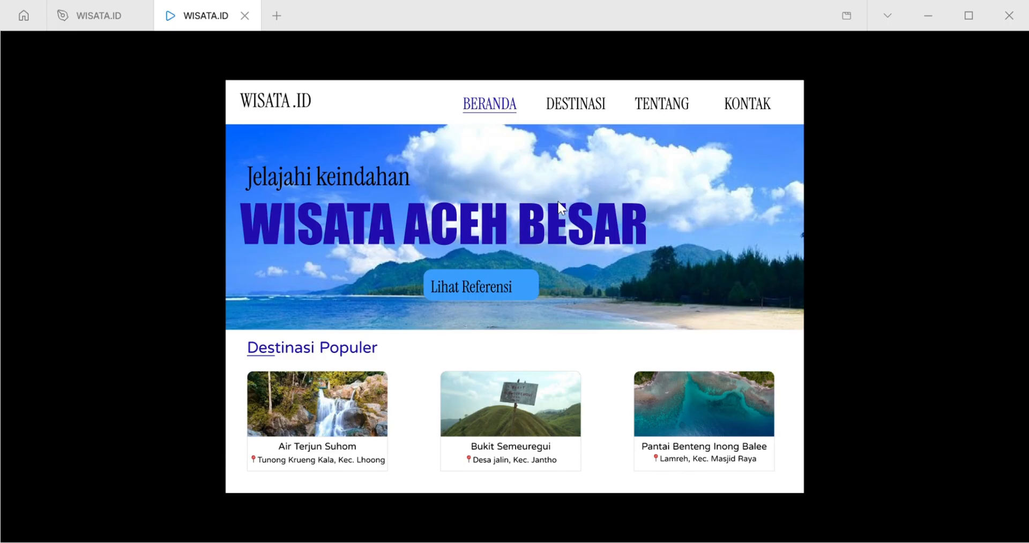
- Close the prototype preview and open the WISATA.ID design file from Drafts
{"action": "mouse_move", "coordinate": [900, 135]}
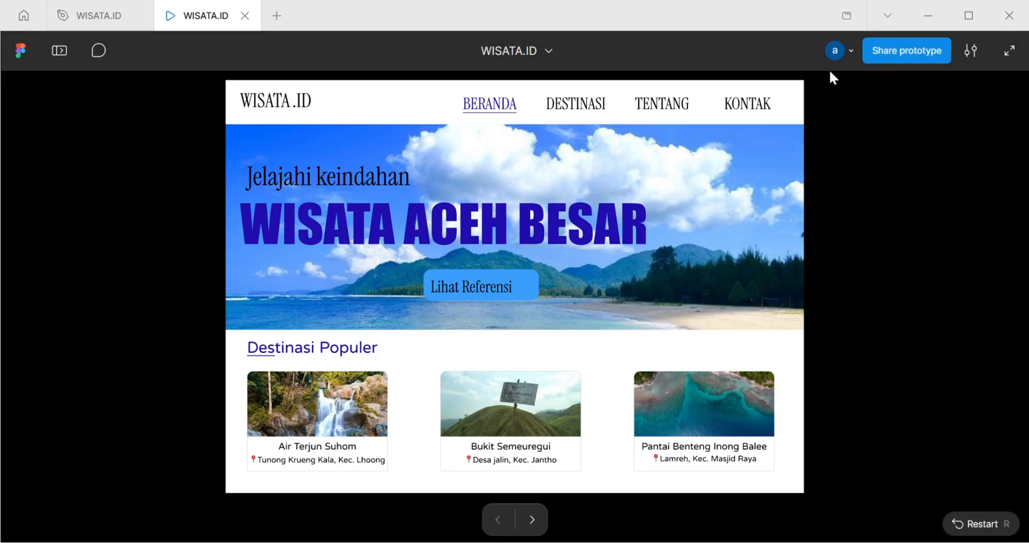
{"action": "key", "text": "ctrl+w"}
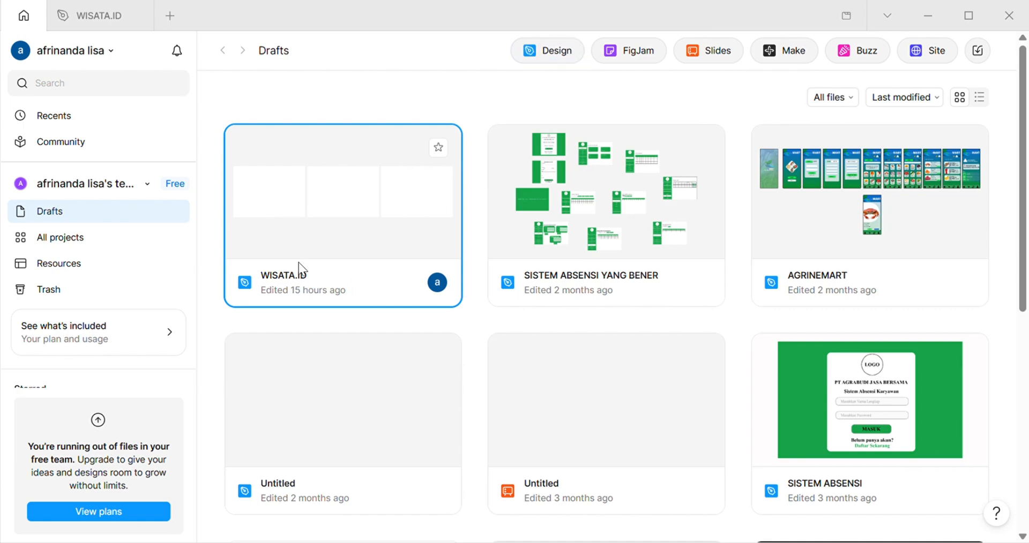
{"action": "left_click_drag", "start_coordinate": [306, 272], "coordinate": [281, 285]}
{"action": "double_click", "coordinate": [295, 284]}
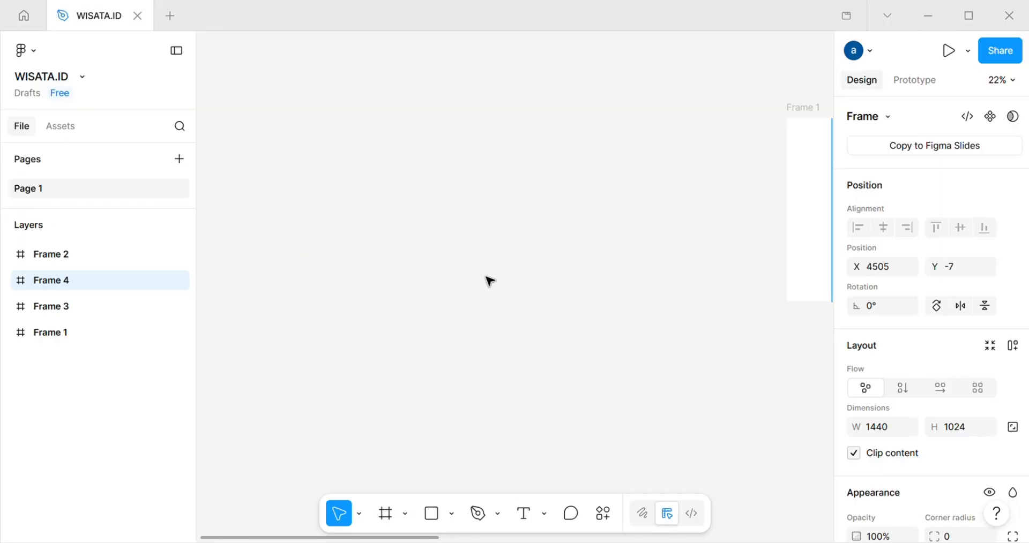
- Rename Frame 1 as HALAMAN BERANDA
{"action": "scroll", "coordinate": [489, 279], "scroll_direction": "right", "scroll_amount": 10}
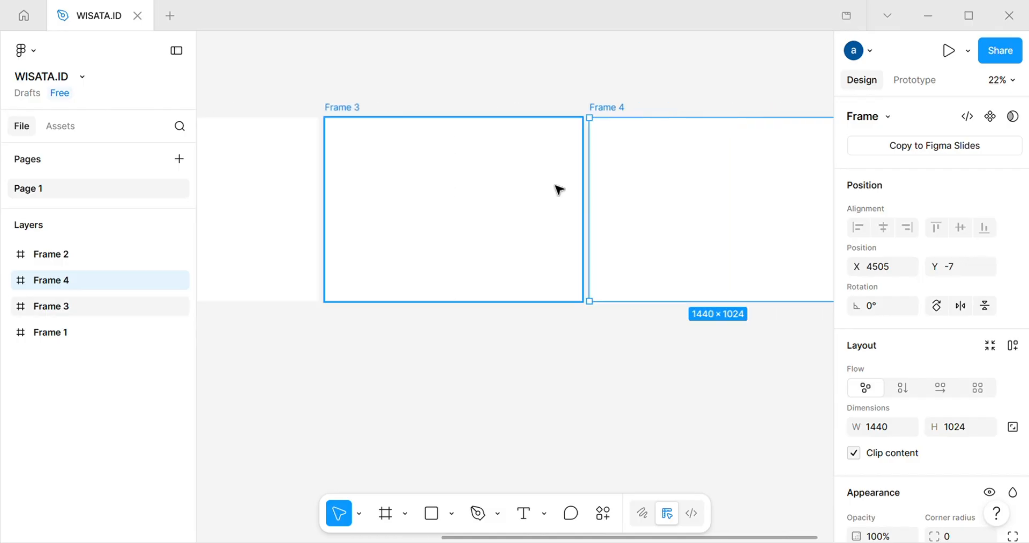
{"action": "scroll", "coordinate": [558, 190], "scroll_direction": "down", "scroll_amount": 3}
{"action": "scroll", "coordinate": [559, 191], "scroll_direction": "left", "scroll_amount": 10}
{"action": "left_click", "coordinate": [559, 192]}
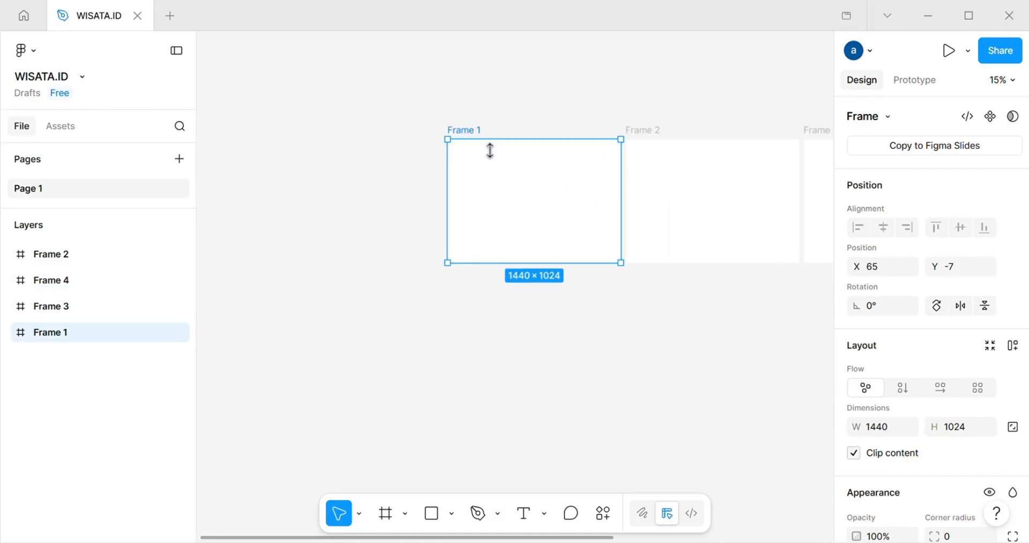
{"action": "right_click", "coordinate": [484, 135]}
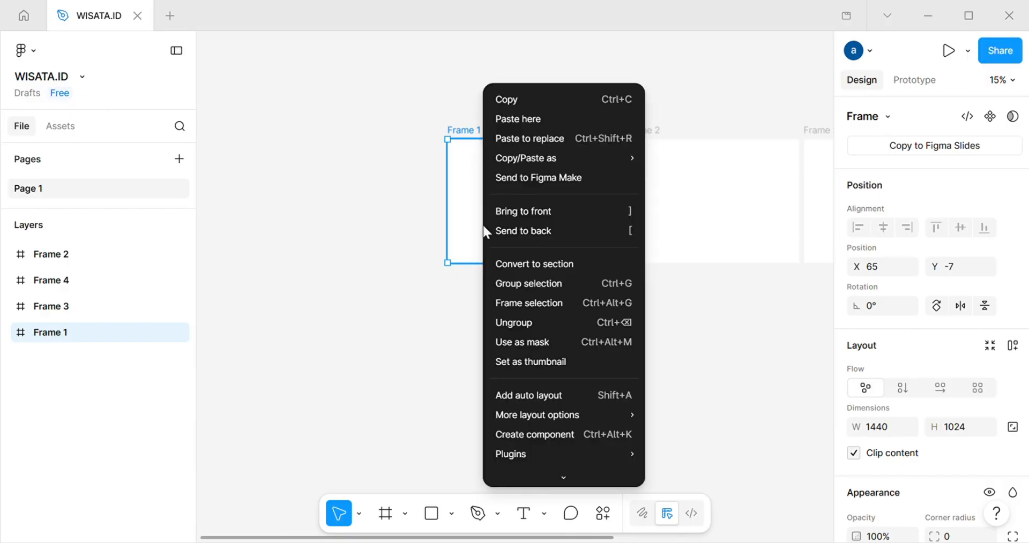
{"action": "left_click", "coordinate": [477, 130]}
{"action": "double_click", "coordinate": [478, 131]}
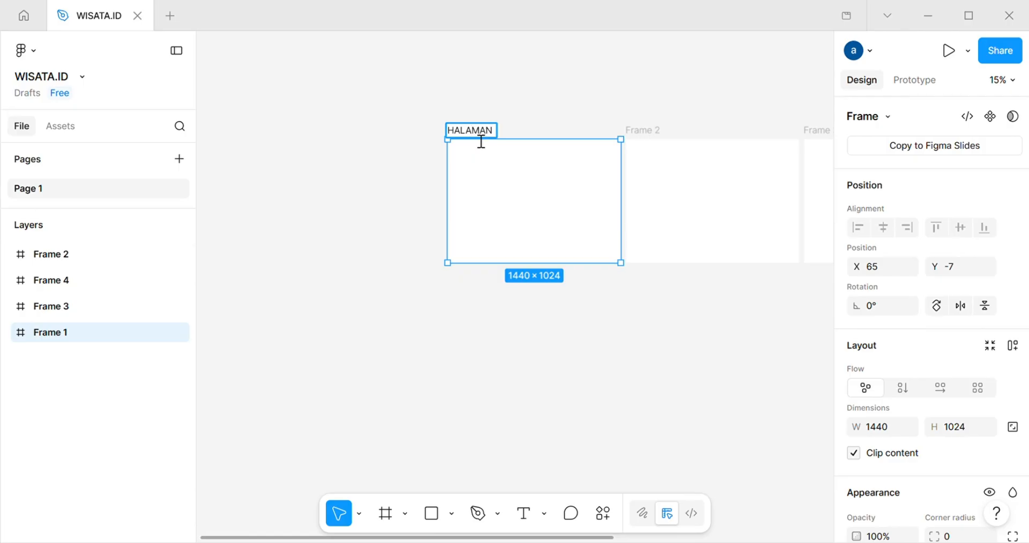
{"action": "type", "text": "HALAMAN BERANDA"}
{"action": "left_click", "coordinate": [351, 200]}
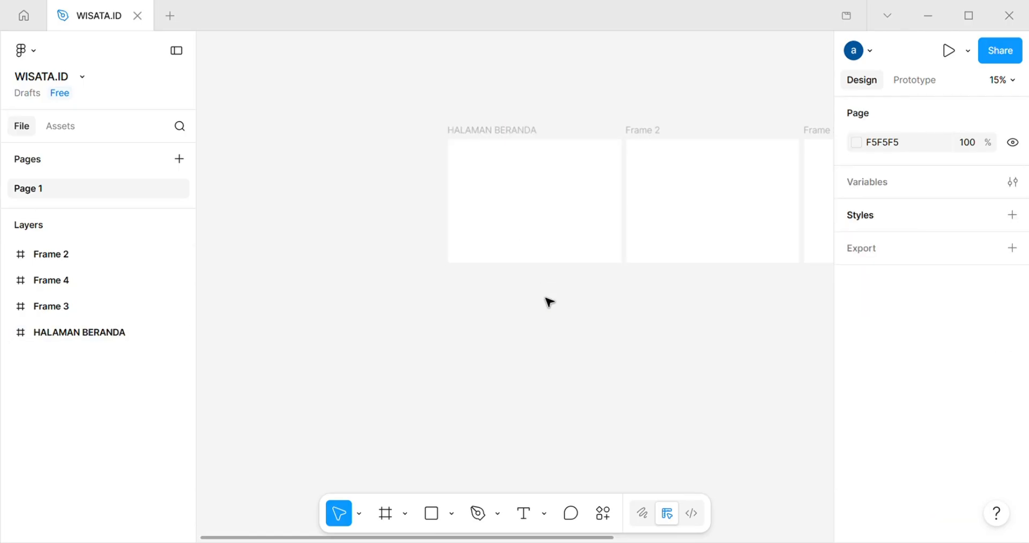
- Move the HALAMAN BERANDA frame away from Frame 2 to about X -860, Y 34
{"action": "left_click_drag", "start_coordinate": [564, 229], "coordinate": [442, 231]}
{"action": "scroll", "coordinate": [442, 230], "scroll_direction": "up", "scroll_amount": 5}
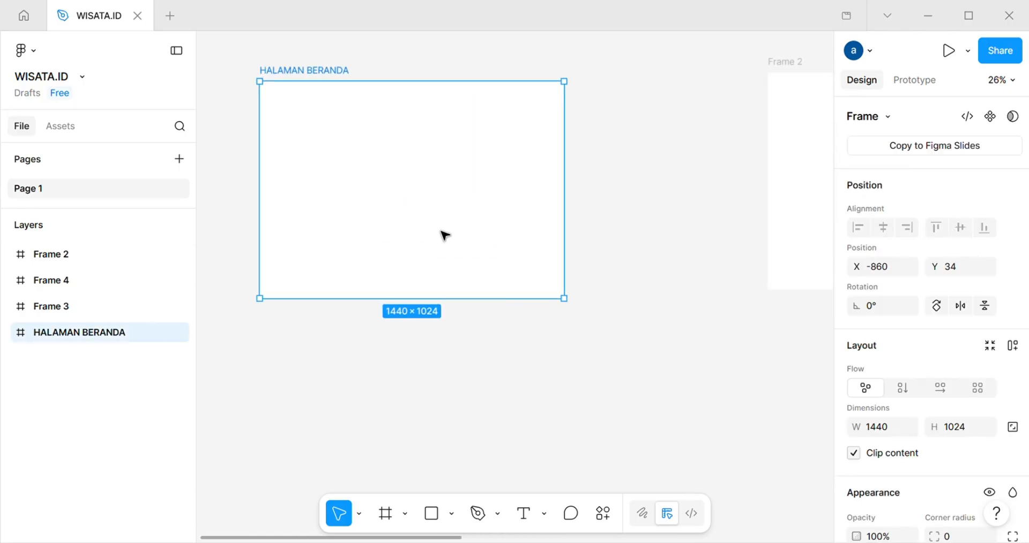
{"action": "scroll", "coordinate": [441, 230], "scroll_direction": "down", "scroll_amount": 1}
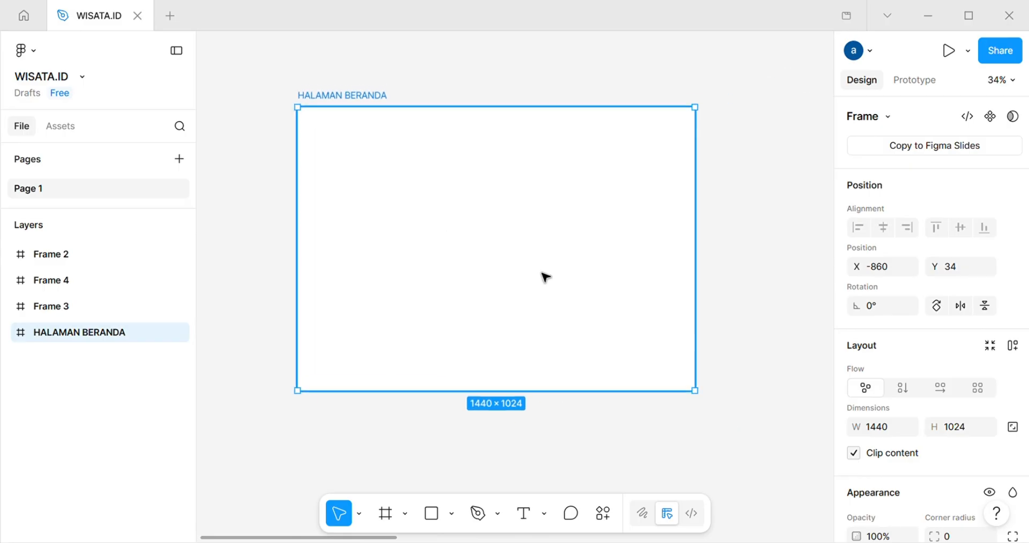
{"action": "left_click", "coordinate": [747, 298]}
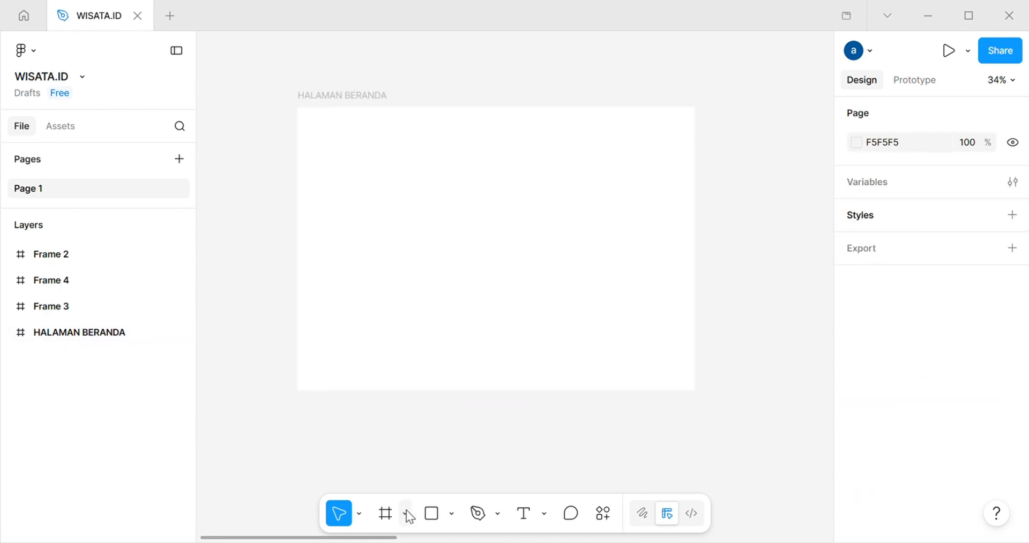
- Place the Lhoknga Beach image in the HALAMAN BERANDA frame and enlarge it to the full frame width, about 1440 × 757
{"action": "left_click", "coordinate": [391, 514]}
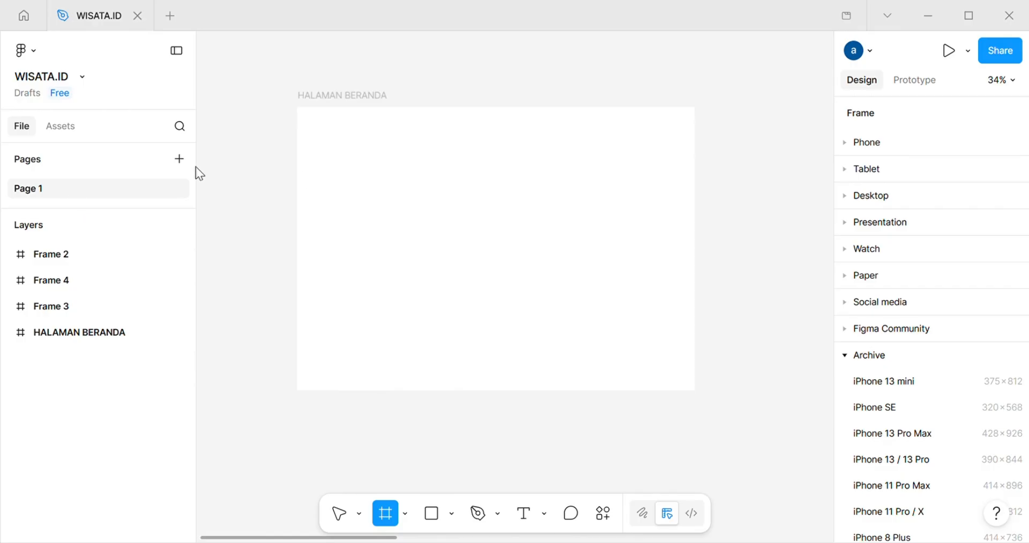
{"action": "left_click_drag", "start_coordinate": [367, 157], "coordinate": [655, 309]}
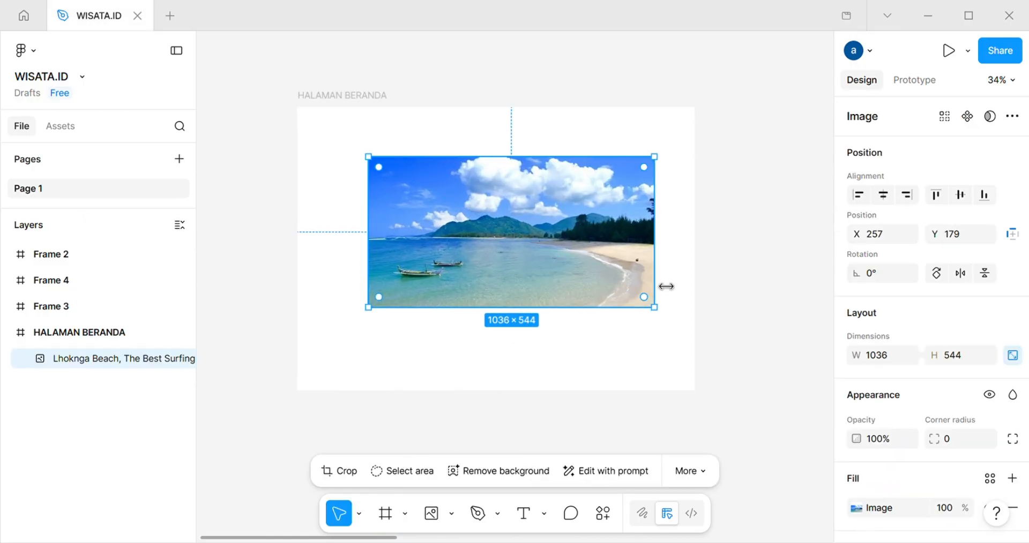
{"action": "left_click_drag", "start_coordinate": [367, 229], "coordinate": [314, 225]}
{"action": "left_click_drag", "start_coordinate": [654, 252], "coordinate": [705, 257]}
{"action": "left_click_drag", "start_coordinate": [553, 246], "coordinate": [554, 257]}
{"action": "left_click", "coordinate": [739, 310]}
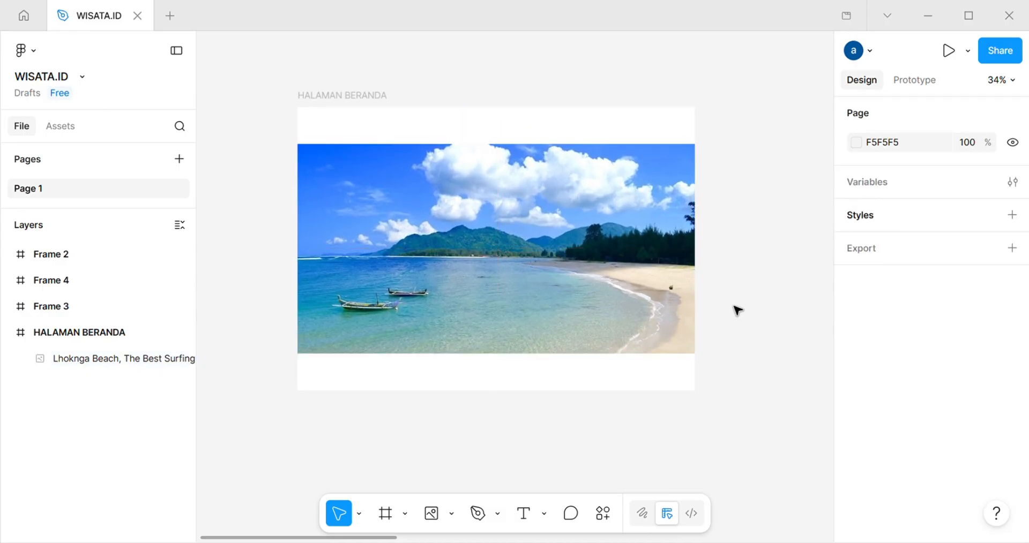
- Draw a rectangle about 1460 × 405 over the lower part of the beach image, down to the frame's bottom edge
{"action": "left_click", "coordinate": [452, 514]}
{"action": "left_click", "coordinate": [517, 364]}
{"action": "mouse_move", "coordinate": [319, 279]}
{"action": "left_mouse_down"}
{"action": "mouse_move", "coordinate": [657, 358]}
{"action": "mouse_move", "coordinate": [706, 401]}
{"action": "left_mouse_up"}
{"action": "left_click_drag", "start_coordinate": [318, 365], "coordinate": [297, 365]}
{"action": "left_click", "coordinate": [552, 256]}
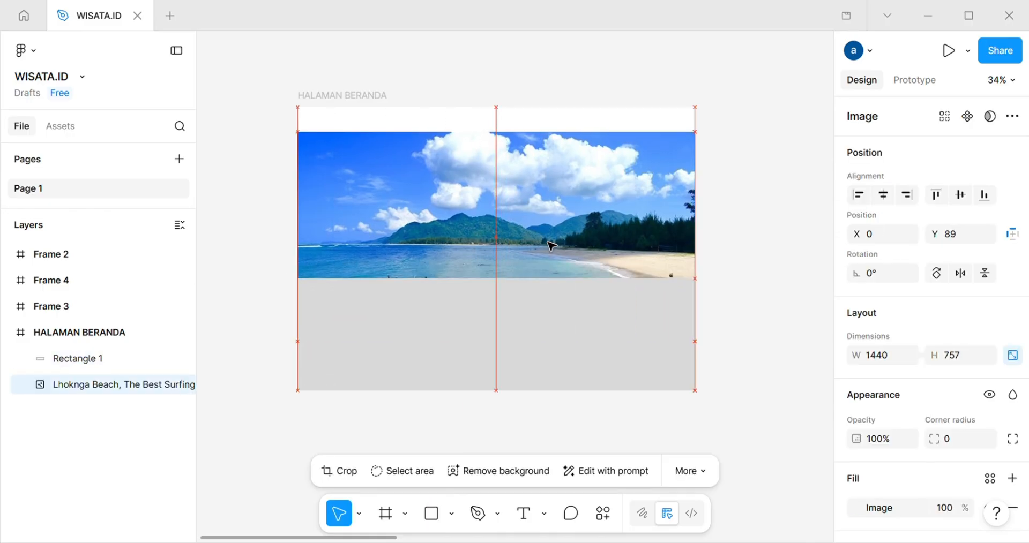
- Set the fill of the rectangle covering the lower part of the beach image to white
{"action": "left_click", "coordinate": [549, 337]}
{"action": "scroll", "coordinate": [911, 322], "scroll_direction": "down", "scroll_amount": 2}
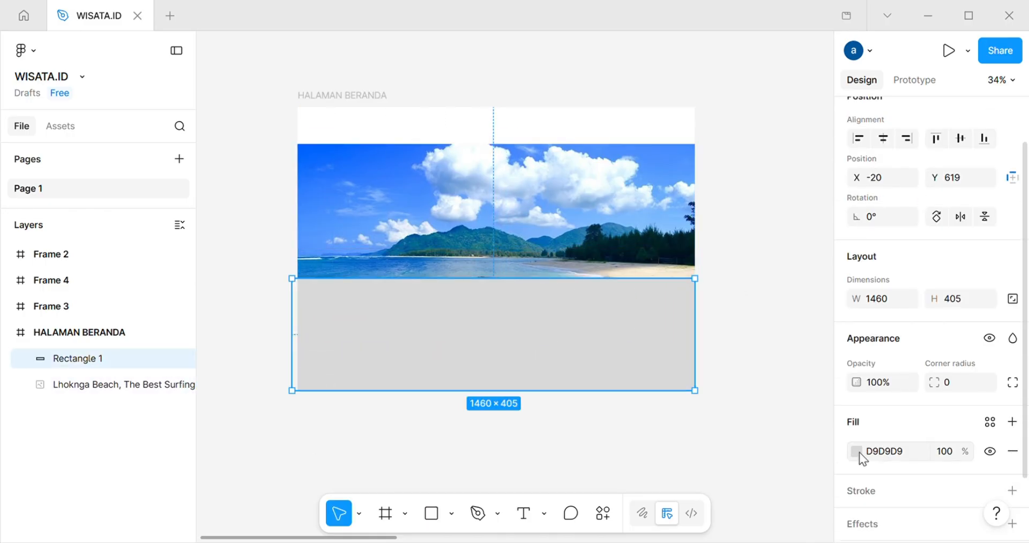
{"action": "left_click", "coordinate": [858, 452]}
{"action": "left_click_drag", "start_coordinate": [651, 213], "coordinate": [647, 208]}
{"action": "left_click", "coordinate": [462, 436]}
- Add a black stroke around the HALAMAN BERANDA frame
{"action": "left_click", "coordinate": [342, 96]}
{"action": "scroll", "coordinate": [857, 230], "scroll_direction": "down", "scroll_amount": 5}
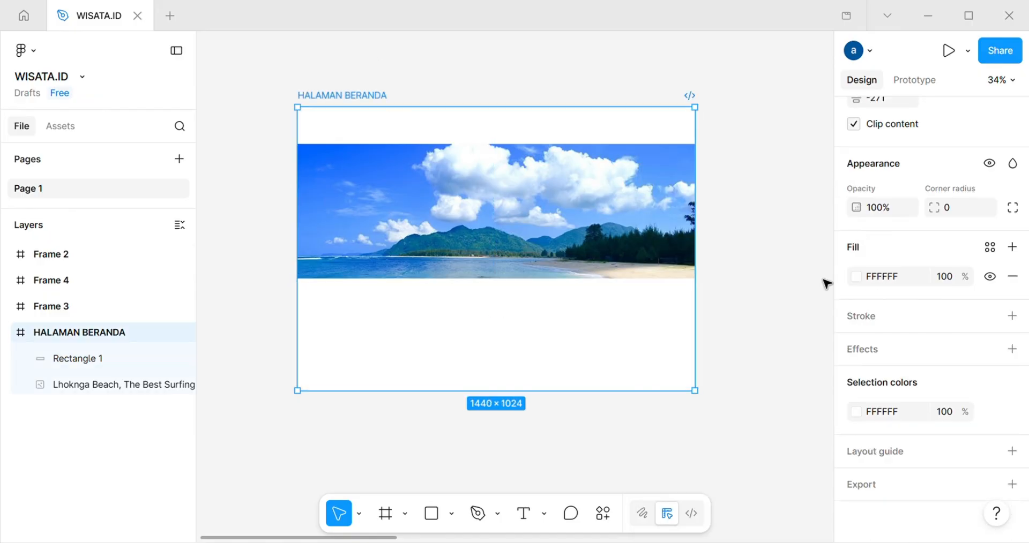
{"action": "left_click", "coordinate": [1011, 317]}
{"action": "left_click", "coordinate": [854, 344]}
{"action": "left_click", "coordinate": [528, 467]}
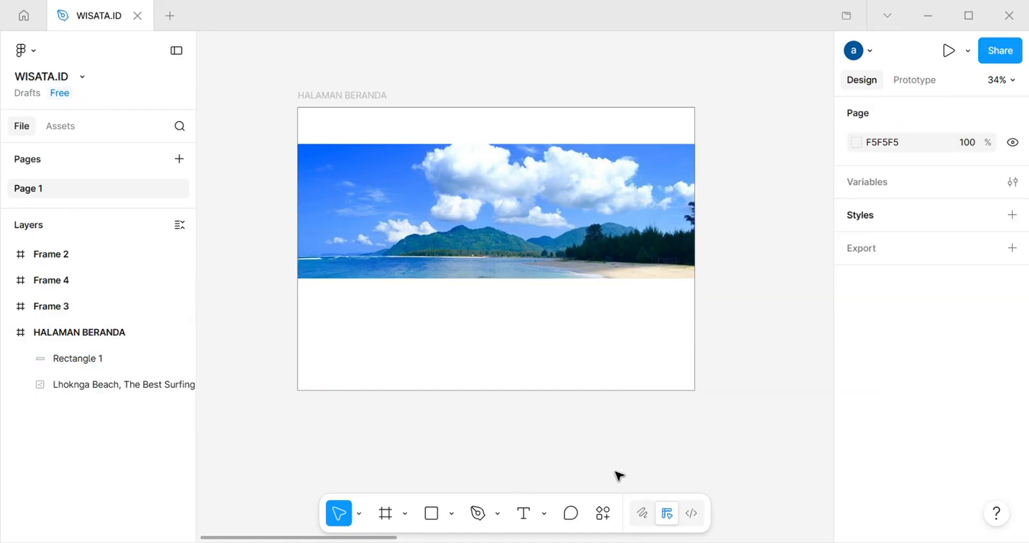
- Add the text "Jelajahi keindahan" on the sky at X 80, Y 257 and enlarge its box to about 186 × 43
{"action": "left_click", "coordinate": [332, 190]}
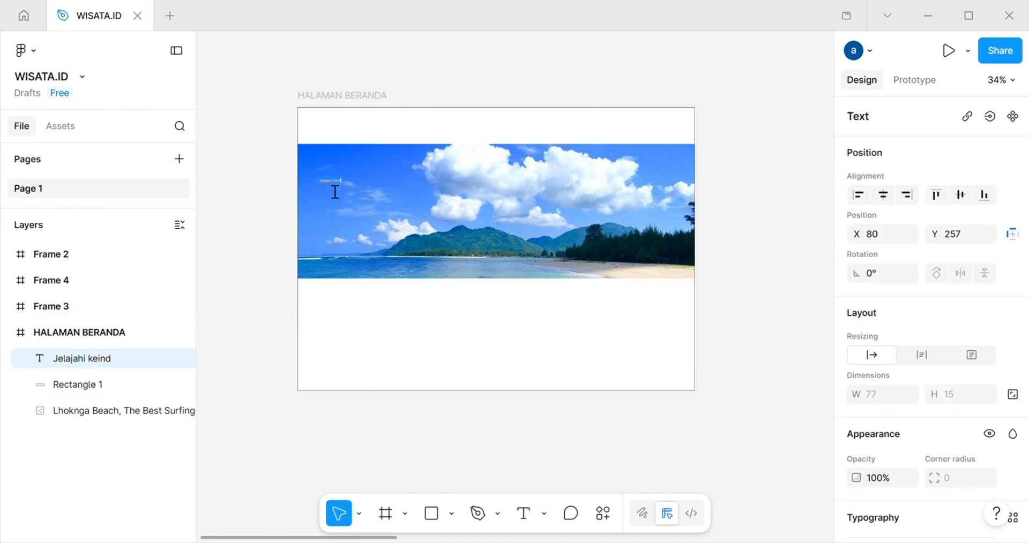
{"action": "scroll", "coordinate": [333, 191], "scroll_direction": "up", "scroll_amount": 7}
{"action": "key", "text": "Escape"}
{"action": "left_click_drag", "start_coordinate": [430, 273], "coordinate": [532, 309]}
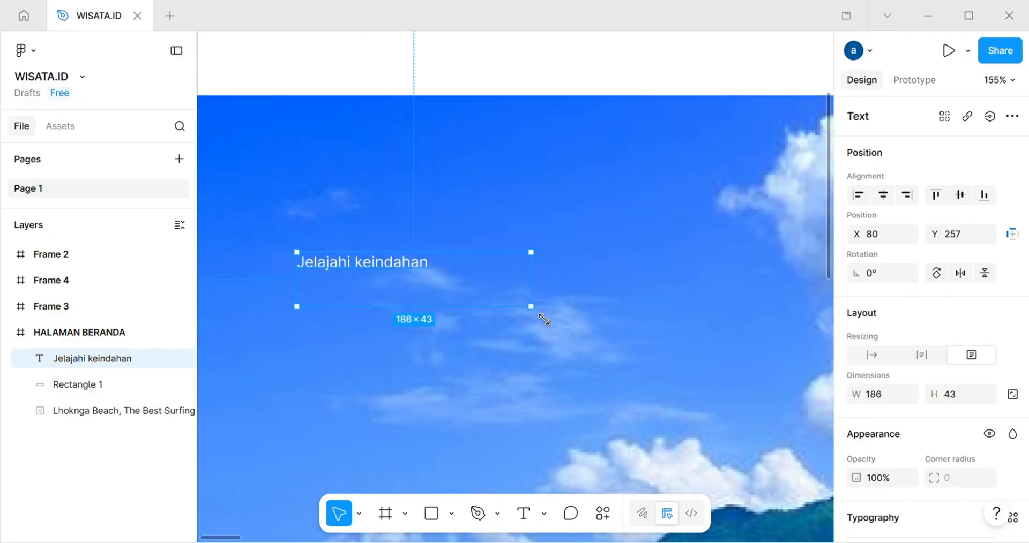
{"action": "left_click", "coordinate": [546, 323]}
- Set "Jelajahi keindahan" to Instrument Serif at size 36 and widen its box to about 307
{"action": "left_click", "coordinate": [430, 272]}
{"action": "scroll", "coordinate": [949, 349], "scroll_direction": "down", "scroll_amount": 4}
{"action": "left_click", "coordinate": [946, 299]}
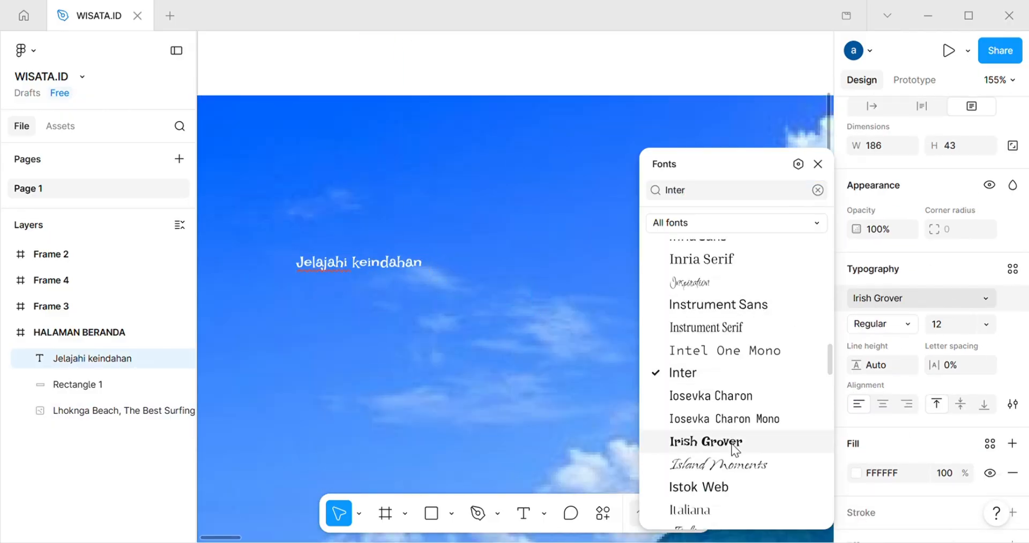
{"action": "left_click", "coordinate": [713, 439]}
{"action": "left_click", "coordinate": [706, 258]}
{"action": "left_click", "coordinate": [911, 325]}
{"action": "left_click", "coordinate": [985, 324]}
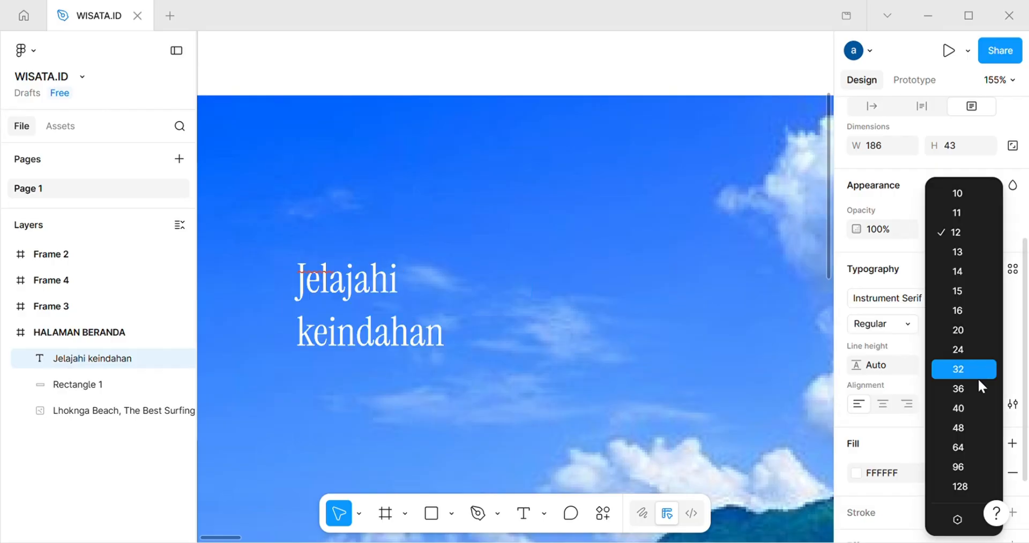
{"action": "left_click", "coordinate": [963, 387]}
{"action": "left_click_drag", "start_coordinate": [530, 281], "coordinate": [682, 273]}
{"action": "scroll", "coordinate": [706, 263], "scroll_direction": "down", "scroll_amount": 6}
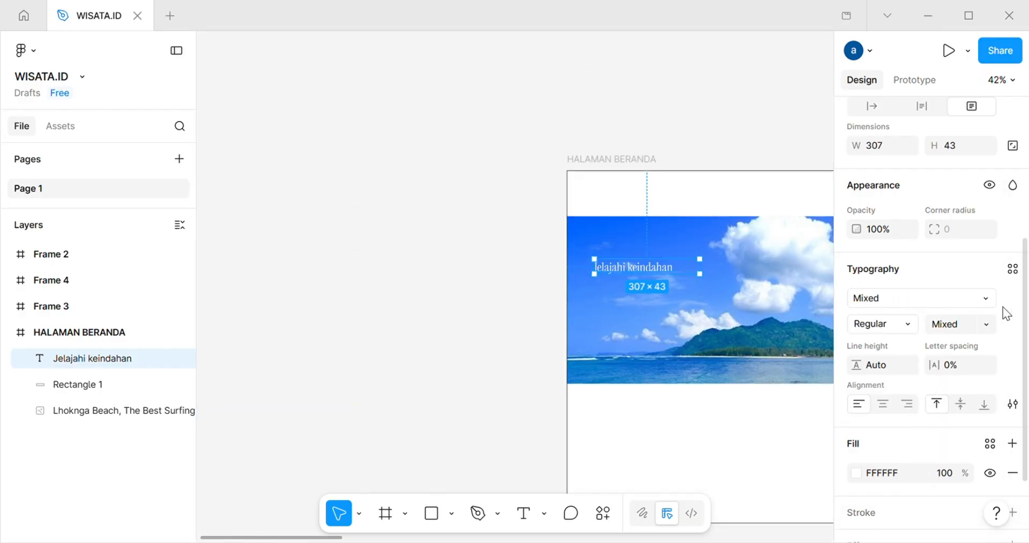
- Increase the "Jelajahi keindahan" font size to 64 and widen its box to about 685
{"action": "scroll", "coordinate": [1002, 307], "scroll_direction": "down", "scroll_amount": 1}
{"action": "left_click", "coordinate": [983, 288]}
{"action": "left_click", "coordinate": [959, 368]}
{"action": "left_click", "coordinate": [985, 282]}
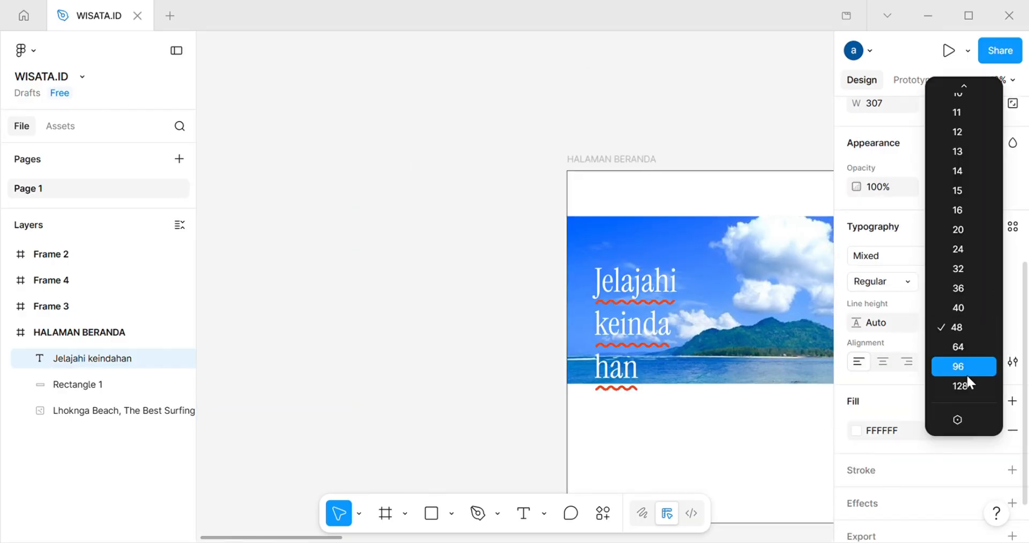
{"action": "left_click", "coordinate": [955, 346]}
{"action": "key", "text": "Escape"}
{"action": "scroll", "coordinate": [421, 289], "scroll_direction": "right", "scroll_amount": 5}
{"action": "left_click_drag", "start_coordinate": [436, 267], "coordinate": [565, 289]}
- Duplicate the "Jelajahi keindahan" text directly below at about Y 349 and change the copy to "WISATA ACEH BESAR"
{"action": "key", "text": "ctrl+d"}
{"action": "left_click_drag", "start_coordinate": [480, 273], "coordinate": [484, 308]}
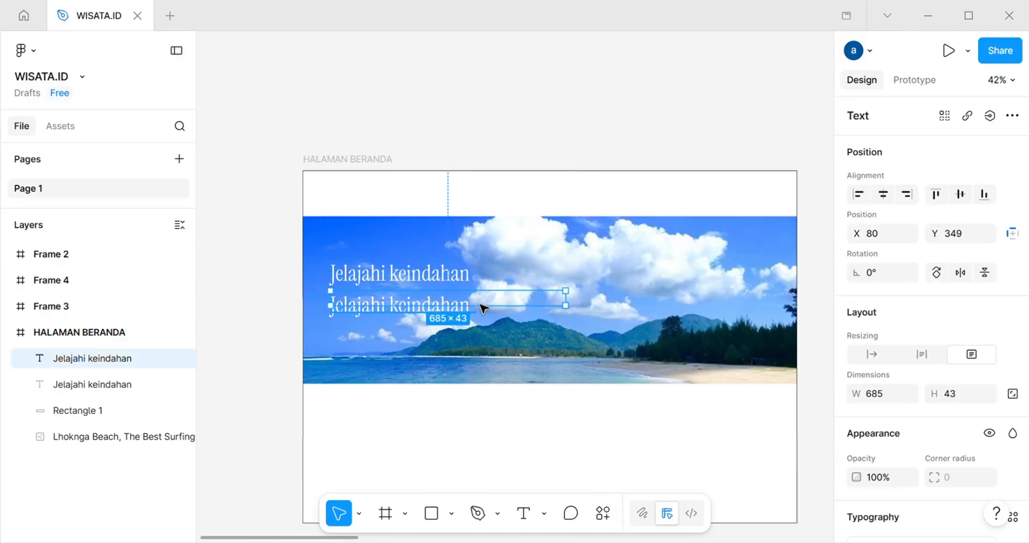
{"action": "key", "text": "Return"}
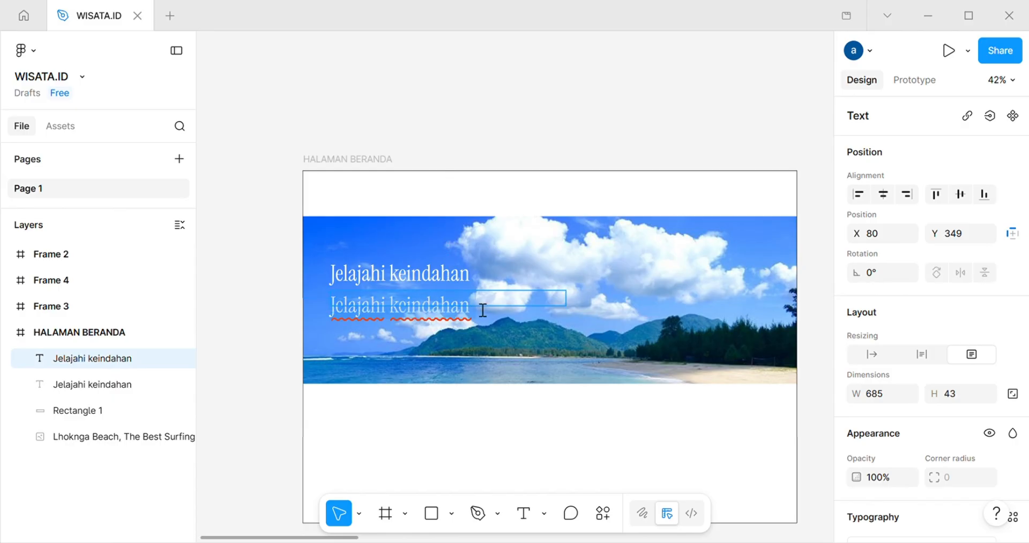
{"action": "type", "text": "WISATA ACEH BESAR"}
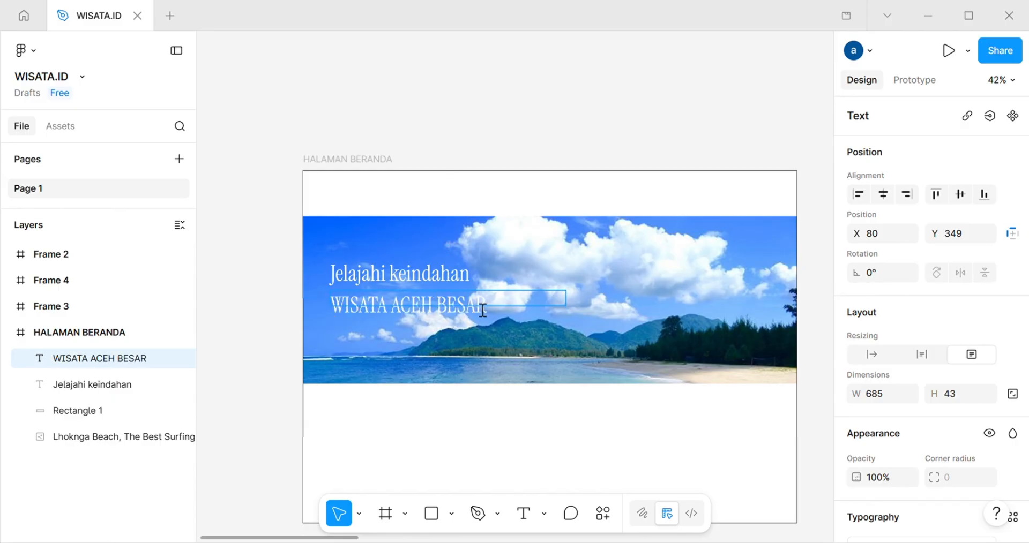
- Set the "WISATA ACEH BESAR" text to size 128 and widen its box to about 936 so it fits on one line
{"action": "key", "text": "ctrl+a"}
{"action": "scroll", "coordinate": [919, 273], "scroll_direction": "down", "scroll_amount": 4}
{"action": "left_click", "coordinate": [902, 355]}
{"action": "left_click", "coordinate": [903, 355]}
{"action": "scroll", "coordinate": [903, 354], "scroll_direction": "down", "scroll_amount": 2}
{"action": "left_click", "coordinate": [985, 247]}
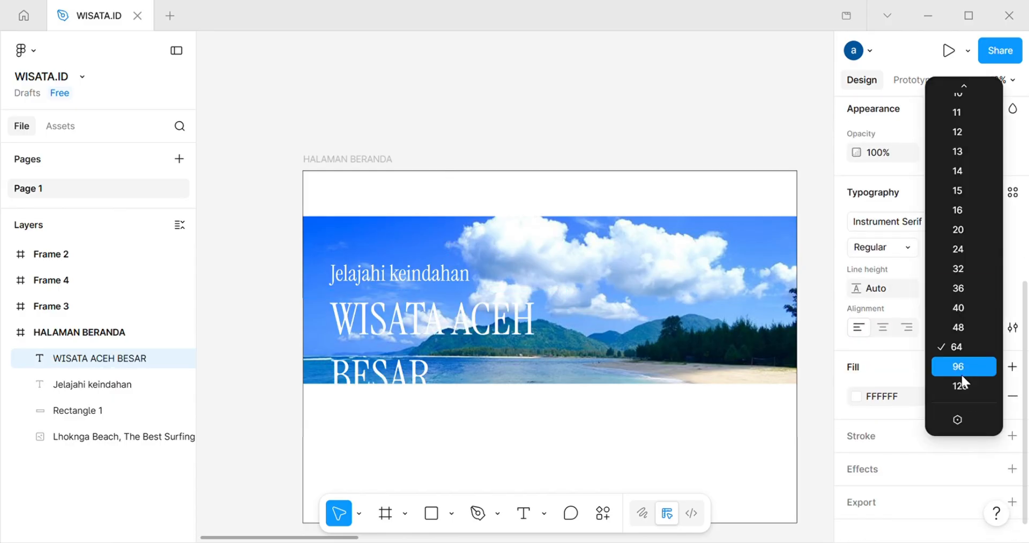
{"action": "left_click", "coordinate": [959, 385]}
{"action": "left_click_drag", "start_coordinate": [563, 300], "coordinate": [652, 302]}
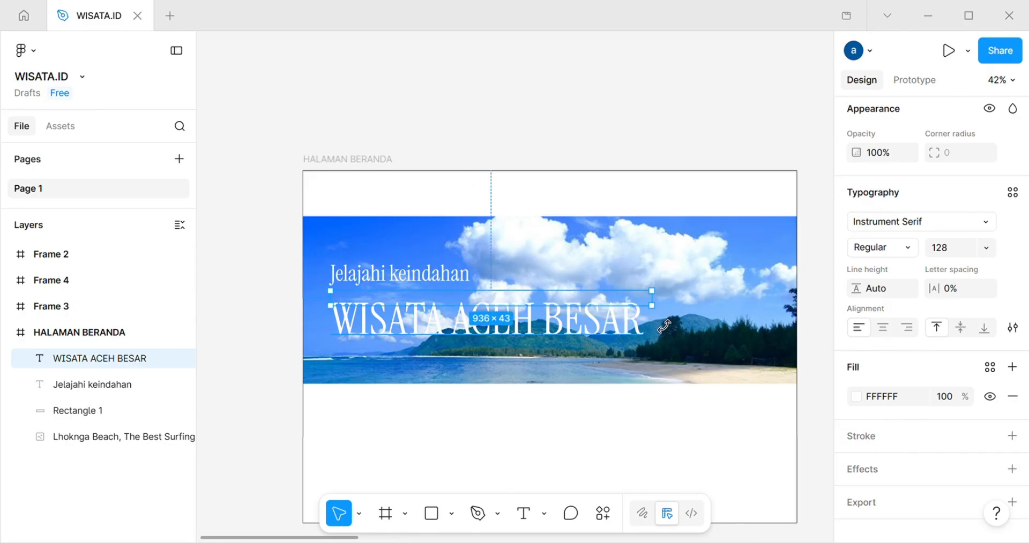
- Change the "WISATA ACEH BESAR" font to Impact
{"action": "left_click", "coordinate": [886, 227]}
{"action": "left_click", "coordinate": [675, 442]}
{"action": "left_click", "coordinate": [241, 271]}
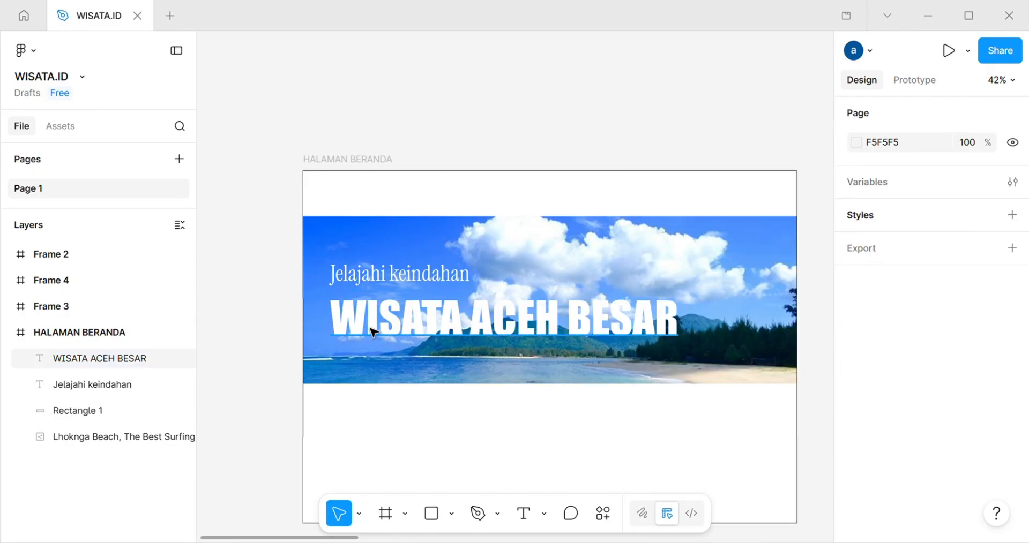
- Move "Jelajahi keindahan" up to about X 54, Y 198 and shift the beach image slightly down
{"action": "left_click_drag", "start_coordinate": [439, 274], "coordinate": [431, 254]}
{"action": "left_click_drag", "start_coordinate": [490, 351], "coordinate": [462, 326]}
- Fit the "WISATA ACEH BESAR" text box to about 1014 × 156 and move it up directly beneath "Jelajahi keindahan"
{"action": "left_click", "coordinate": [461, 325]}
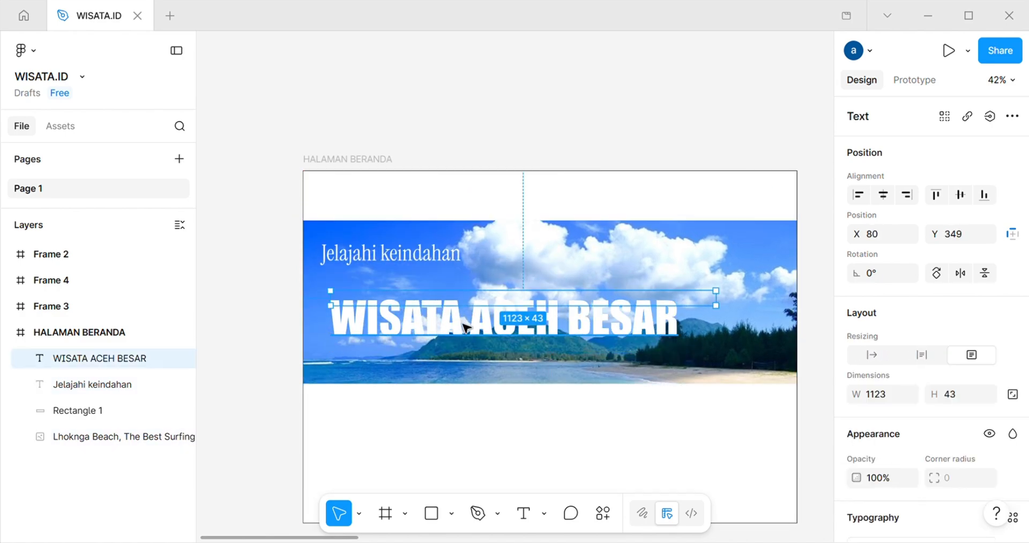
{"action": "left_click", "coordinate": [523, 318]}
{"action": "left_click", "coordinate": [459, 327]}
{"action": "left_click", "coordinate": [422, 338]}
{"action": "left_click", "coordinate": [388, 316]}
{"action": "left_click_drag", "start_coordinate": [670, 306], "coordinate": [669, 344]}
{"action": "left_click_drag", "start_coordinate": [565, 324], "coordinate": [550, 300]}
- Set the fill of the "WISATA ACEH BESAR" text to a dark blue
{"action": "scroll", "coordinate": [961, 407], "scroll_direction": "down", "scroll_amount": 5}
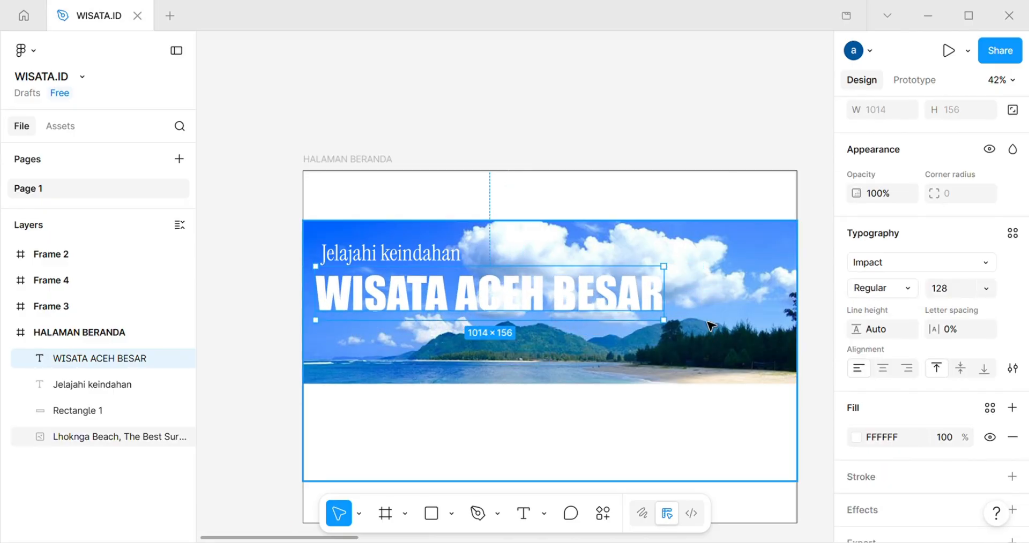
{"action": "scroll", "coordinate": [852, 365], "scroll_direction": "down", "scroll_amount": 1}
{"action": "left_click", "coordinate": [856, 379]}
{"action": "left_click", "coordinate": [697, 510]}
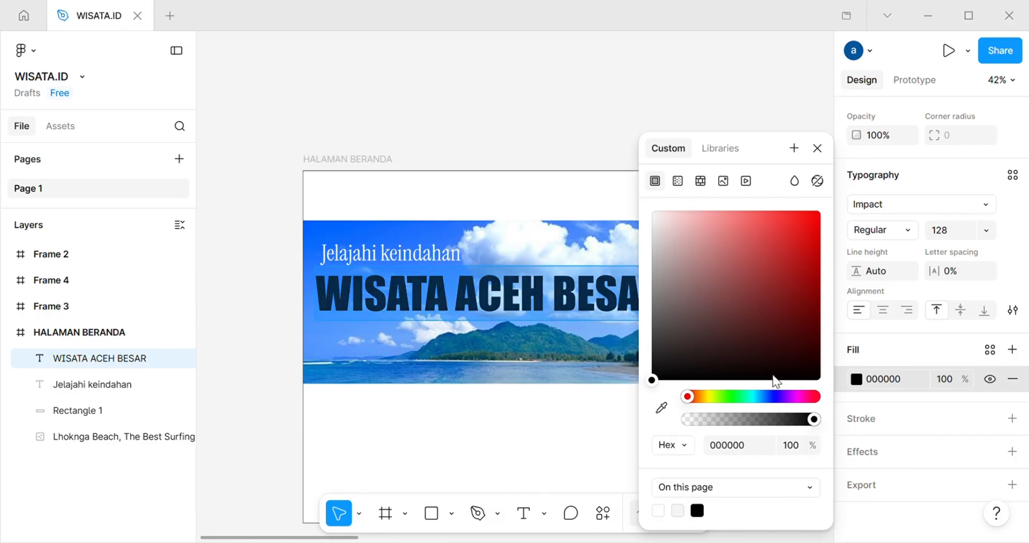
{"action": "left_click", "coordinate": [774, 396]}
{"action": "left_click_drag", "start_coordinate": [693, 367], "coordinate": [808, 264]}
{"action": "left_click", "coordinate": [285, 359]}
- Set the fill of the "Jelajahi keindahan" text to black, 000000
{"action": "left_click", "coordinate": [394, 256]}
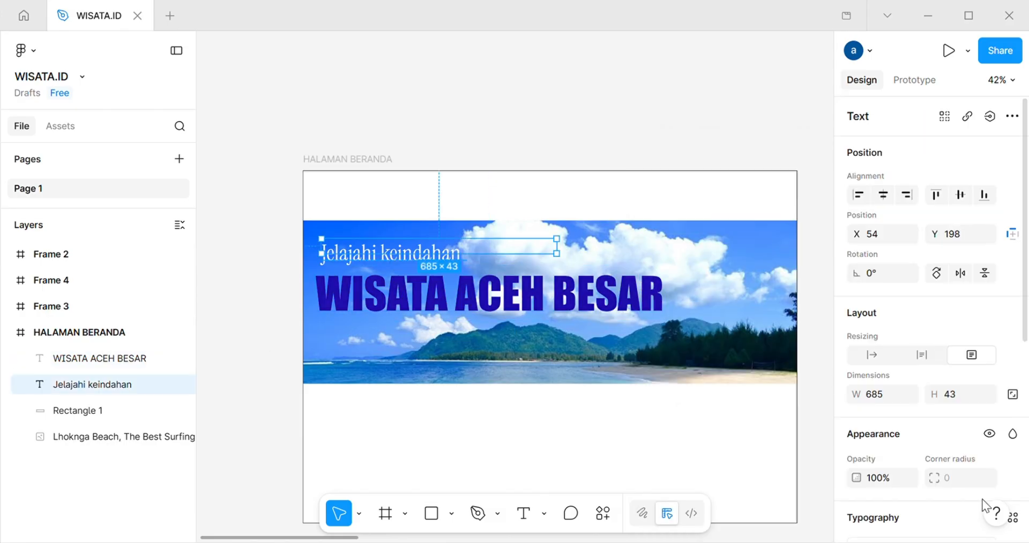
{"action": "scroll", "coordinate": [911, 429], "scroll_direction": "down", "scroll_amount": 3}
{"action": "left_click", "coordinate": [856, 463]}
{"action": "left_click", "coordinate": [697, 511]}
{"action": "left_click", "coordinate": [768, 397]}
{"action": "left_click", "coordinate": [717, 511]}
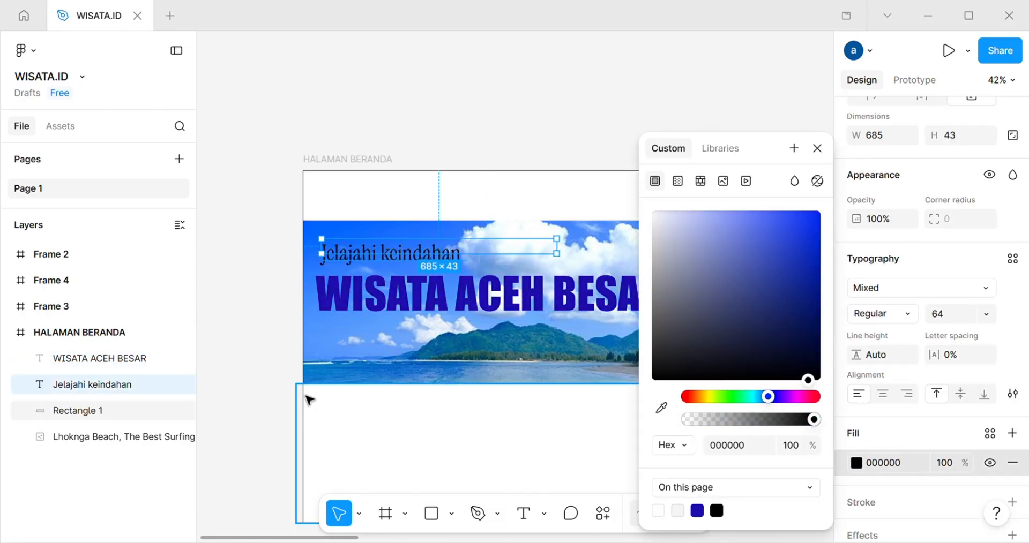
- Add a "BERANDA" text label in the white header strip above the beach image at about X 648, Y 33
{"action": "left_click", "coordinate": [306, 341]}
{"action": "scroll", "coordinate": [306, 341], "scroll_direction": "down", "scroll_amount": 2}
{"action": "left_click", "coordinate": [678, 332]}
{"action": "left_click", "coordinate": [497, 247]}
{"action": "type", "text": "BERANDA"}
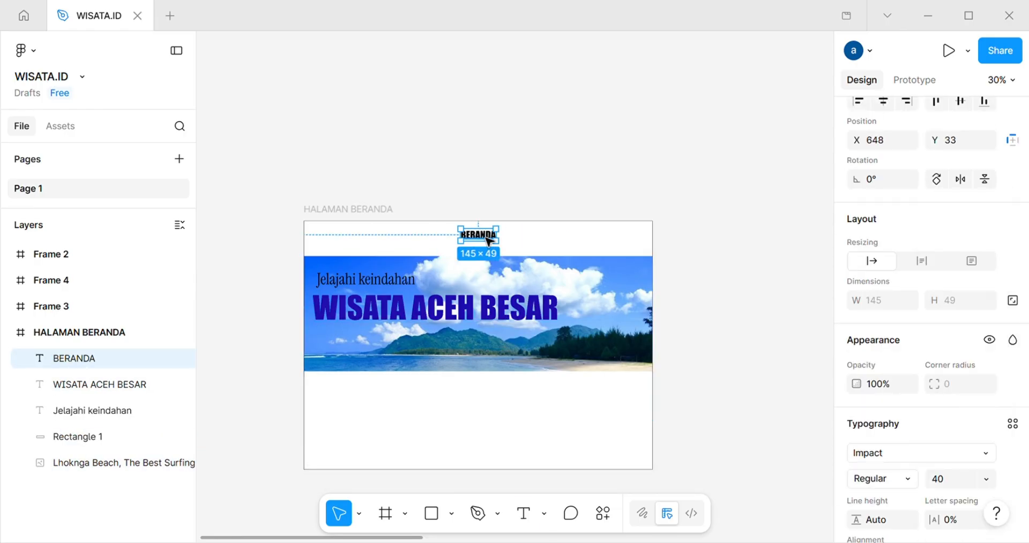
- Duplicate the "BERANDA" label across the header as "DESTINASI", "TENTANG" and "KONTAK", using the Instrument Serif font for the menu labels
{"action": "left_click_drag", "start_coordinate": [478, 235], "coordinate": [604, 236]}
{"action": "double_click", "coordinate": [517, 236]}
{"action": "type", "text": "DESTINASI TENTANG KONTAK"}
{"action": "left_click", "coordinate": [920, 268]}
{"action": "left_click", "coordinate": [706, 298]}
- Make "BERANDA" dark blue and underlined, and add a "WISATA .ID" label at the left end of the header
{"action": "left_click", "coordinate": [464, 229]}
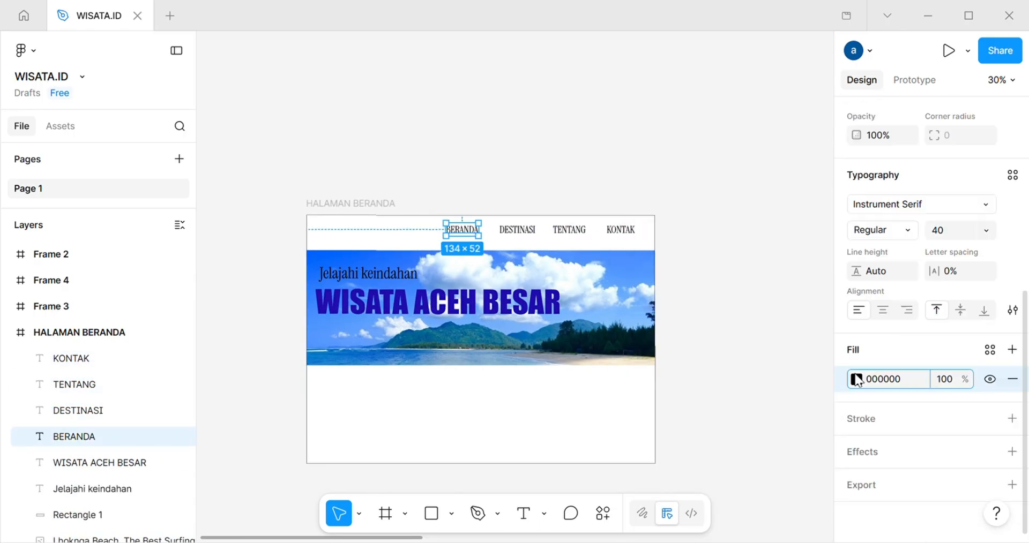
{"action": "left_click_drag", "start_coordinate": [480, 250], "coordinate": [333, 228]}
{"action": "left_click", "coordinate": [517, 230]}
{"action": "double_click", "coordinate": [334, 227]}
{"action": "type", "text": "WISATA .ID"}
{"action": "left_click", "coordinate": [711, 264]}
- Draw a rectangle about 350 × 77 over the lower part of the beach image with a corner radius of 20
{"action": "left_click", "coordinate": [451, 513]}
{"action": "left_click_drag", "start_coordinate": [426, 303], "coordinate": [510, 322]}
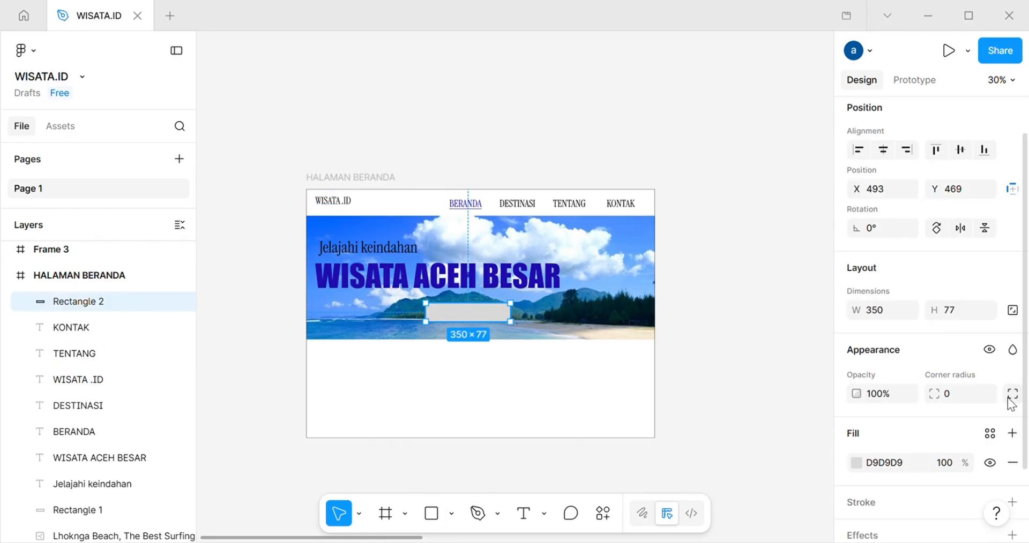
{"action": "left_click", "coordinate": [951, 394]}
{"action": "type", "text": "20"}
- Fill the rounded rectangle light blue and place a "Lihat Referensi" text label on it
{"action": "left_click", "coordinate": [524, 513]}
{"action": "left_click", "coordinate": [430, 307]}
{"action": "type", "text": "LIHAT REFERENSI"}
{"action": "double_click", "coordinate": [489, 314]}
{"action": "key", "text": "ctrl+a"}
{"action": "type", "text": "Lihat Referensi"}
- Duplicate a menu label below the beach image as a dark blue "Destinasi Populer" heading in the Huninn font, with its start underlined
{"action": "left_click", "coordinate": [517, 204]}
{"action": "key", "text": "ctrl+d"}
{"action": "double_click", "coordinate": [346, 355]}
{"action": "mouse_move", "coordinate": [517, 204]}
{"action": "left_mouse_down"}
{"action": "mouse_move", "coordinate": [337, 351]}
{"action": "mouse_move", "coordinate": [404, 428]}
{"action": "mouse_move", "coordinate": [394, 424]}
{"action": "left_mouse_up"}
{"action": "scroll", "coordinate": [931, 375], "scroll_direction": "down", "scroll_amount": 5}
{"action": "left_click", "coordinate": [920, 259]}
{"action": "left_click", "coordinate": [424, 354]}
{"action": "double_click", "coordinate": [338, 353]}
- Create a row of three white 350 × 248 card rectangles beneath the "Destinasi Populer" heading
{"action": "left_click", "coordinate": [375, 466]}
{"action": "left_click", "coordinate": [452, 514]}
{"action": "right_click", "coordinate": [379, 394]}
{"action": "left_click", "coordinate": [477, 394]}
{"action": "left_click", "coordinate": [855, 508]}
{"action": "left_click", "coordinate": [594, 394]}
{"action": "scroll", "coordinate": [873, 402], "scroll_direction": "down", "scroll_amount": 3}
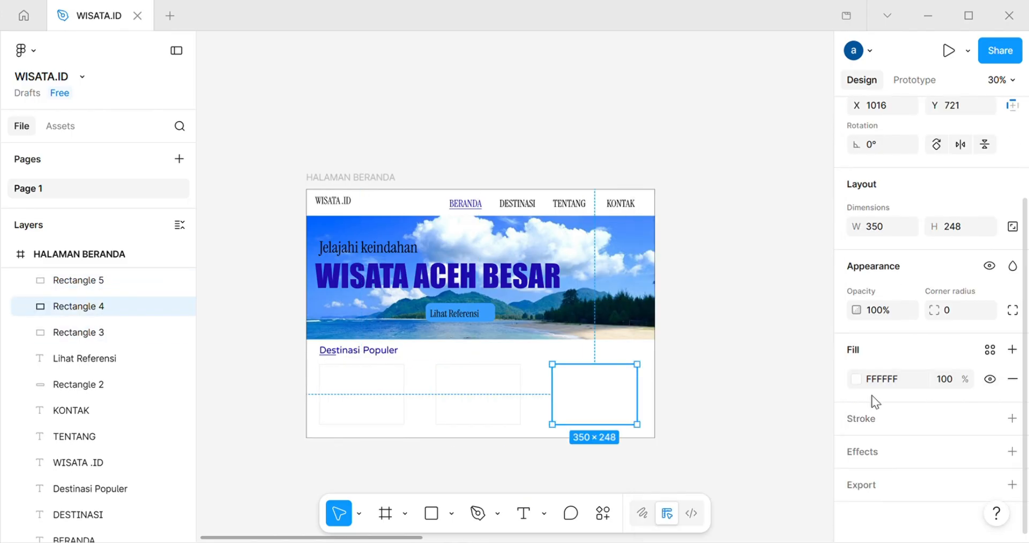
{"action": "left_click", "coordinate": [257, 407]}
- Fill the first rectangle with the waterfall image at 325 × 163 and round its two top corners to 15
{"action": "scroll", "coordinate": [271, 408], "scroll_direction": "up", "scroll_amount": 3}
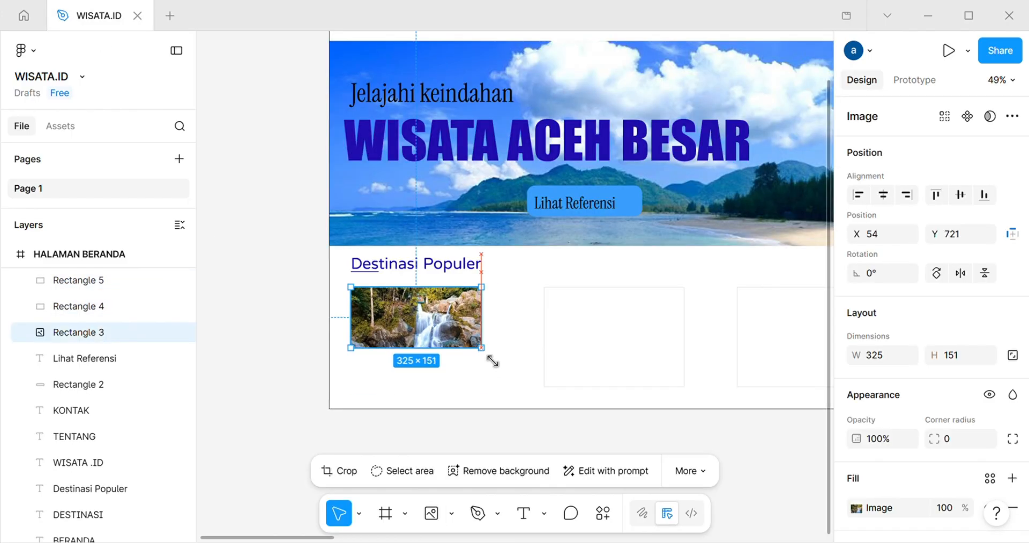
{"action": "left_click_drag", "start_coordinate": [492, 362], "coordinate": [481, 352]}
{"action": "left_click", "coordinate": [951, 439]}
{"action": "left_click", "coordinate": [1012, 438]}
{"action": "left_click", "coordinate": [872, 465]}
{"action": "type", "text": "15"}
{"action": "left_click", "coordinate": [951, 465]}
{"action": "type", "text": "15"}
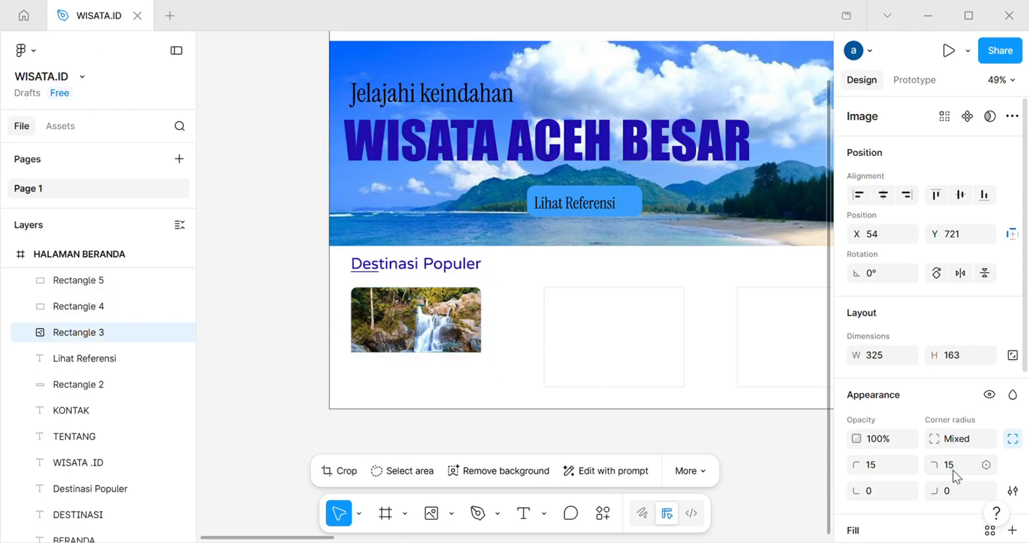
- Place a white 350 × 248 card behind the waterfall image and widen the image to the card's width
{"action": "left_click_drag", "start_coordinate": [651, 334], "coordinate": [491, 349]}
{"action": "key", "text": "ctrl+z"}
{"action": "left_click", "coordinate": [366, 332]}
{"action": "key", "text": "]"}
{"action": "left_click", "coordinate": [523, 368]}
{"action": "left_click", "coordinate": [413, 349]}
{"action": "left_click", "coordinate": [530, 421]}
- Round the two top corners of the card behind the waterfall image to 15
{"action": "scroll", "coordinate": [370, 254], "scroll_direction": "up", "scroll_amount": 3}
{"action": "left_click", "coordinate": [395, 476]}
{"action": "scroll", "coordinate": [877, 413], "scroll_direction": "down", "scroll_amount": 1}
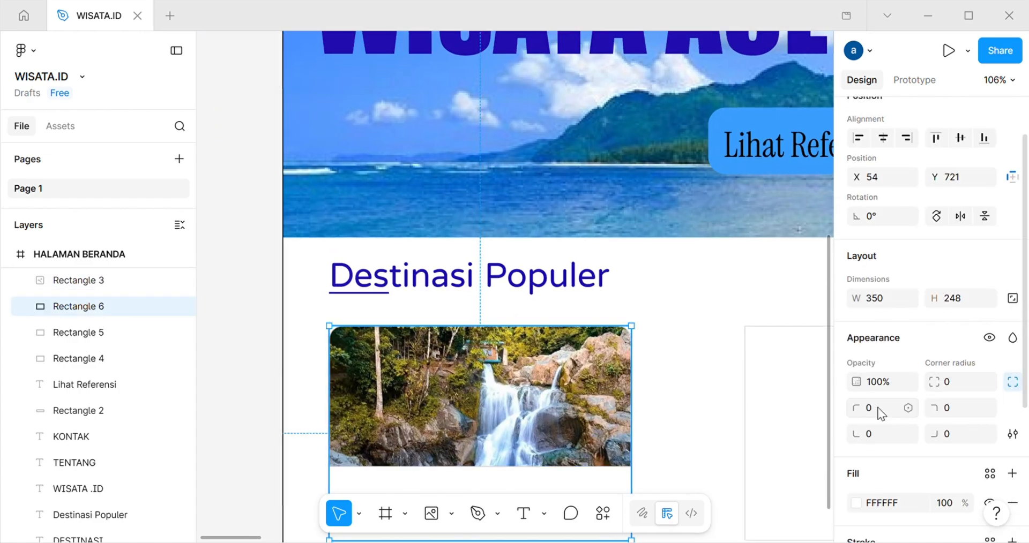
{"action": "left_click", "coordinate": [877, 411]}
{"action": "type", "text": "15"}
{"action": "key", "text": "Return"}
{"action": "key", "text": "Tab"}
{"action": "scroll", "coordinate": [546, 434], "scroll_direction": "down", "scroll_amount": 2}
{"action": "left_click", "coordinate": [547, 434]}
{"action": "left_click", "coordinate": [947, 409]}
{"action": "type", "text": "15"}
{"action": "left_click", "coordinate": [686, 336]}
{"action": "scroll", "coordinate": [686, 337], "scroll_direction": "down", "scroll_amount": 3}
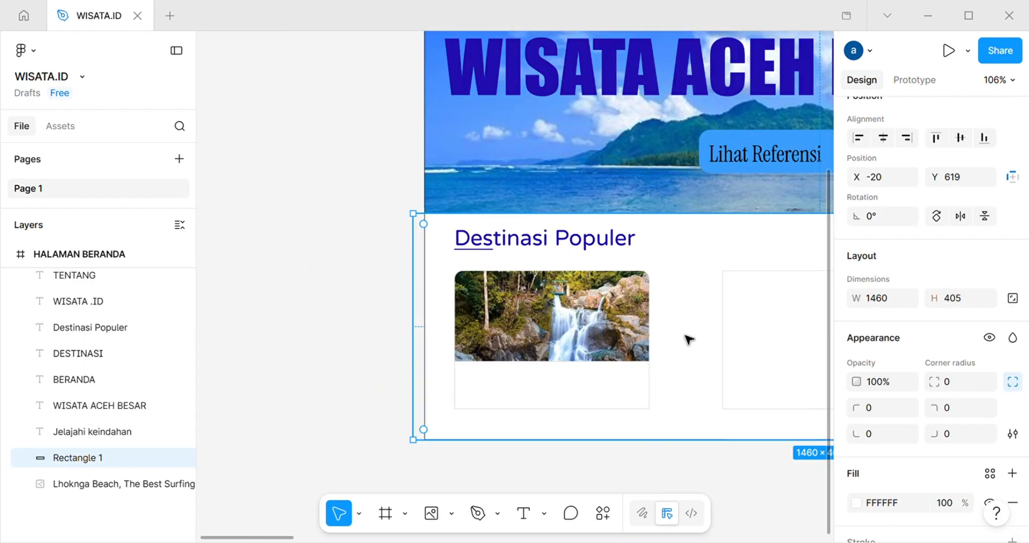
- Duplicate the second card in place, fill the copy with the hill signboard image and reduce it to 350 × 163
{"action": "key", "text": "Escape"}
{"action": "scroll", "coordinate": [687, 329], "scroll_direction": "down", "scroll_amount": 1}
{"action": "left_click", "coordinate": [684, 358]}
{"action": "key", "text": "ctrl+d"}
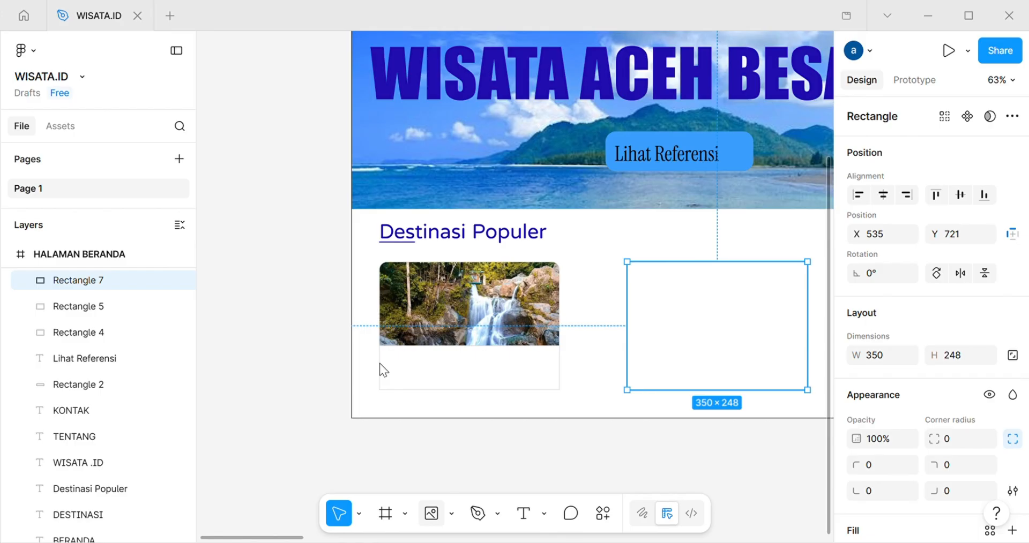
{"action": "key", "text": "ctrl+v"}
{"action": "left_click_drag", "start_coordinate": [770, 390], "coordinate": [771, 361]}
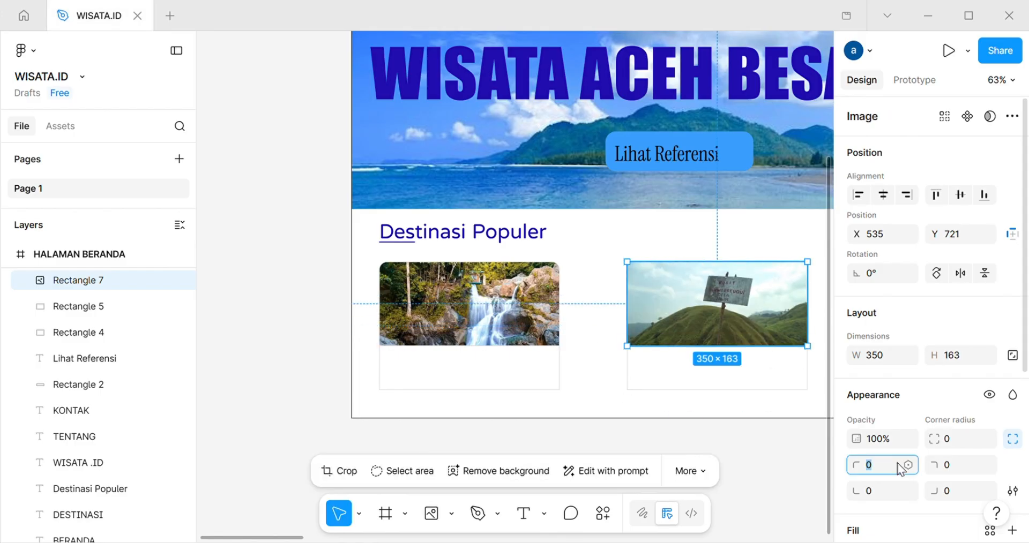
- Round the two top corners of the hill image and of the card behind it to 15
{"action": "type", "text": "15"}
{"action": "left_click", "coordinate": [951, 465]}
{"action": "left_click", "coordinate": [764, 387]}
{"action": "left_click", "coordinate": [883, 465]}
{"action": "type", "text": "15"}
{"action": "left_click", "coordinate": [948, 464]}
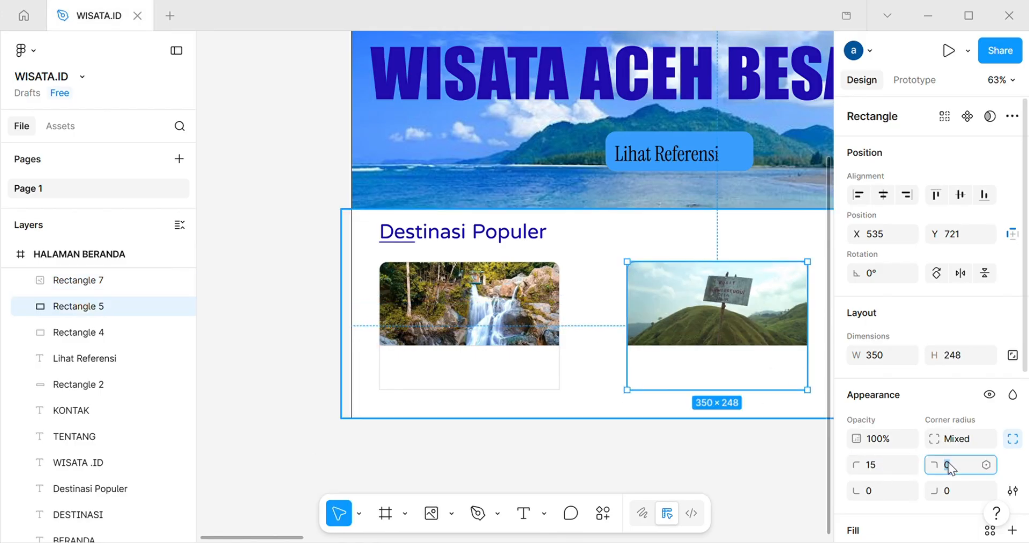
{"action": "left_click", "coordinate": [715, 457]}
- Duplicate the third card in place and fill the copy with the aerial coast image
{"action": "scroll", "coordinate": [684, 349], "scroll_direction": "right", "scroll_amount": 5}
{"action": "left_click", "coordinate": [685, 349]}
{"action": "key", "text": "ctrl+d"}
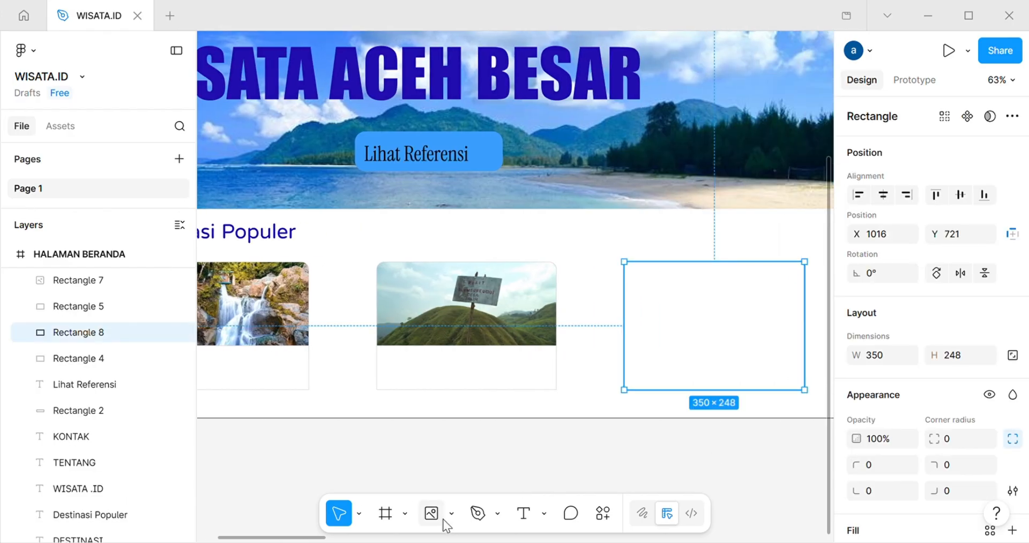
{"action": "left_click", "coordinate": [698, 346]}
- Round the coast image's two top corners to 15 and reduce its height to 163
{"action": "left_click", "coordinate": [895, 469]}
{"action": "type", "text": "15"}
{"action": "key", "text": "Return"}
{"action": "left_click", "coordinate": [953, 471]}
{"action": "type", "text": "15"}
{"action": "key", "text": "Return"}
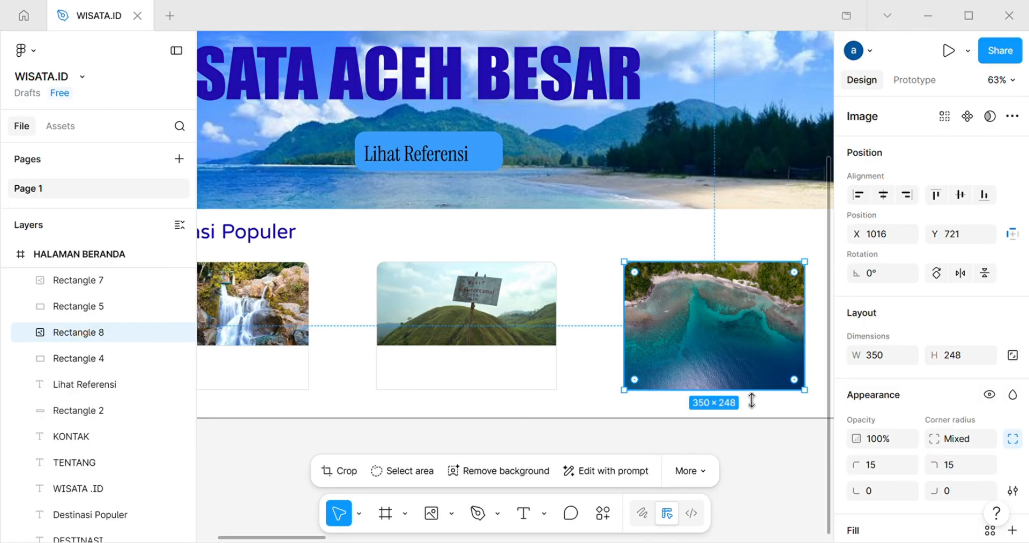
{"action": "left_click_drag", "start_coordinate": [750, 396], "coordinate": [741, 354]}
{"action": "mouse_move", "coordinate": [723, 284]}
{"action": "left_mouse_down"}
{"action": "mouse_move", "coordinate": [723, 292]}
{"action": "mouse_move", "coordinate": [723, 284]}
{"action": "left_mouse_up"}
{"action": "left_click_drag", "start_coordinate": [741, 360], "coordinate": [738, 355]}
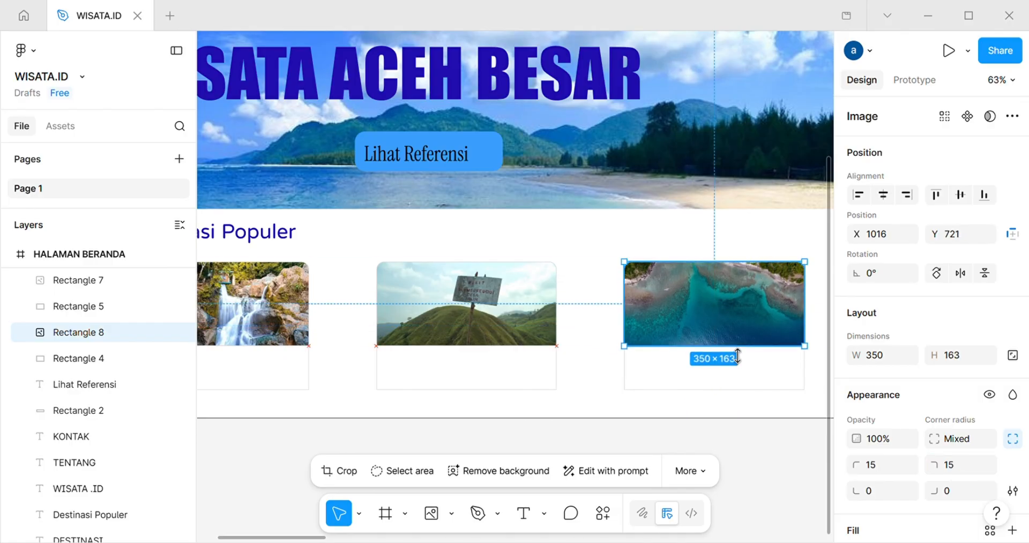
- Round the two top corners of the card behind the coast image to 15
{"action": "left_click", "coordinate": [648, 399]}
{"action": "left_click", "coordinate": [648, 384]}
{"action": "left_click", "coordinate": [882, 467]}
{"action": "type", "text": "15"}
{"action": "key", "text": "Return"}
{"action": "left_click", "coordinate": [947, 468]}
{"action": "type", "text": "15"}
{"action": "key", "text": "Return"}
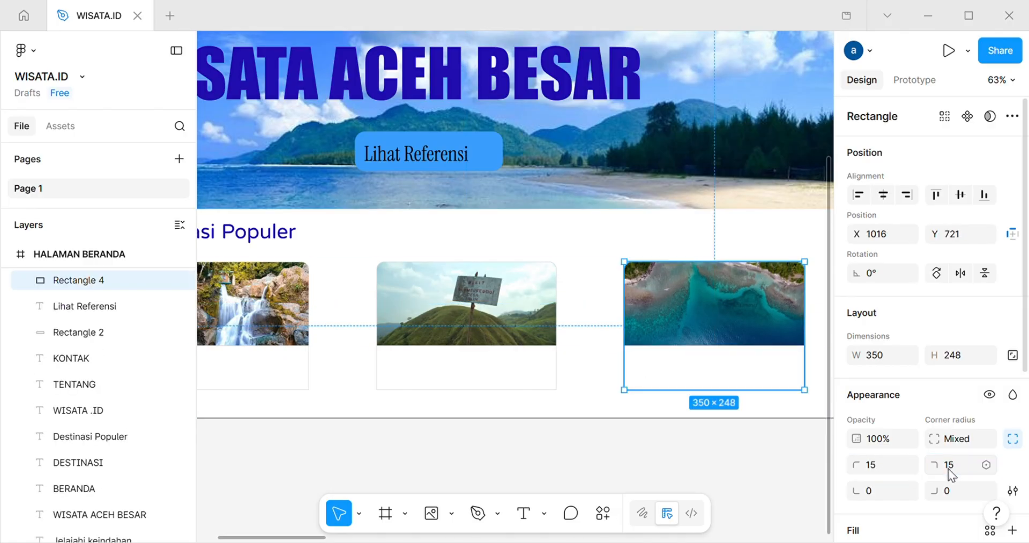
{"action": "left_click", "coordinate": [609, 470]}
{"action": "scroll", "coordinate": [608, 470], "scroll_direction": "left", "scroll_amount": 4}
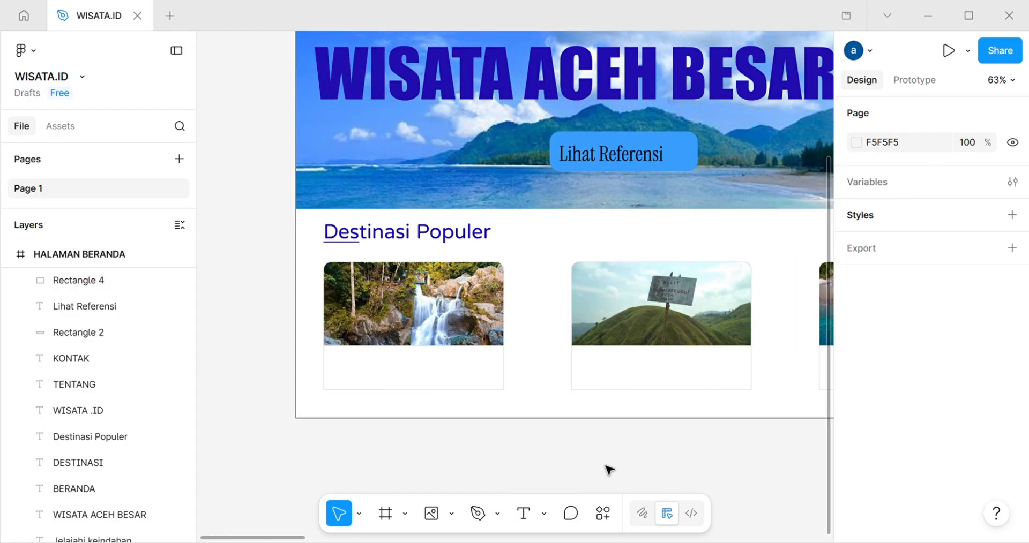
- Duplicate the "Destinasi Populer" heading beneath the waterfall image at X 54, Y 889 and change its text to "Air Terjun Suhom"
{"action": "scroll", "coordinate": [609, 470], "scroll_direction": "down", "scroll_amount": 3}
{"action": "left_click_drag", "start_coordinate": [494, 308], "coordinate": [505, 398]}
{"action": "right_click", "coordinate": [558, 422]}
{"action": "left_click", "coordinate": [601, 230]}
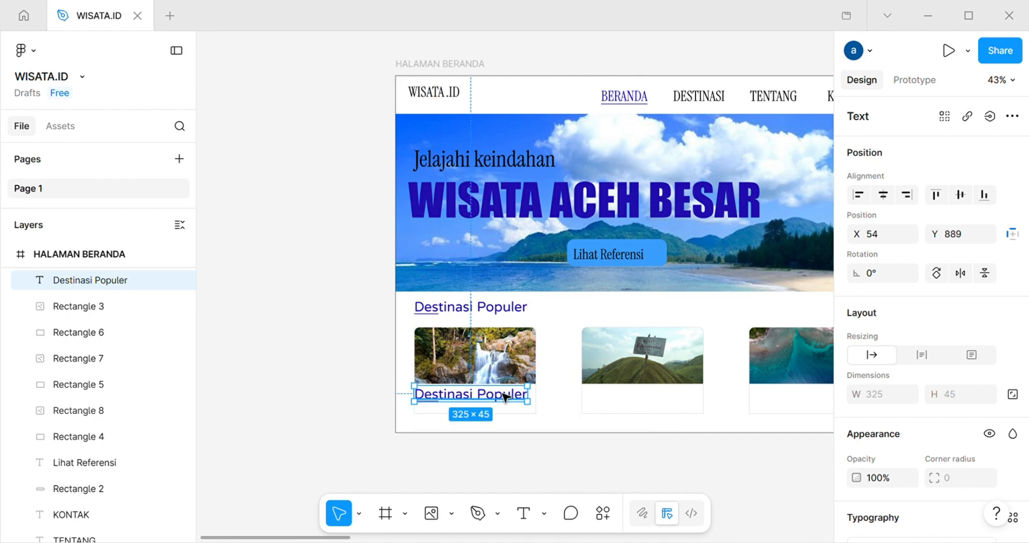
{"action": "double_click", "coordinate": [506, 397]}
{"action": "type", "text": "air"}
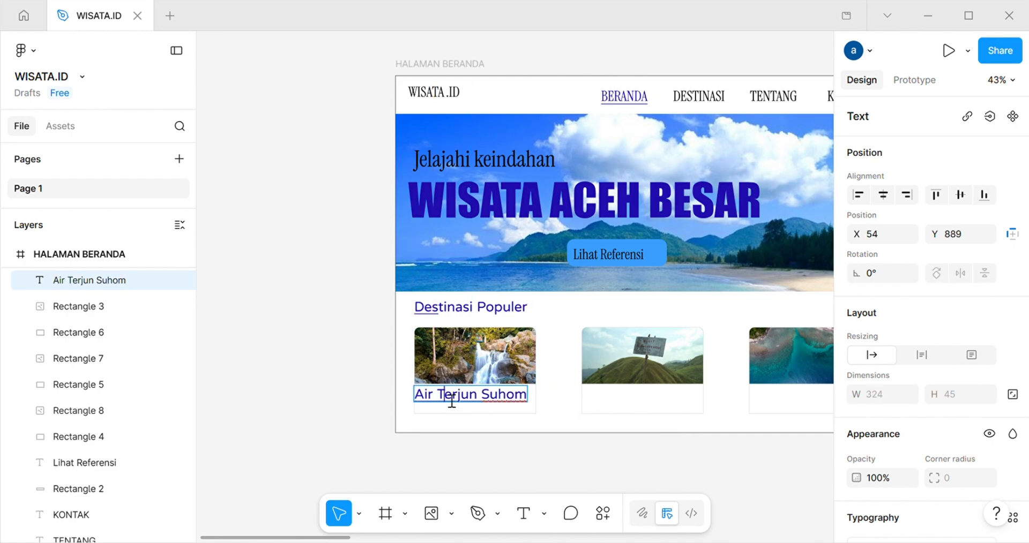
- Set the fill of the "Air Terjun Suhom" text to black, 000000
{"action": "left_click_drag", "start_coordinate": [529, 405], "coordinate": [415, 397]}
{"action": "scroll", "coordinate": [866, 444], "scroll_direction": "down", "scroll_amount": 5}
{"action": "left_click", "coordinate": [856, 441]}
{"action": "left_click", "coordinate": [659, 510]}
{"action": "left_click", "coordinate": [531, 408]}
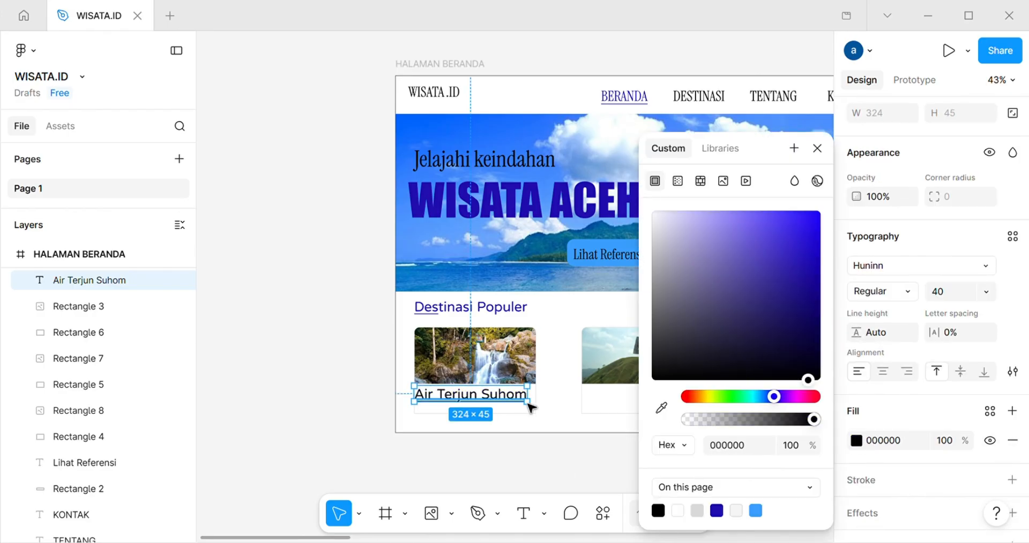
{"action": "left_click", "coordinate": [598, 466]}
- Set the "Air Terjun Suhom" text to font size 24 with centred alignment
{"action": "left_click", "coordinate": [511, 400]}
{"action": "scroll", "coordinate": [942, 310], "scroll_direction": "down", "scroll_amount": 5}
{"action": "left_click", "coordinate": [952, 337]}
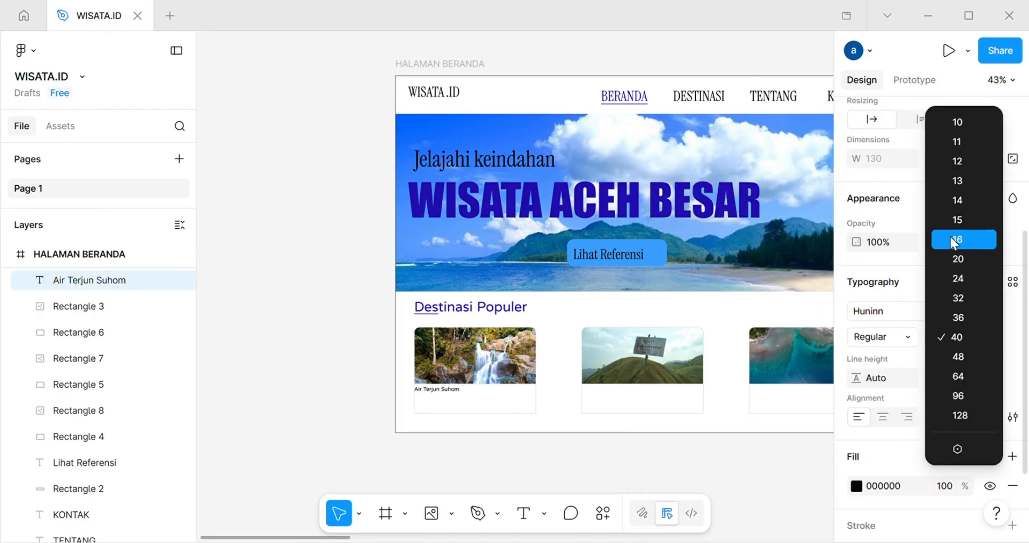
{"action": "left_click", "coordinate": [955, 277]}
{"action": "left_click", "coordinate": [886, 418]}
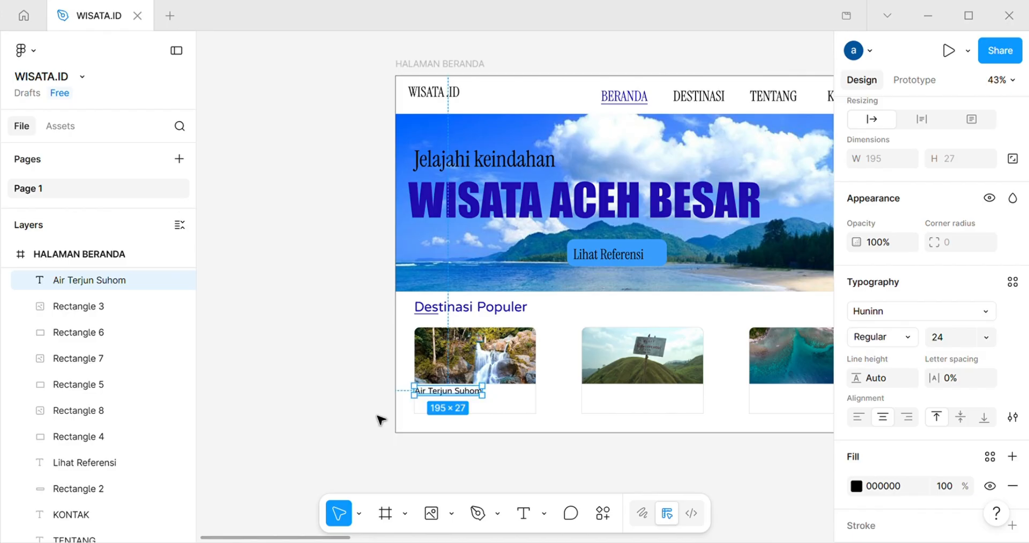
- Widen the "Air Terjun Suhom" text box to the card's 350 width and place it just beneath the waterfall image
{"action": "left_click_drag", "start_coordinate": [483, 396], "coordinate": [536, 399]}
{"action": "left_click", "coordinate": [562, 450]}
{"action": "left_click", "coordinate": [508, 397]}
{"action": "left_click", "coordinate": [582, 459]}
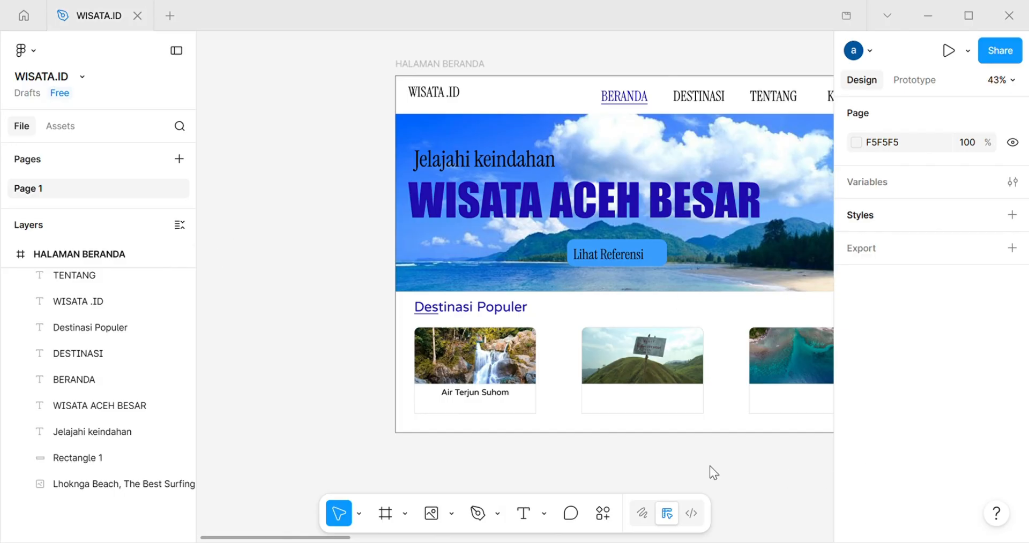
- Add the location text "📍Tunong Krueng Kala, Kec. Lhoong" below "Air Terjun Suhom" and fit its box to about 349 wide
{"action": "type", "text": "📍Tunong Krueng Kala, Kec. Lhoong"}
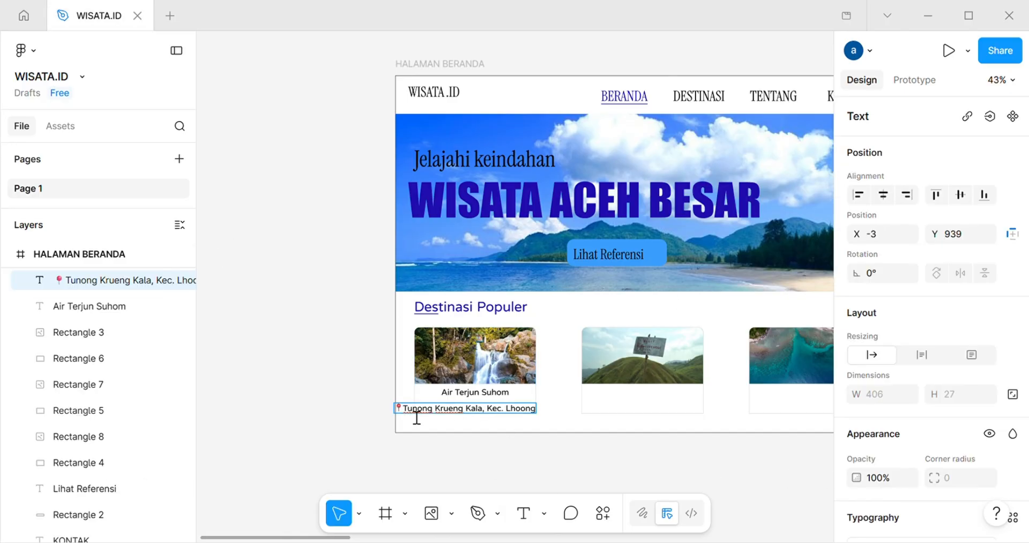
{"action": "left_click", "coordinate": [374, 427]}
{"action": "scroll", "coordinate": [373, 426], "scroll_direction": "up", "scroll_amount": 5}
{"action": "left_click_drag", "start_coordinate": [462, 383], "coordinate": [538, 367]}
{"action": "scroll", "coordinate": [544, 374], "scroll_direction": "right", "scroll_amount": 4}
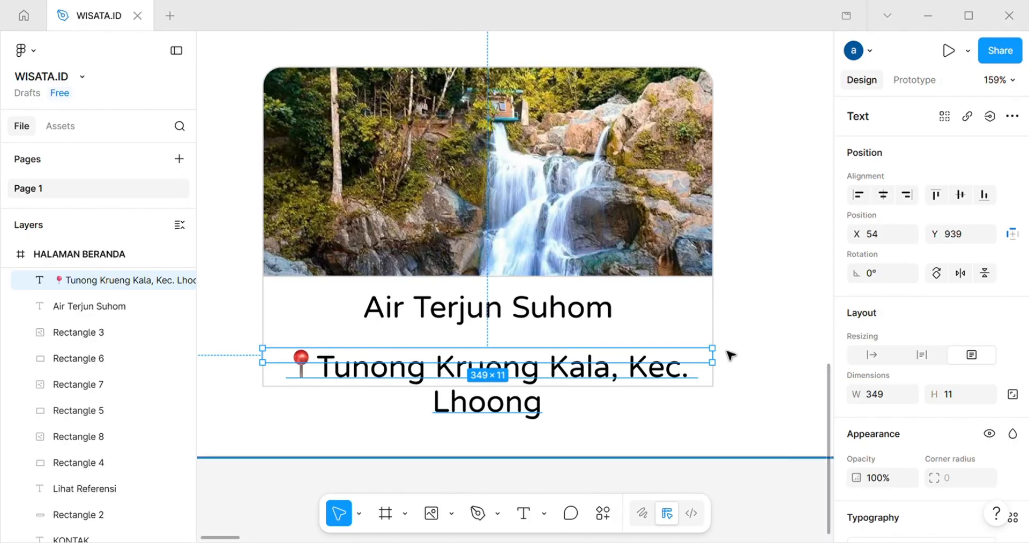
- Move the waterfall's location text up within the card and reduce its font size to fit on one line
{"action": "left_click_drag", "start_coordinate": [723, 372], "coordinate": [663, 371]}
{"action": "key", "text": "Return"}
{"action": "scroll", "coordinate": [932, 375], "scroll_direction": "down", "scroll_amount": 3}
{"action": "left_click", "coordinate": [986, 441]}
{"action": "left_click", "coordinate": [966, 329]}
{"action": "double_click", "coordinate": [555, 317]}
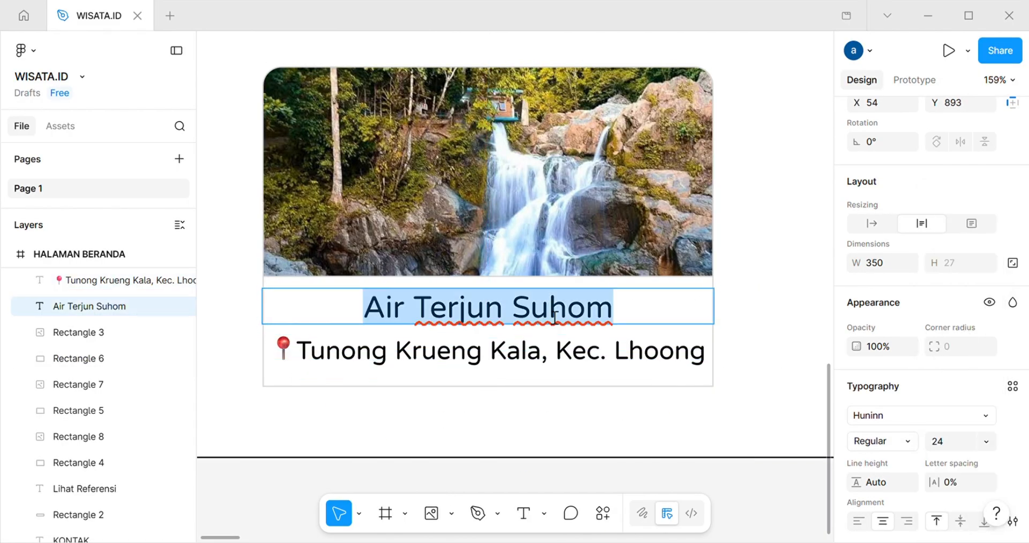
{"action": "scroll", "coordinate": [801, 351], "scroll_direction": "down", "scroll_amount": 2}
{"action": "scroll", "coordinate": [890, 474], "scroll_direction": "down", "scroll_amount": 1}
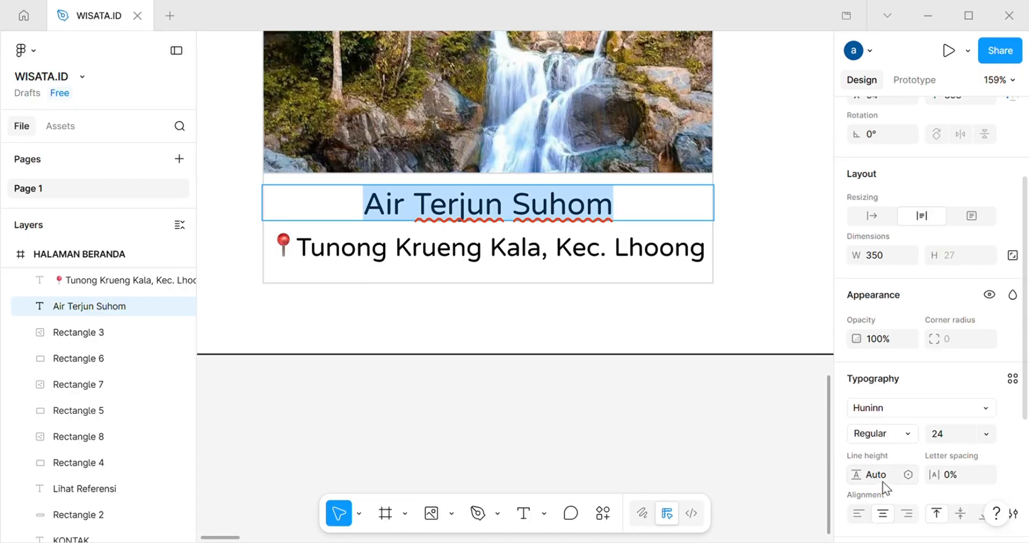
{"action": "scroll", "coordinate": [757, 430], "scroll_direction": "up", "scroll_amount": 4}
{"action": "left_click", "coordinate": [758, 429]}
{"action": "scroll", "coordinate": [756, 429], "scroll_direction": "down", "scroll_amount": 5}
{"action": "scroll", "coordinate": [726, 450], "scroll_direction": "right", "scroll_amount": 2}
{"action": "scroll", "coordinate": [699, 429], "scroll_direction": "up", "scroll_amount": 2}
{"action": "right_click", "coordinate": [675, 433]}
{"action": "left_click", "coordinate": [484, 466]}
{"action": "scroll", "coordinate": [486, 467], "scroll_direction": "down", "scroll_amount": 5}
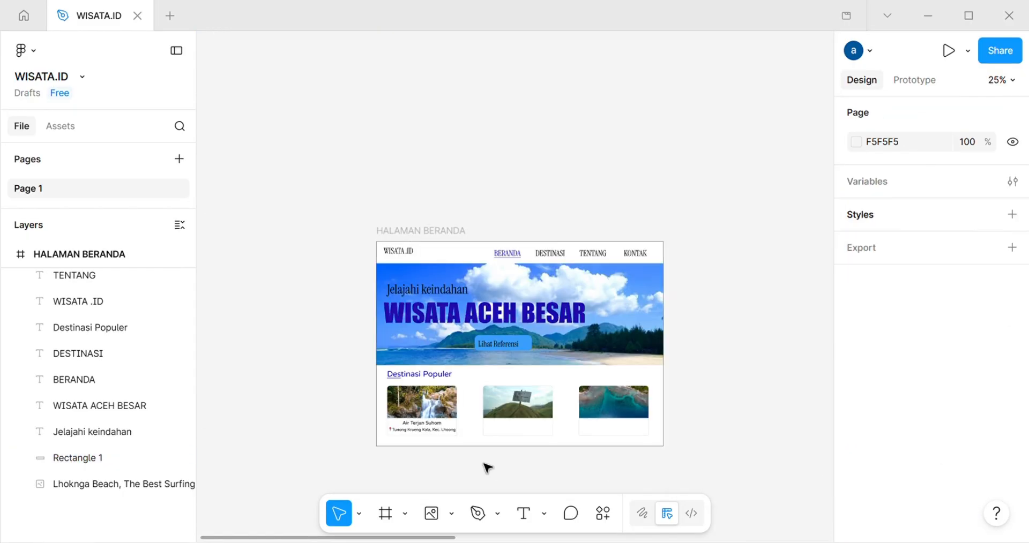
- Duplicate the "Air Terjun Suhom" text into the second card at X 535, Y 893 and change it to "Bukit Semeuregui"
{"action": "scroll", "coordinate": [485, 467], "scroll_direction": "down", "scroll_amount": 4}
{"action": "scroll", "coordinate": [569, 384], "scroll_direction": "up", "scroll_amount": 6}
{"action": "left_click_drag", "start_coordinate": [361, 277], "coordinate": [628, 277]}
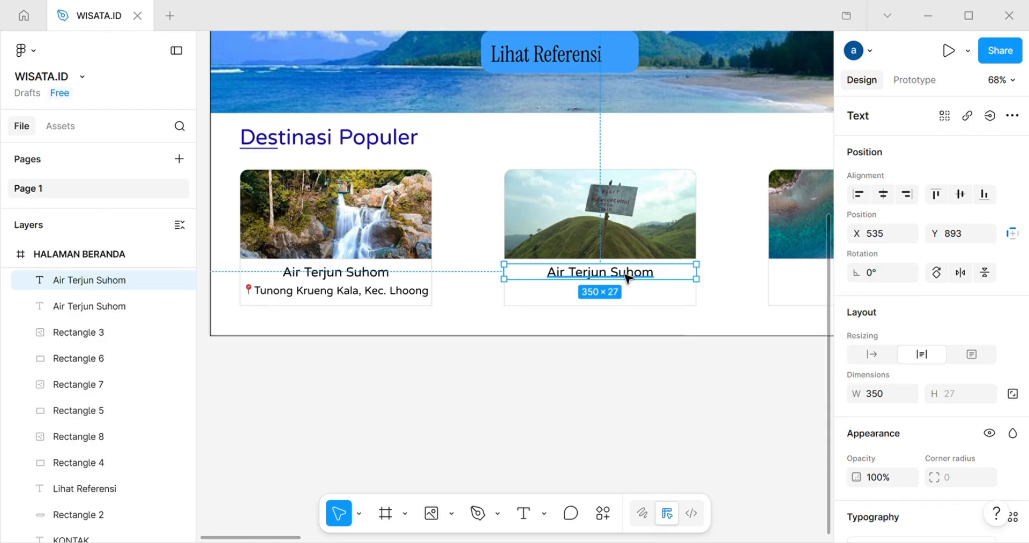
{"action": "double_click", "coordinate": [627, 273]}
{"action": "type", "text": "Bukit Semeuregui"}
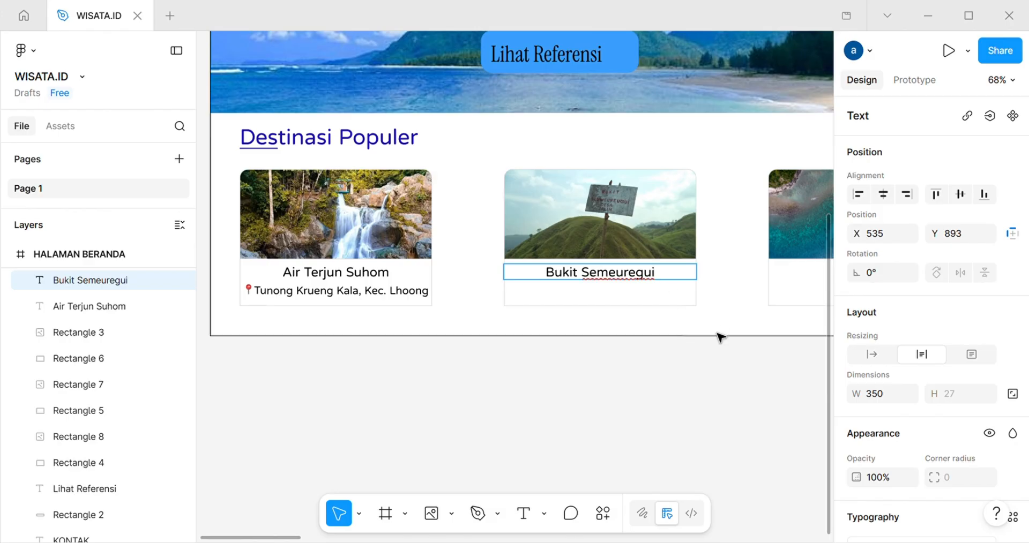
{"action": "key", "text": "Escape"}
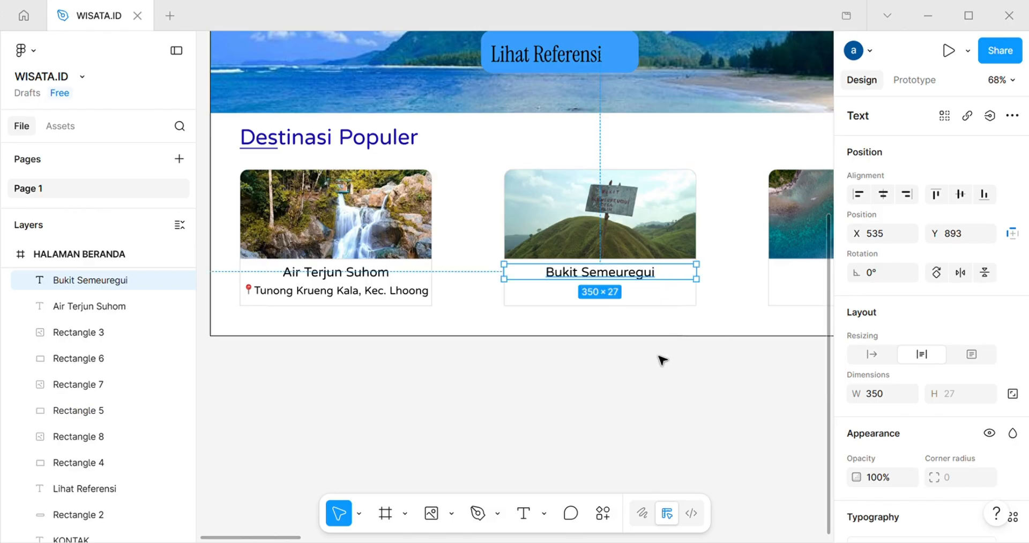
- Duplicate the waterfall's location text beneath "Bukit Semeuregui" at X 535, Y 929
{"action": "left_click", "coordinate": [399, 292]}
{"action": "key", "text": "ctrl+d"}
{"action": "left_click_drag", "start_coordinate": [384, 295], "coordinate": [645, 292]}
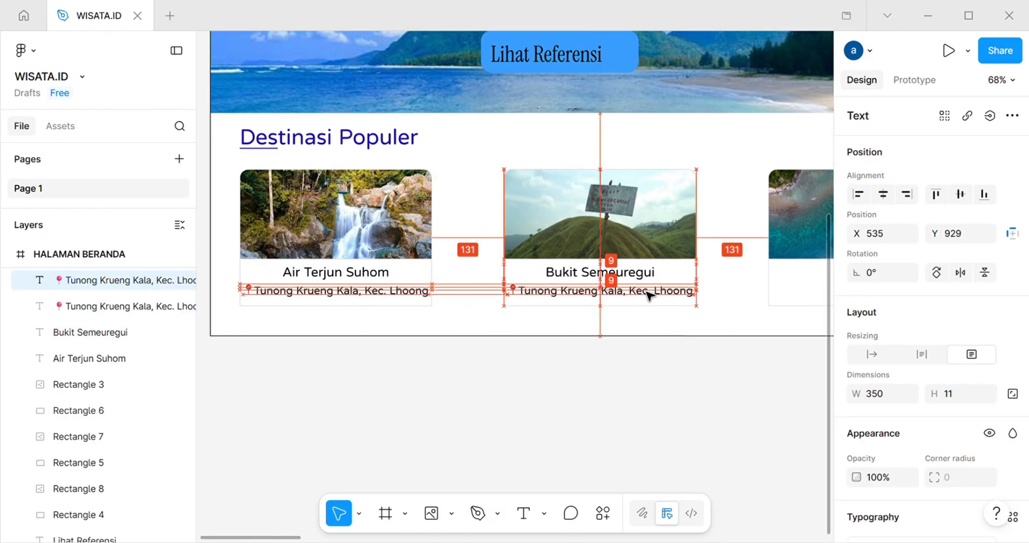
{"action": "left_click", "coordinate": [629, 385]}
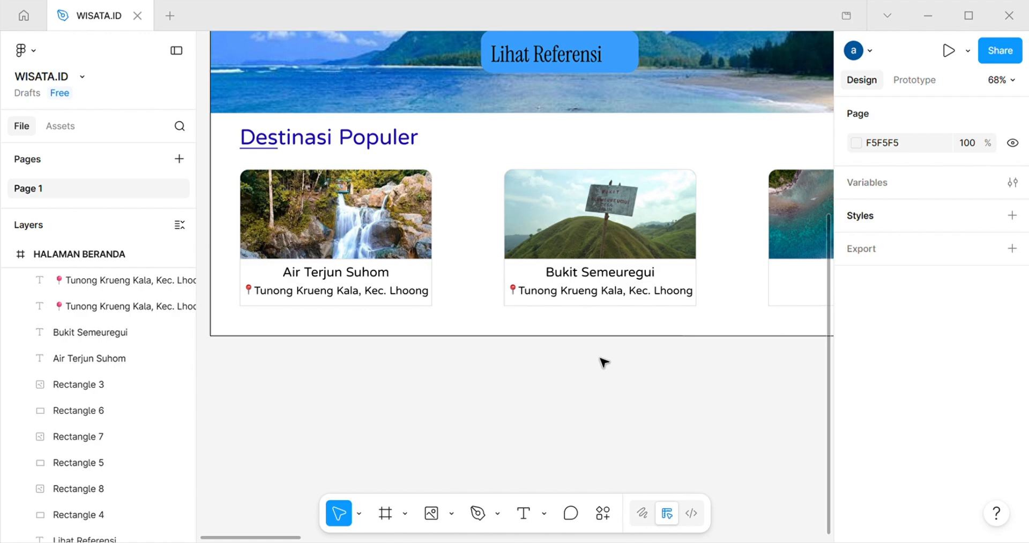
- Change the location text beneath "Bukit Semeuregui" to "📍Desa jalin, Kec. Jantho"
{"action": "double_click", "coordinate": [608, 294]}
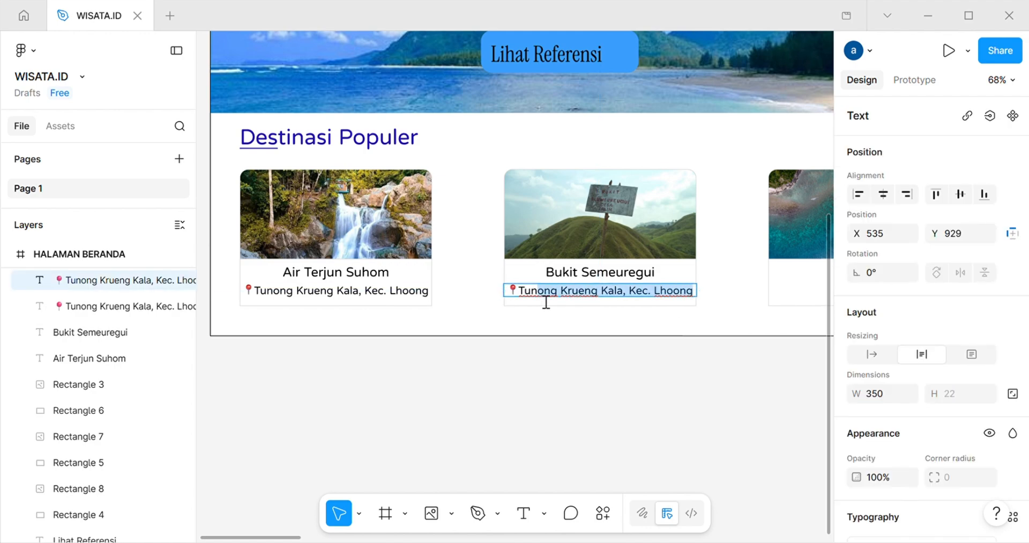
{"action": "type", "text": "des"}
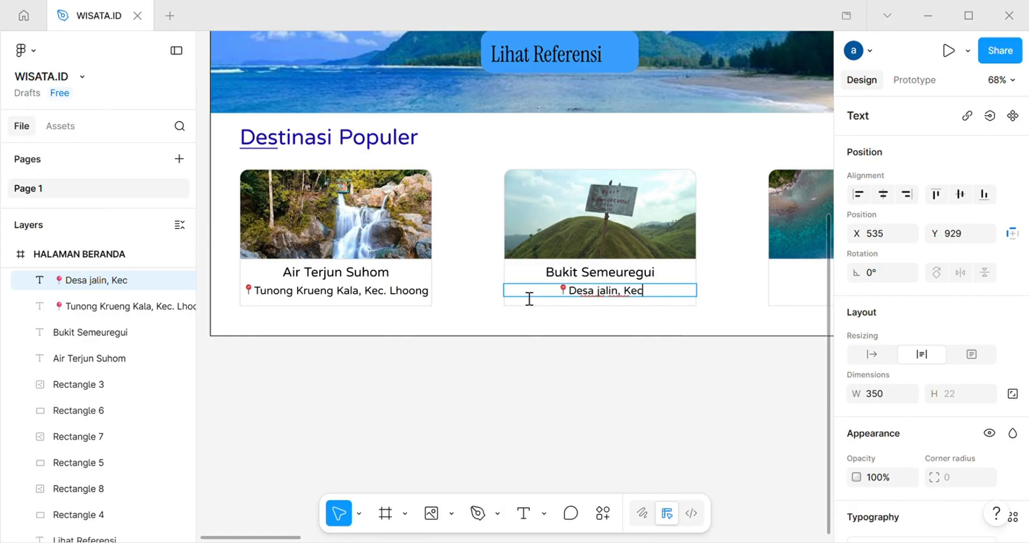
{"action": "left_click", "coordinate": [657, 385]}
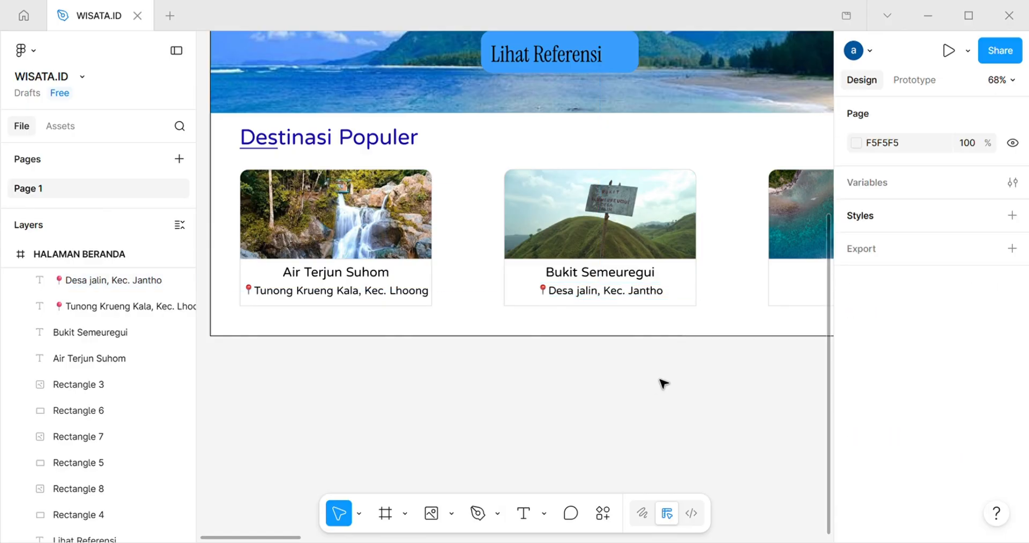
{"action": "key", "text": "shift+1"}
{"action": "left_click", "coordinate": [318, 124]}
{"action": "left_click_drag", "start_coordinate": [357, 145], "coordinate": [408, 137]}
{"action": "scroll", "coordinate": [940, 367], "scroll_direction": "down", "scroll_amount": 3}
{"action": "left_click", "coordinate": [985, 378]}
{"action": "left_click", "coordinate": [968, 395]}
{"action": "scroll", "coordinate": [665, 277], "scroll_direction": "down", "scroll_amount": 2}
{"action": "left_click", "coordinate": [665, 277]}
{"action": "scroll", "coordinate": [665, 277], "scroll_direction": "down", "scroll_amount": 1}
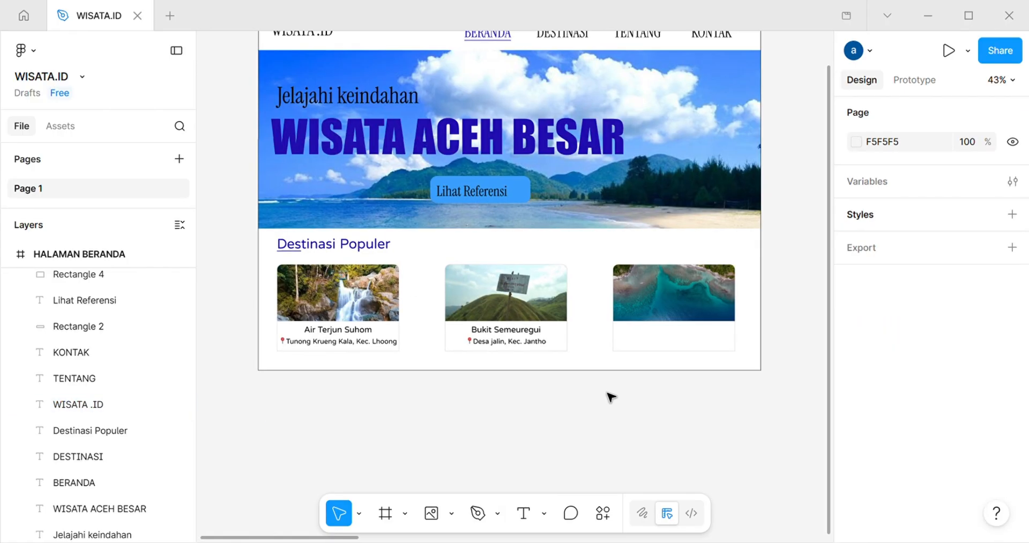
- Duplicate the second card's name and location into the third card as "Pantai Benteng Inong Balee" and "📍Lamreh, Kec. Masjid Raya"
{"action": "left_click_drag", "start_coordinate": [536, 332], "coordinate": [704, 339]}
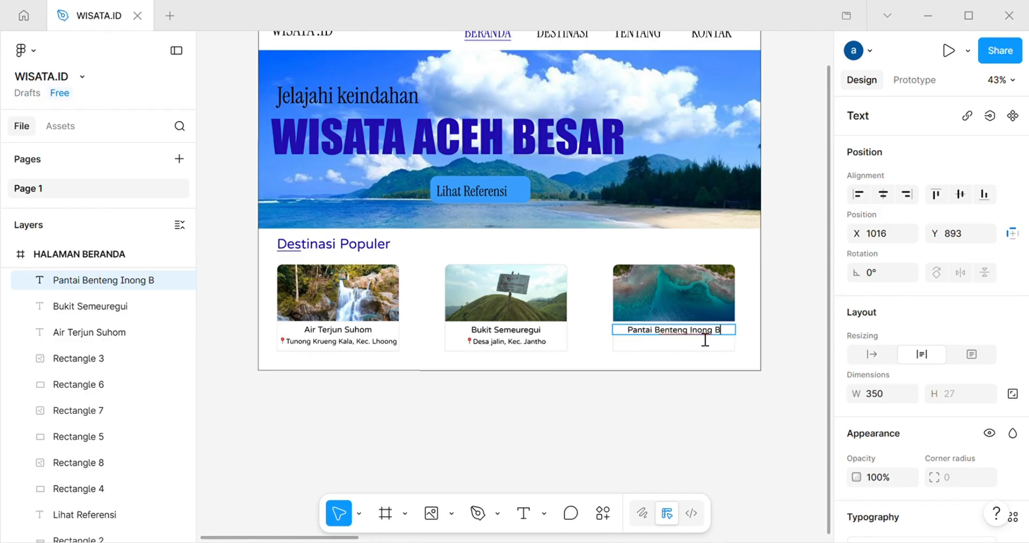
{"action": "left_click", "coordinate": [592, 338]}
{"action": "left_click", "coordinate": [522, 345]}
{"action": "key", "text": "ctrl+d"}
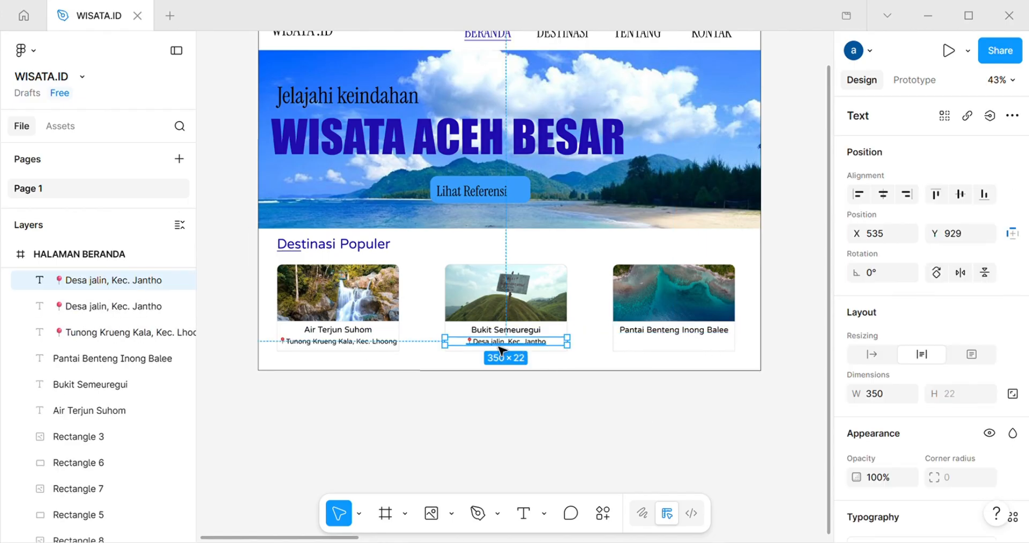
{"action": "left_click_drag", "start_coordinate": [499, 345], "coordinate": [667, 347]}
{"action": "double_click", "coordinate": [676, 344]}
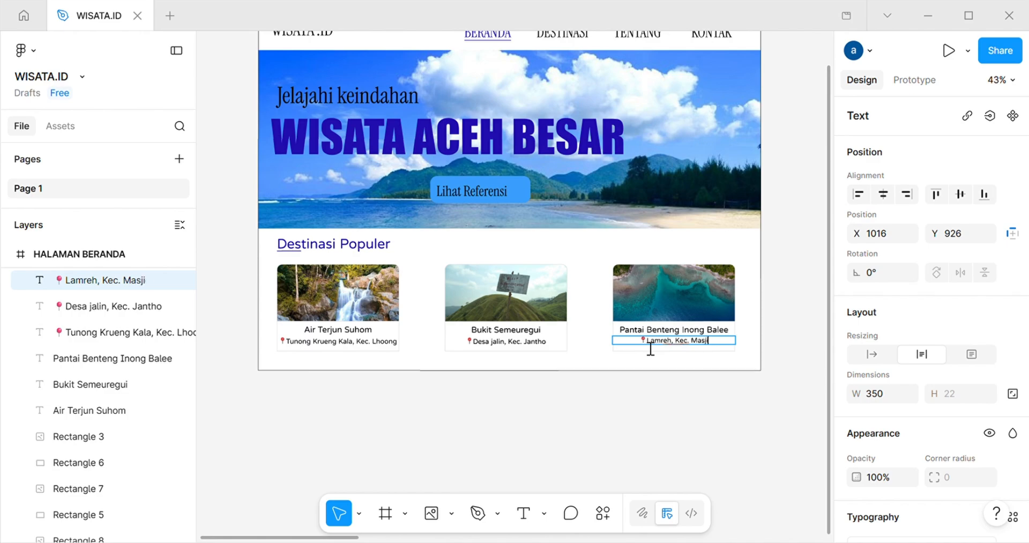
{"action": "left_click", "coordinate": [769, 345]}
{"action": "scroll", "coordinate": [783, 348], "scroll_direction": "down", "scroll_amount": 3}
{"action": "scroll", "coordinate": [790, 351], "scroll_direction": "up", "scroll_amount": 5}
{"action": "scroll", "coordinate": [788, 355], "scroll_direction": "down", "scroll_amount": 5}
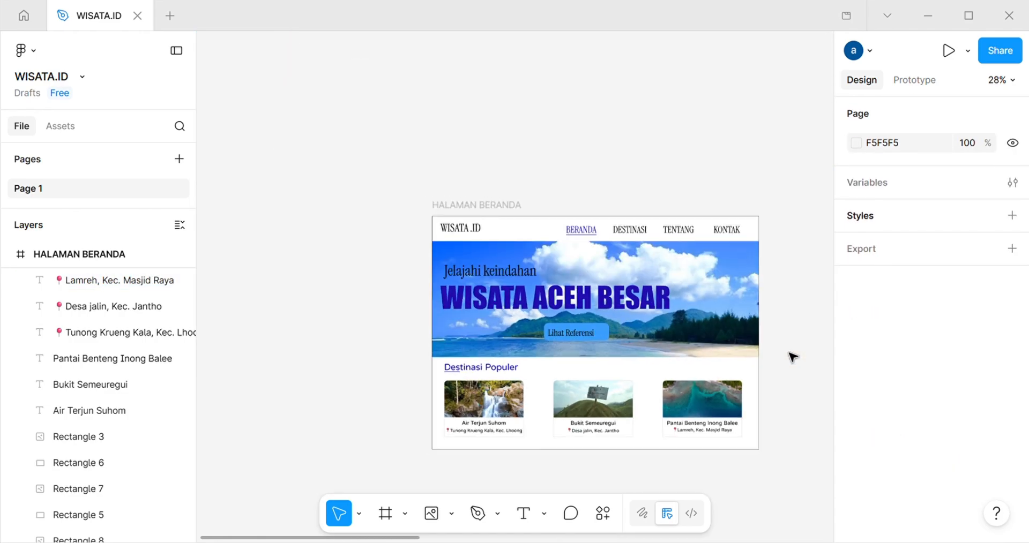
{"action": "scroll", "coordinate": [787, 355], "scroll_direction": "up", "scroll_amount": 1}
{"action": "left_click", "coordinate": [574, 332]}
{"action": "key", "text": "Escape"}
{"action": "left_click", "coordinate": [580, 337]}
{"action": "left_click", "coordinate": [785, 337]}
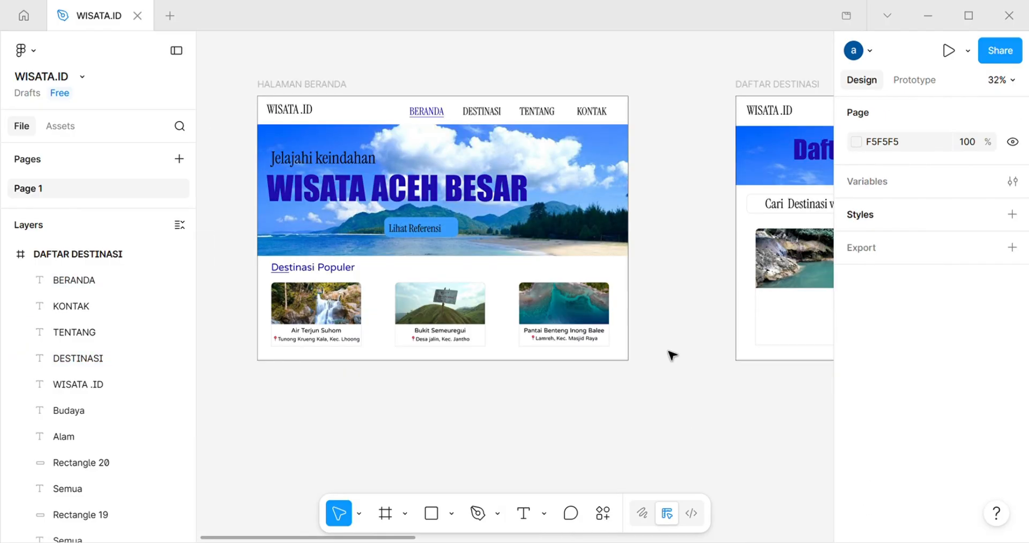
- Copy the "Bukit Semeuregui" name and its location text to the DAFTAR DESTINASI frame, placing the name in the first card
{"action": "scroll", "coordinate": [672, 356], "scroll_direction": "right", "scroll_amount": 6}
{"action": "scroll", "coordinate": [673, 356], "scroll_direction": "up", "scroll_amount": 1}
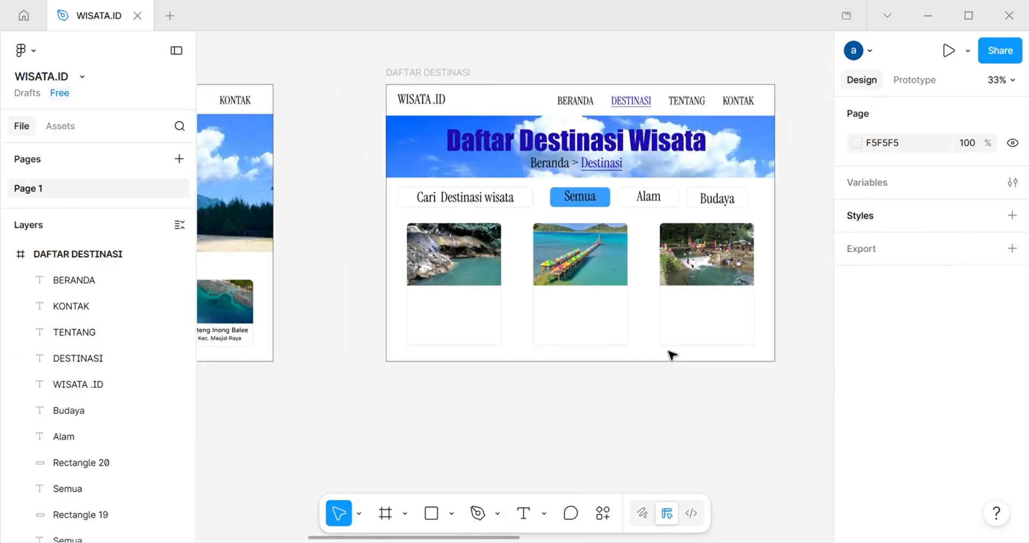
{"action": "scroll", "coordinate": [664, 370], "scroll_direction": "up", "scroll_amount": 2}
{"action": "scroll", "coordinate": [663, 378], "scroll_direction": "down", "scroll_amount": 2}
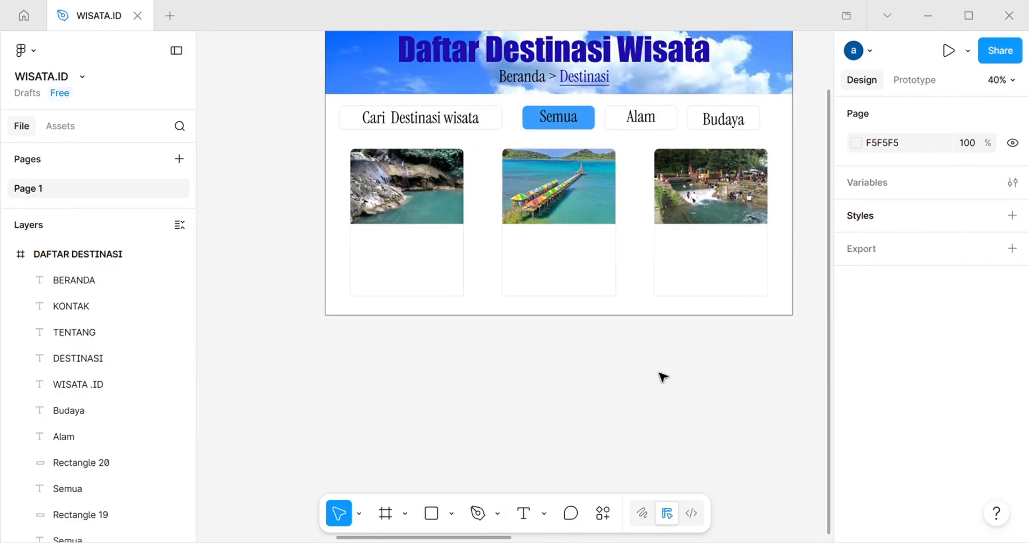
{"action": "scroll", "coordinate": [434, 328], "scroll_direction": "left", "scroll_amount": 4}
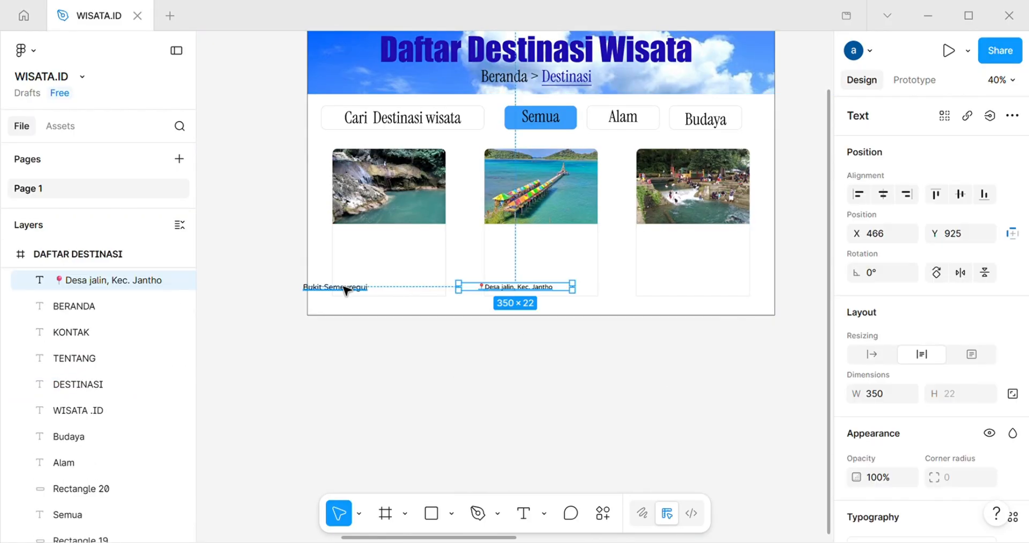
{"action": "left_click_drag", "start_coordinate": [345, 290], "coordinate": [372, 248]}
{"action": "scroll", "coordinate": [404, 332], "scroll_direction": "up", "scroll_amount": 8}
{"action": "scroll", "coordinate": [491, 368], "scroll_direction": "up", "scroll_amount": 2}
{"action": "double_click", "coordinate": [495, 250]}
{"action": "key", "text": "BackSpace"}
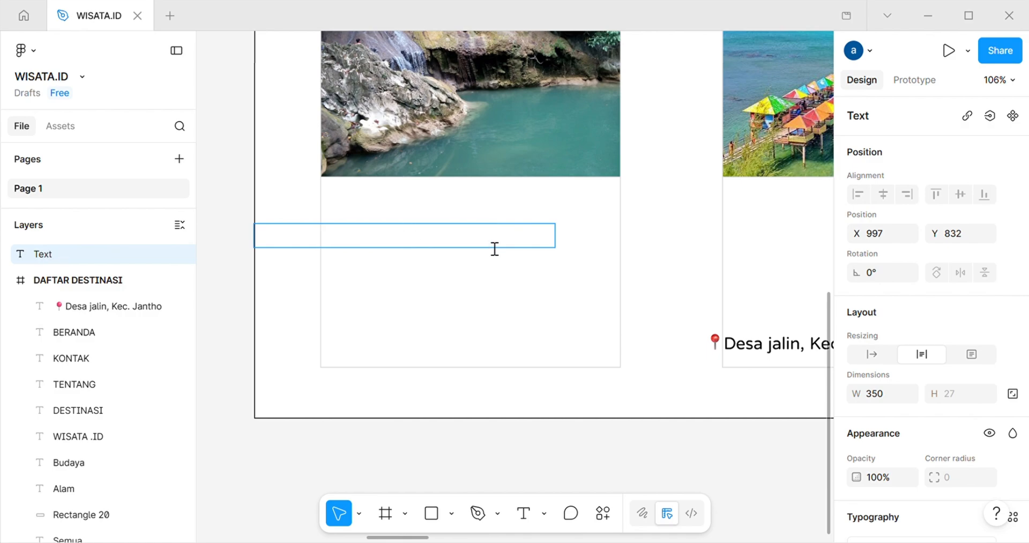
{"action": "type", "text": "Mon Ceunong"}
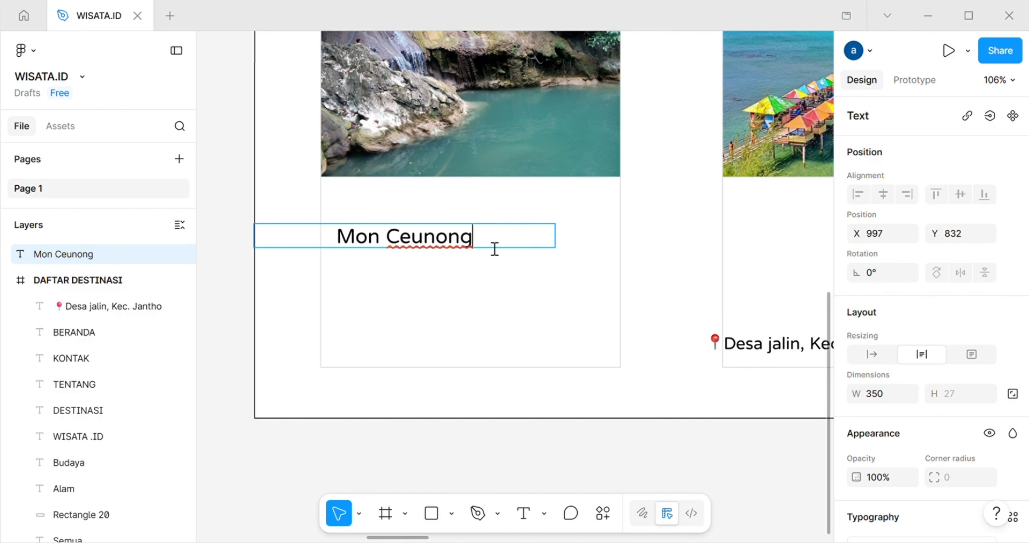
- Duplicate the copied location text below "Mon Ceunong" and change it to "📍Aneuk Glee, Indrapuri"
{"action": "left_click", "coordinate": [709, 351]}
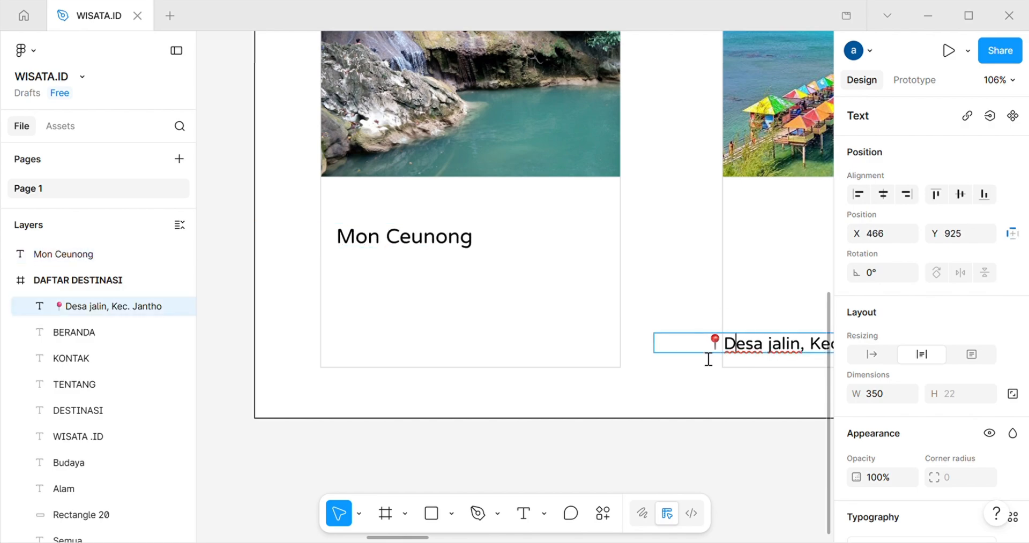
{"action": "left_click_drag", "start_coordinate": [718, 350], "coordinate": [339, 288], "text": "alt"}
{"action": "left_click", "coordinate": [482, 298]}
{"action": "double_click", "coordinate": [516, 288]}
{"action": "left_click_drag", "start_coordinate": [531, 289], "coordinate": [346, 290]}
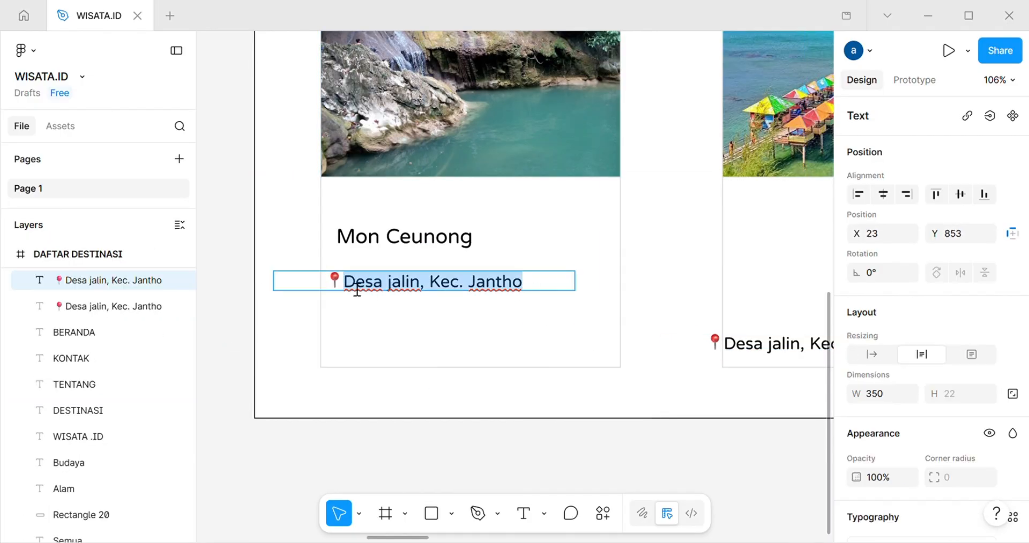
{"action": "type", "text": "Aneuk Glee"}
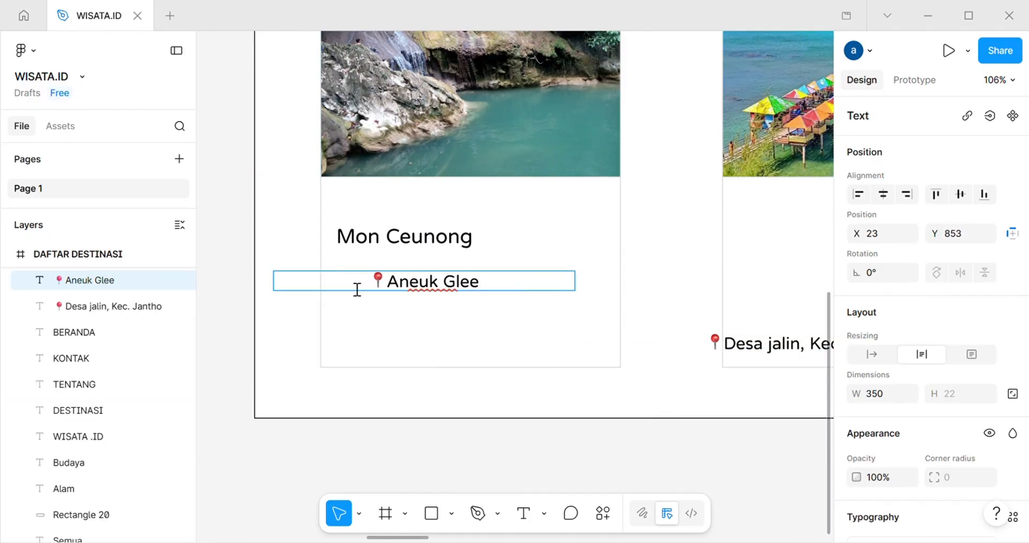
{"action": "type", "text": ", Indrapuri"}
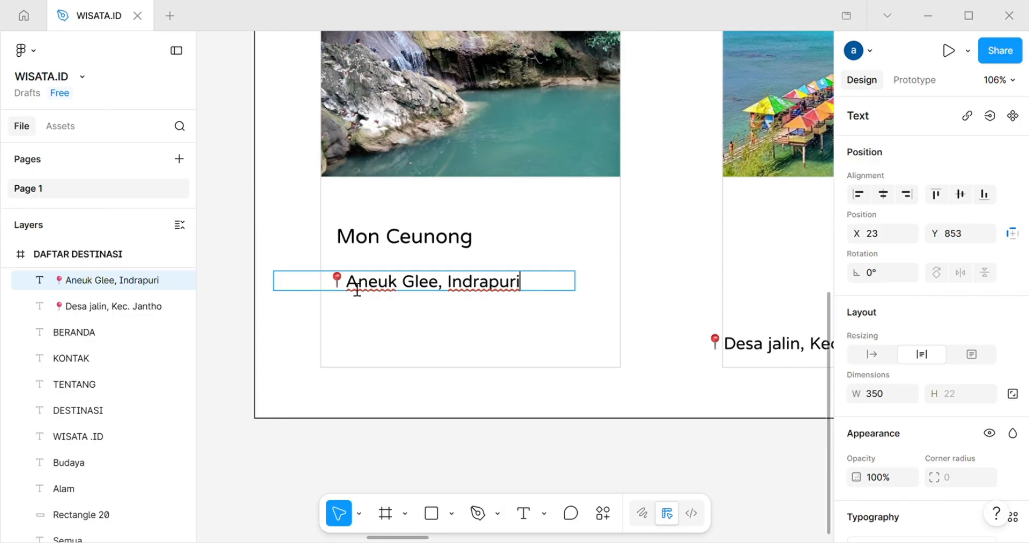
- Move the "Aneuk Glee, Indrapuri" text within the first card to X 77, Y 829 and left-align it
{"action": "key", "text": "Escape"}
{"action": "left_click_drag", "start_coordinate": [541, 289], "coordinate": [614, 271]}
{"action": "double_click", "coordinate": [570, 268]}
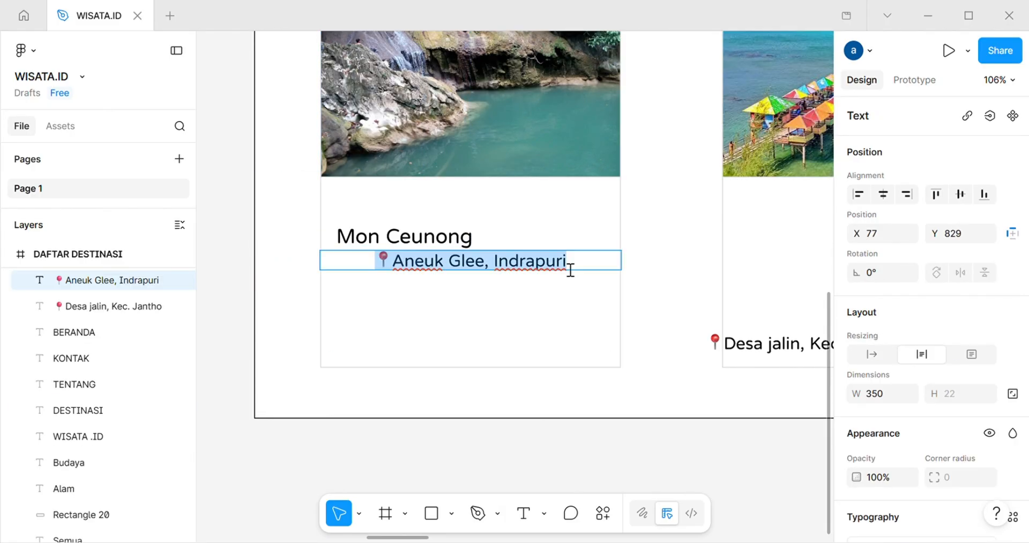
{"action": "scroll", "coordinate": [868, 276], "scroll_direction": "down", "scroll_amount": 4}
{"action": "left_click", "coordinate": [859, 400]}
- Fit the "Mon Ceunong" text box to the first card at about 347 wide
{"action": "left_click_drag", "start_coordinate": [505, 234], "coordinate": [435, 239]}
{"action": "left_click_drag", "start_coordinate": [561, 225], "coordinate": [629, 235]}
{"action": "left_click", "coordinate": [643, 235]}
{"action": "left_click", "coordinate": [485, 227]}
{"action": "left_click_drag", "start_coordinate": [260, 230], "coordinate": [335, 237]}
- Shift "Mon Ceunong" up to just below the card image and move the location text up directly beneath it
{"action": "key", "text": "shift+Up"}
{"action": "key", "text": "shift+Up"}
{"action": "key", "text": "shift+Up"}
{"action": "key", "text": "shift+Up"}
{"action": "key", "text": "shift+Up"}
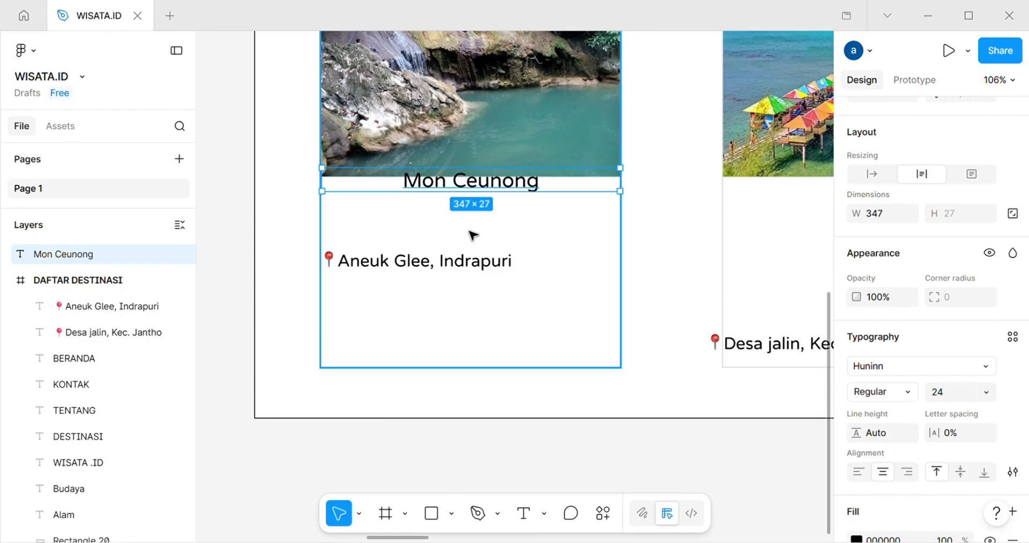
{"action": "key", "text": "shift+Down"}
{"action": "key", "text": "shift+Down"}
{"action": "key", "text": "shift+Down"}
{"action": "key", "text": "shift+Down"}
{"action": "key", "text": "shift+Down"}
{"action": "key", "text": "shift+Up"}
{"action": "key", "text": "shift+Up"}
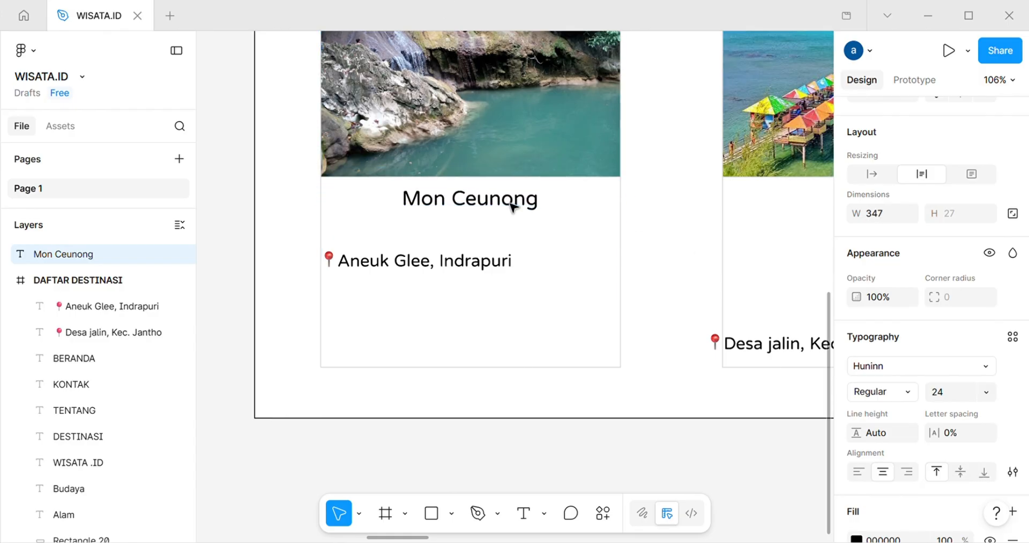
{"action": "left_click_drag", "start_coordinate": [478, 268], "coordinate": [478, 241]}
- Duplicate "Mon Ceunong" below the location and change it to "Objek wisata alaam berupa telaga biru tersembunyi yang berada di Desa Aneuk Glee"
{"action": "left_click", "coordinate": [533, 212]}
{"action": "left_click_drag", "start_coordinate": [533, 211], "coordinate": [530, 276], "text": "alt"}
{"action": "double_click", "coordinate": [518, 273]}
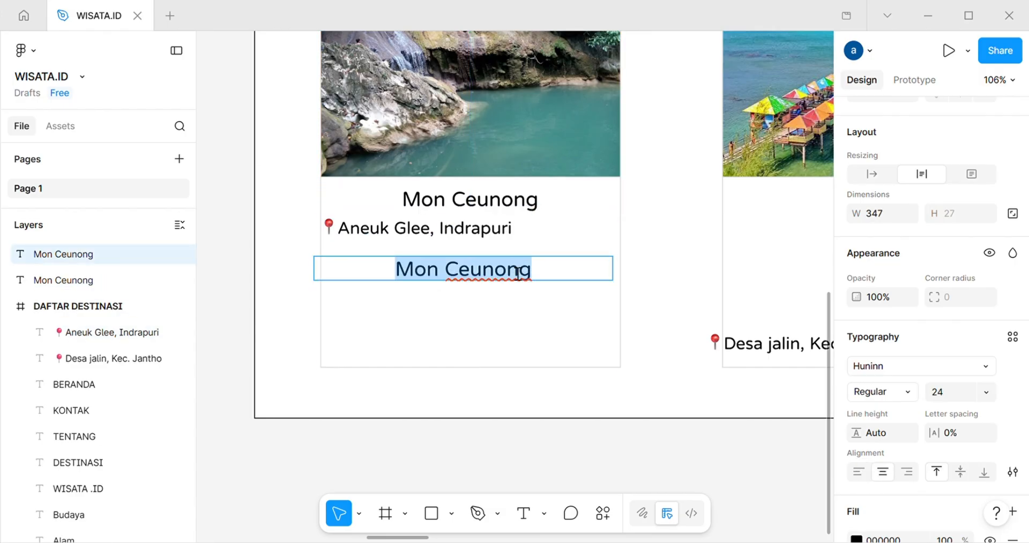
{"action": "type", "text": "Objek wisata alaam berupa telaga biru "}
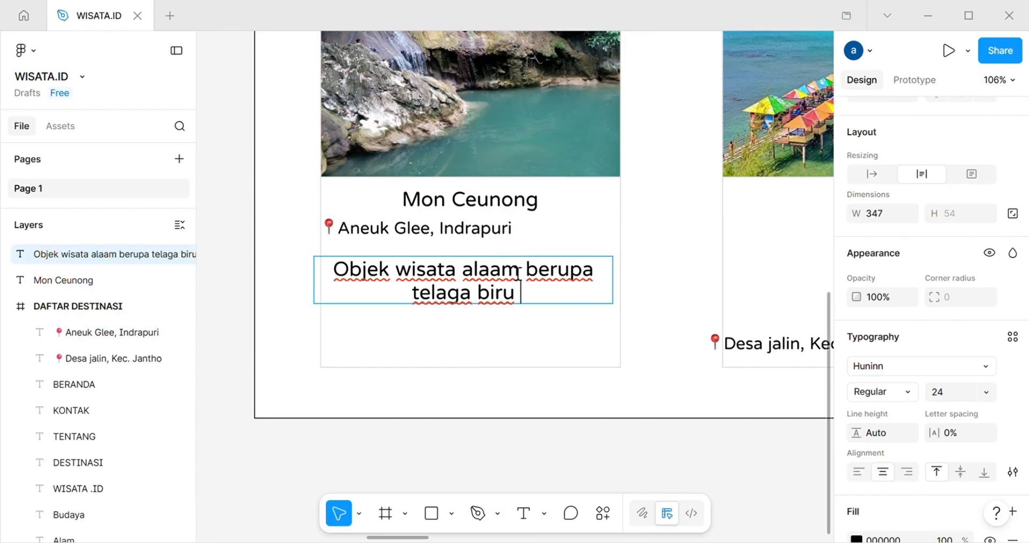
{"action": "type", "text": "tersembunyi yang berada di desa a"}
{"action": "key", "text": "BackSpace"}
{"action": "key", "text": "BackSpace"}
{"action": "key", "text": "BackSpace"}
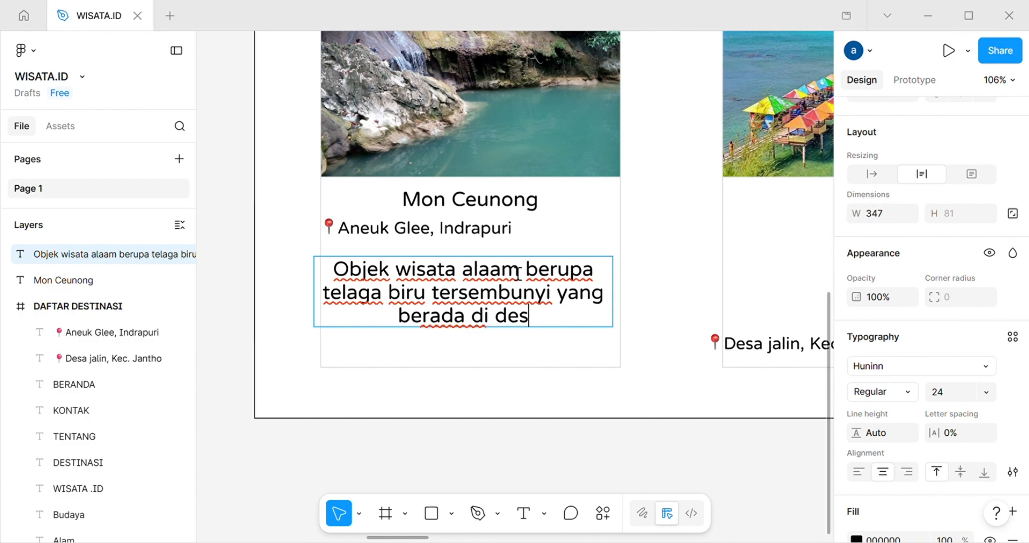
{"action": "key", "text": "BackSpace"}
{"action": "key", "text": "BackSpace"}
{"action": "key", "text": "BackSpace"}
{"action": "type", "text": "Desa Aneuk Glee"}
- Fit the description box to about 347 wide, left-align its text and set the font size to 20
{"action": "left_click_drag", "start_coordinate": [612, 327], "coordinate": [620, 328]}
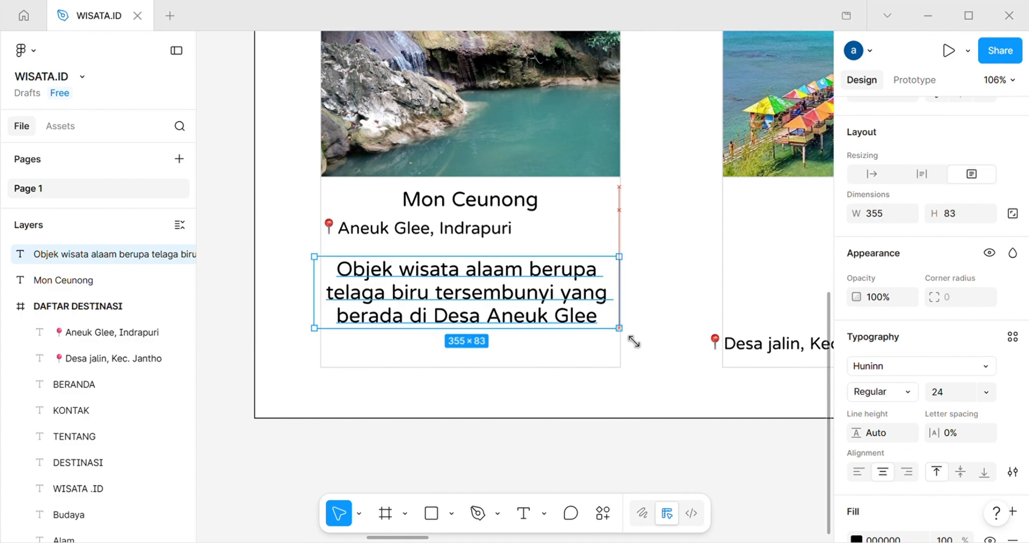
{"action": "left_click_drag", "start_coordinate": [314, 300], "coordinate": [321, 300]}
{"action": "left_click", "coordinate": [858, 471]}
{"action": "left_click", "coordinate": [985, 391]}
{"action": "left_click", "coordinate": [958, 330]}
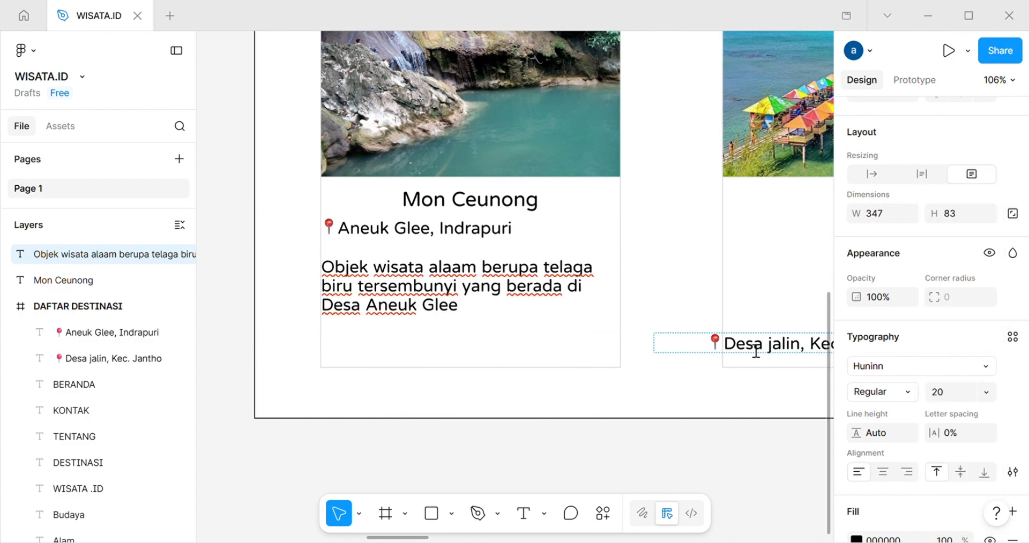
{"action": "key", "text": "Escape"}
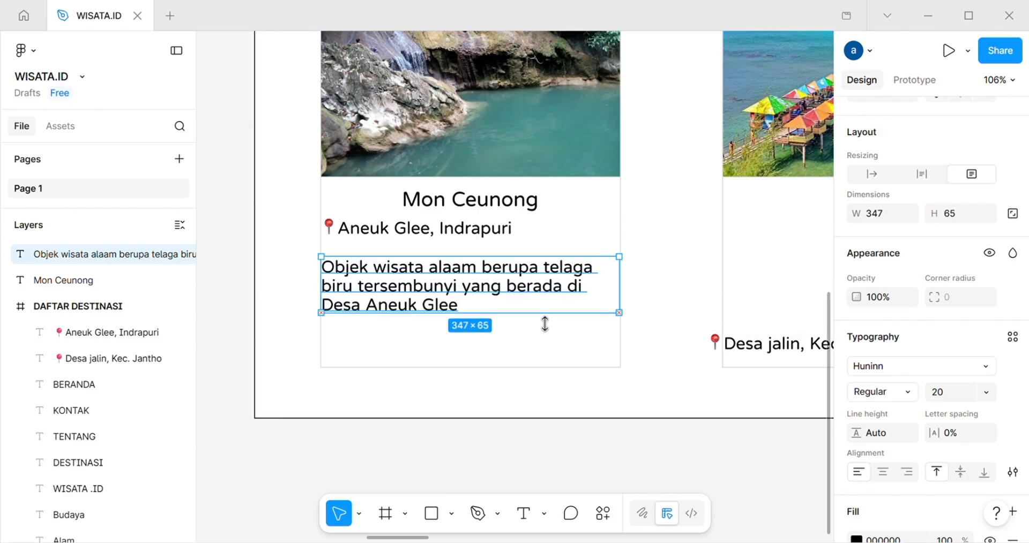
{"action": "key", "text": "Escape"}
{"action": "left_click", "coordinate": [680, 441]}
{"action": "scroll", "coordinate": [666, 298], "scroll_direction": "up", "scroll_amount": 5}
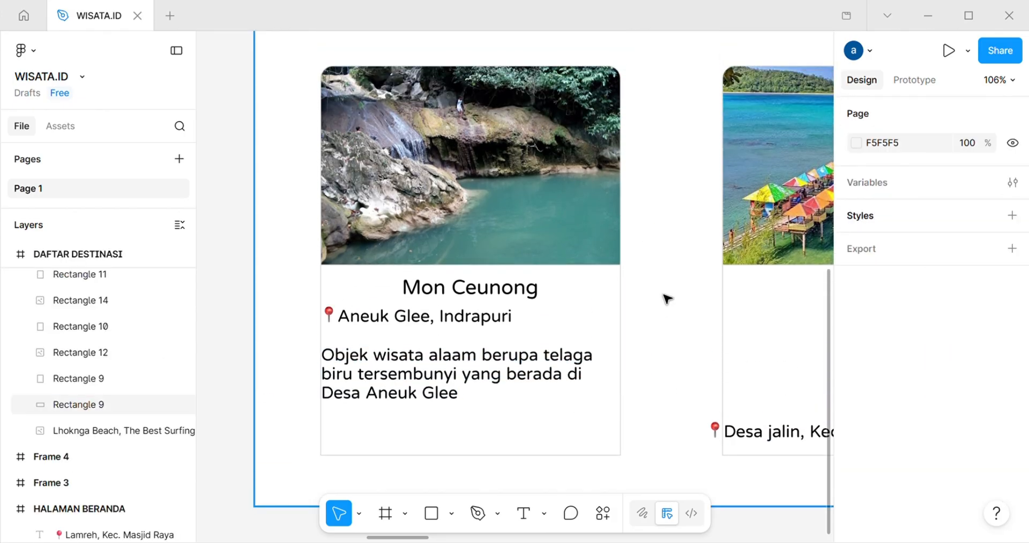
- Shift the description slightly right inside the first card and draw a small button rectangle beneath it
{"action": "left_click", "coordinate": [580, 377]}
{"action": "scroll", "coordinate": [659, 287], "scroll_direction": "up", "scroll_amount": 2}
{"action": "scroll", "coordinate": [659, 288], "scroll_direction": "down", "scroll_amount": 5}
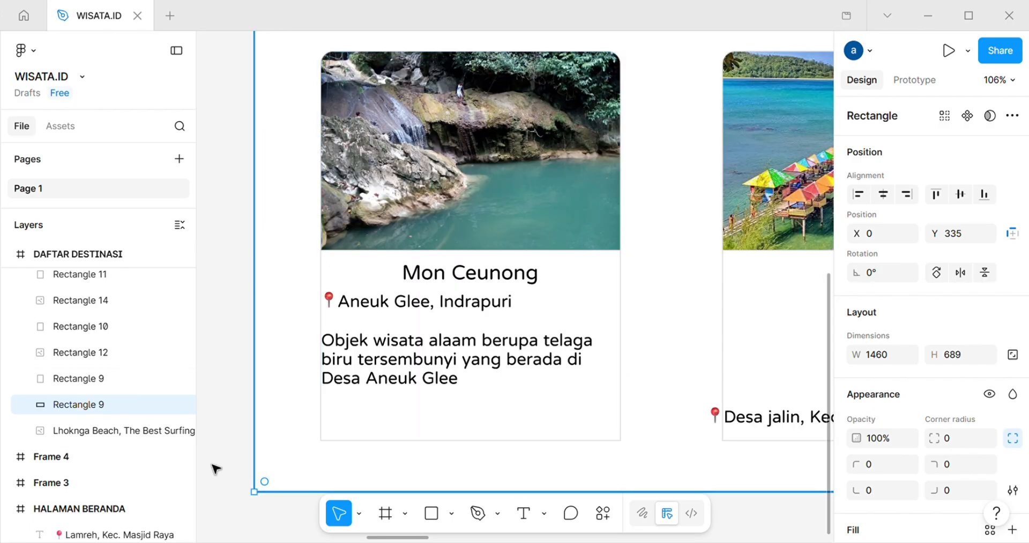
{"action": "left_click", "coordinate": [333, 378]}
{"action": "mouse_move", "coordinate": [322, 375]}
{"action": "left_mouse_down"}
{"action": "mouse_move", "coordinate": [349, 375]}
{"action": "mouse_move", "coordinate": [329, 375]}
{"action": "mouse_move", "coordinate": [375, 443]}
{"action": "mouse_move", "coordinate": [321, 414]}
{"action": "left_mouse_up"}
{"action": "left_click", "coordinate": [666, 338]}
{"action": "mouse_move", "coordinate": [307, 402]}
{"action": "left_mouse_down"}
{"action": "mouse_move", "coordinate": [308, 433]}
{"action": "mouse_move", "coordinate": [298, 433]}
{"action": "mouse_move", "coordinate": [343, 419]}
{"action": "left_mouse_up"}
{"action": "left_click_drag", "start_coordinate": [342, 416], "coordinate": [342, 422]}
{"action": "left_click_drag", "start_coordinate": [352, 426], "coordinate": [406, 421]}
- Add the text "Lihat Detail" over the button rectangle in a box about 130 wide at X 96, Y 920
{"action": "key", "text": "t"}
{"action": "left_click", "coordinate": [375, 424]}
{"action": "left_click", "coordinate": [459, 443]}
{"action": "left_click", "coordinate": [485, 410]}
{"action": "left_click", "coordinate": [426, 414]}
{"action": "left_click", "coordinate": [423, 418]}
{"action": "left_click_drag", "start_coordinate": [433, 421], "coordinate": [448, 423]}
{"action": "left_click", "coordinate": [381, 425]}
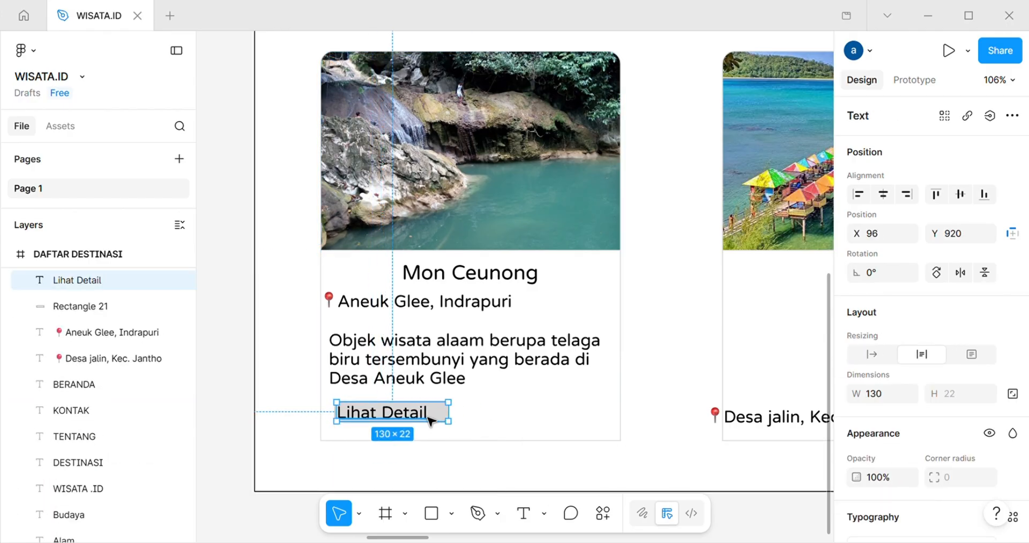
- Centre the "Lihat Detail" text horizontally within its box
{"action": "double_click", "coordinate": [428, 417]}
{"action": "scroll", "coordinate": [979, 324], "scroll_direction": "down", "scroll_amount": 5}
{"action": "left_click", "coordinate": [984, 328]}
{"action": "left_click", "coordinate": [434, 420]}
{"action": "left_click", "coordinate": [882, 407]}
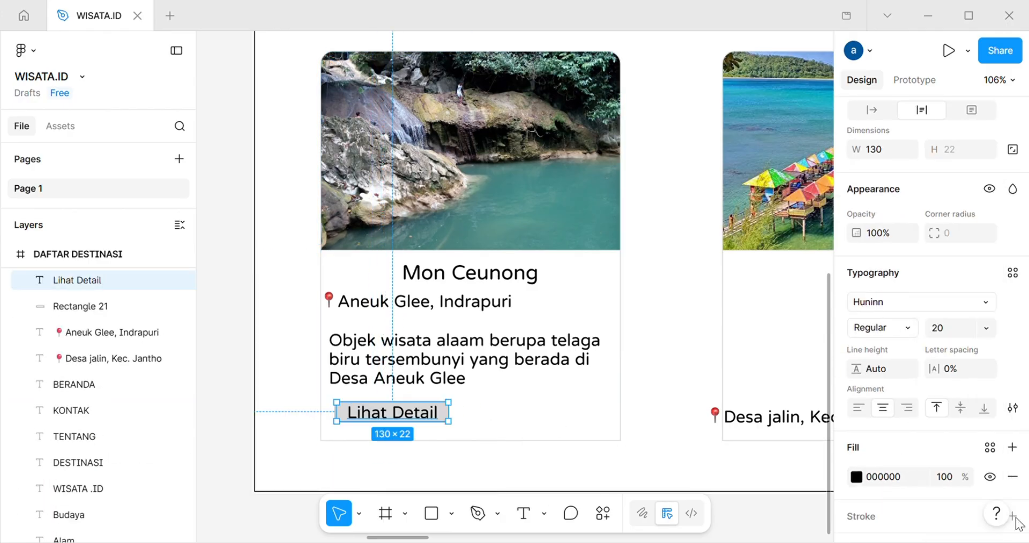
- Fill the rectangle behind "Lihat Detail" with blue and set its corner radius to 20
{"action": "left_click", "coordinate": [445, 422]}
{"action": "left_click", "coordinate": [856, 379]}
{"action": "left_click", "coordinate": [737, 509]}
{"action": "left_click", "coordinate": [950, 260]}
{"action": "type", "text": "20"}
{"action": "left_click", "coordinate": [483, 477]}
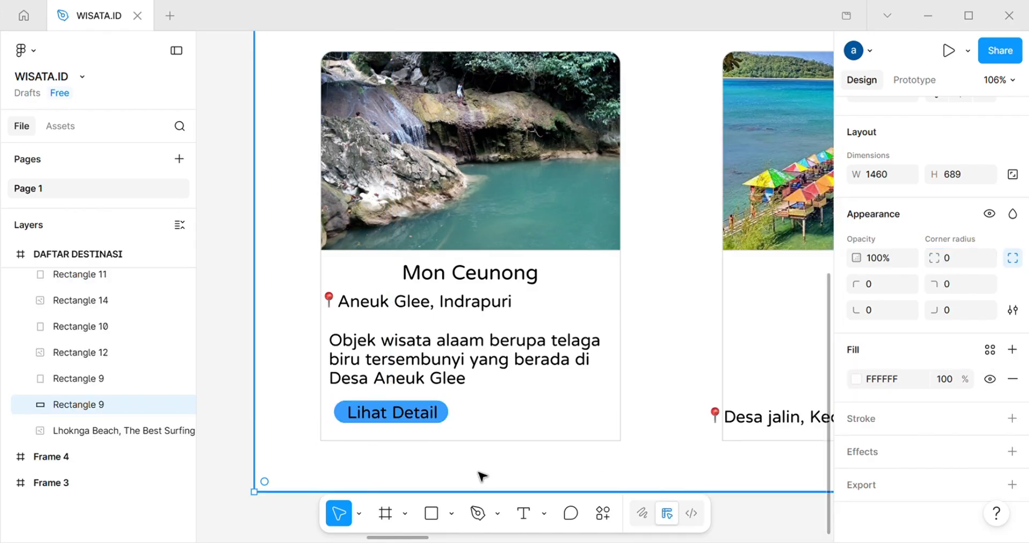
- Copy the "Mon Ceunong" title beneath the second card's image and change it to "Lhok Seudu"
{"action": "scroll", "coordinate": [660, 457], "scroll_direction": "down", "scroll_amount": 1}
{"action": "left_click", "coordinate": [614, 488]}
{"action": "scroll", "coordinate": [614, 489], "scroll_direction": "right", "scroll_amount": 3}
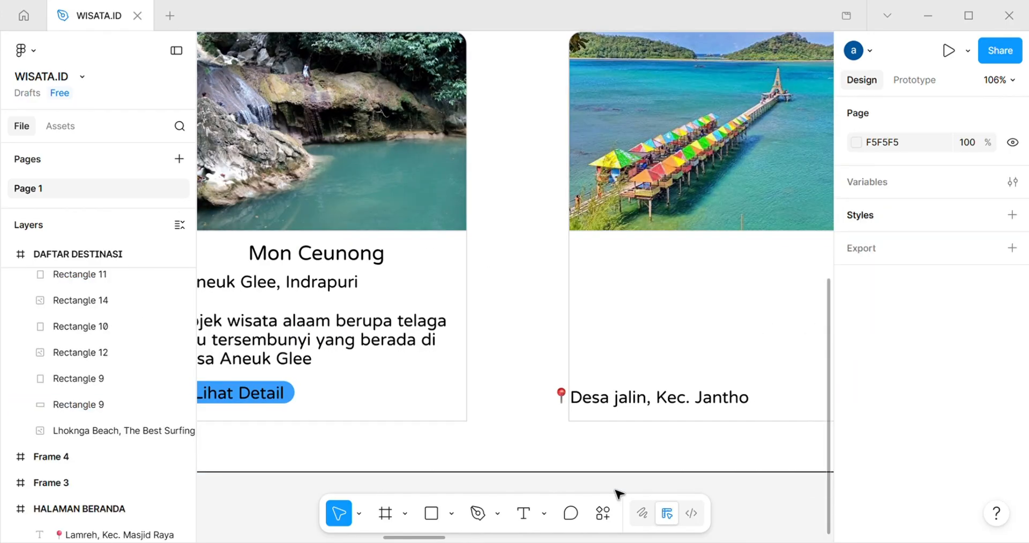
{"action": "scroll", "coordinate": [615, 489], "scroll_direction": "down", "scroll_amount": 5}
{"action": "left_click", "coordinate": [490, 378]}
{"action": "left_click_drag", "start_coordinate": [490, 378], "coordinate": [690, 385], "text": "alt"}
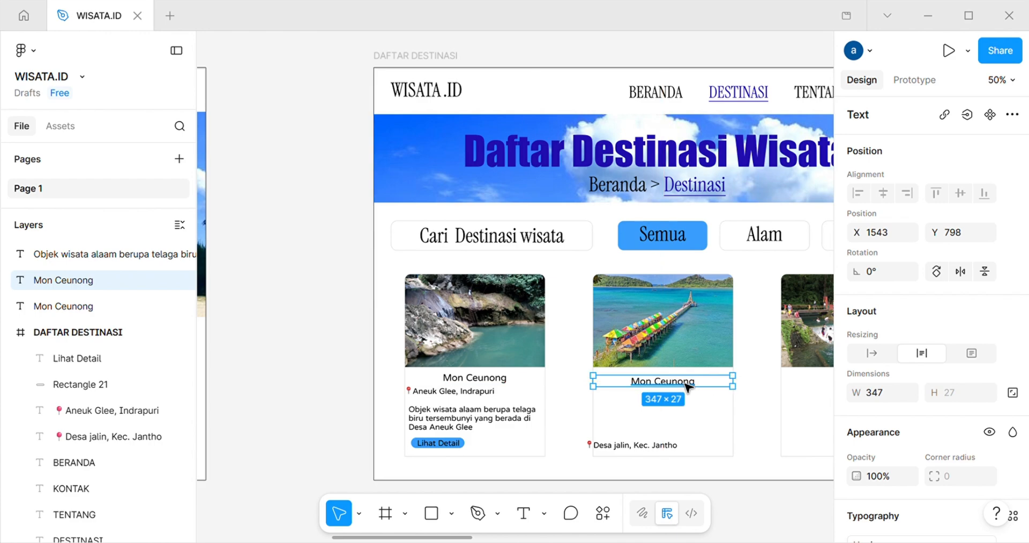
{"action": "double_click", "coordinate": [689, 385]}
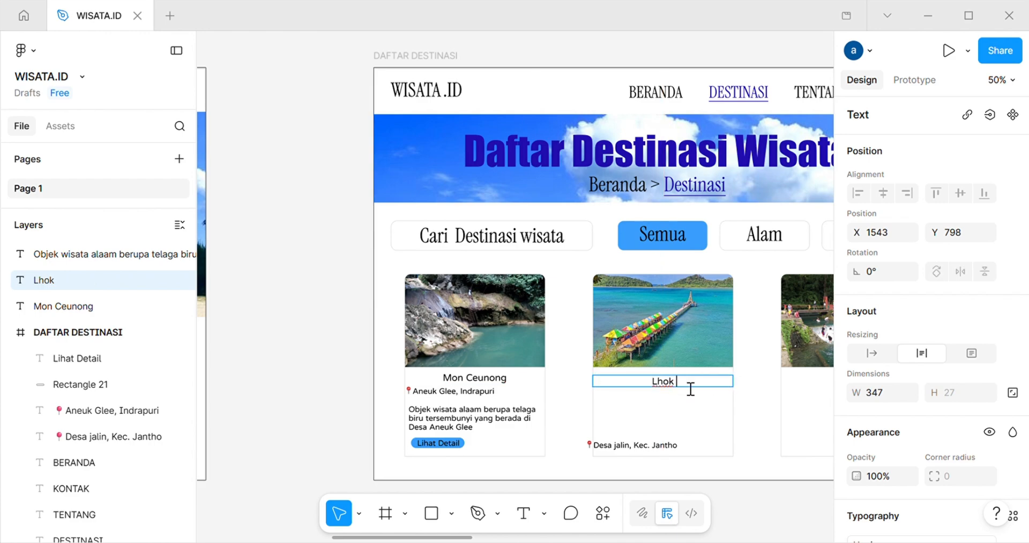
- Copy the "Desa jalin, Kec. Jantho" location beneath the Lhok Seudu title and move the original below the third card
{"action": "left_click_drag", "start_coordinate": [639, 450], "coordinate": [668, 394], "text": "alt"}
{"action": "left_click_drag", "start_coordinate": [681, 384], "coordinate": [700, 393]}
{"action": "scroll", "coordinate": [902, 418], "scroll_direction": "down", "scroll_amount": 3}
{"action": "left_click", "coordinate": [858, 490]}
{"action": "left_click", "coordinate": [576, 407]}
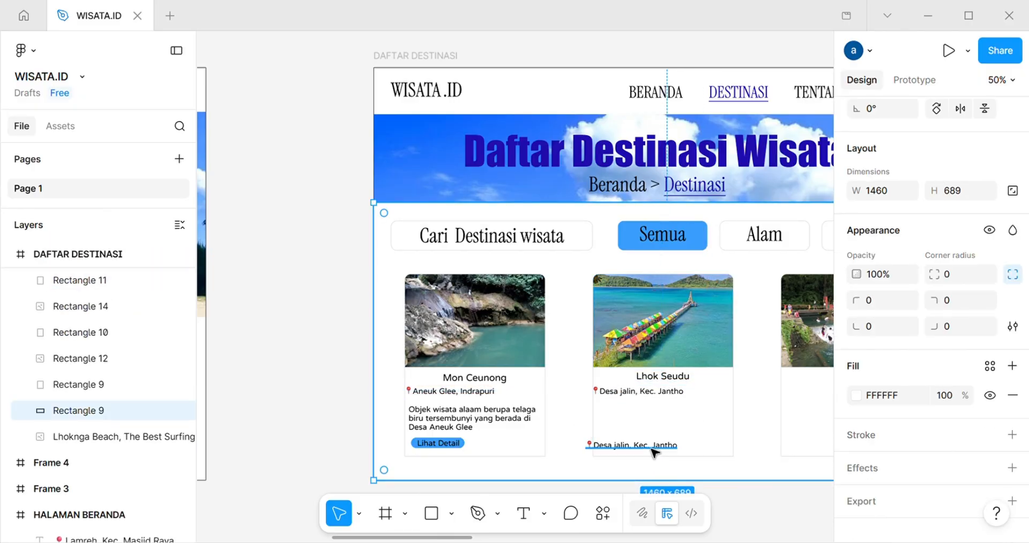
{"action": "left_click_drag", "start_coordinate": [630, 445], "coordinate": [792, 470]}
{"action": "left_click", "coordinate": [784, 519]}
{"action": "scroll", "coordinate": [784, 518], "scroll_direction": "right", "scroll_amount": 3}
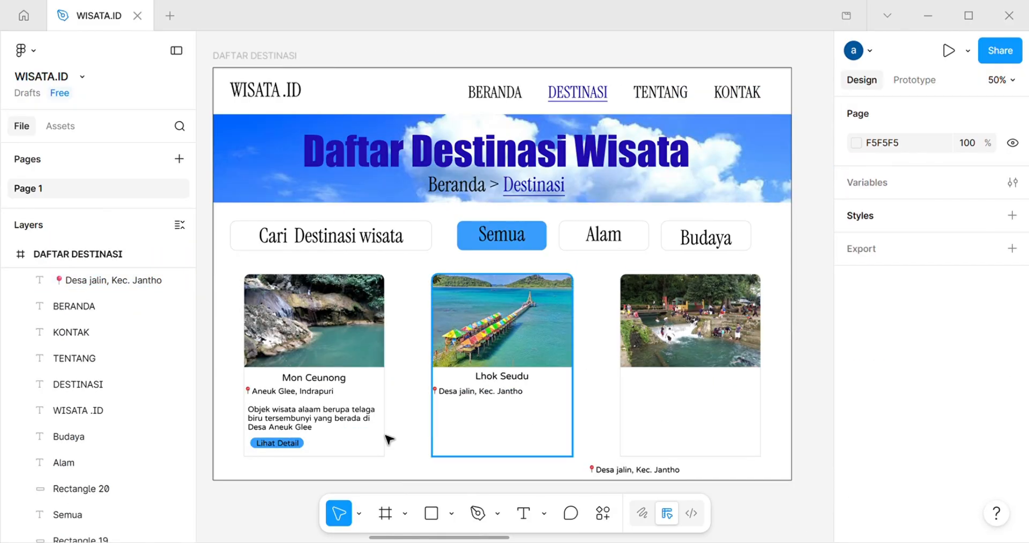
- Copy the description into the Lhok Seudu card, rewriting it as "Objek wisata sebuah kawasan teluk dan destinasi wisata pesisir yang terletak di desa Teupin laye"
{"action": "left_click", "coordinate": [352, 429]}
{"action": "left_click_drag", "start_coordinate": [352, 429], "coordinate": [541, 434], "text": "alt"}
{"action": "double_click", "coordinate": [534, 440]}
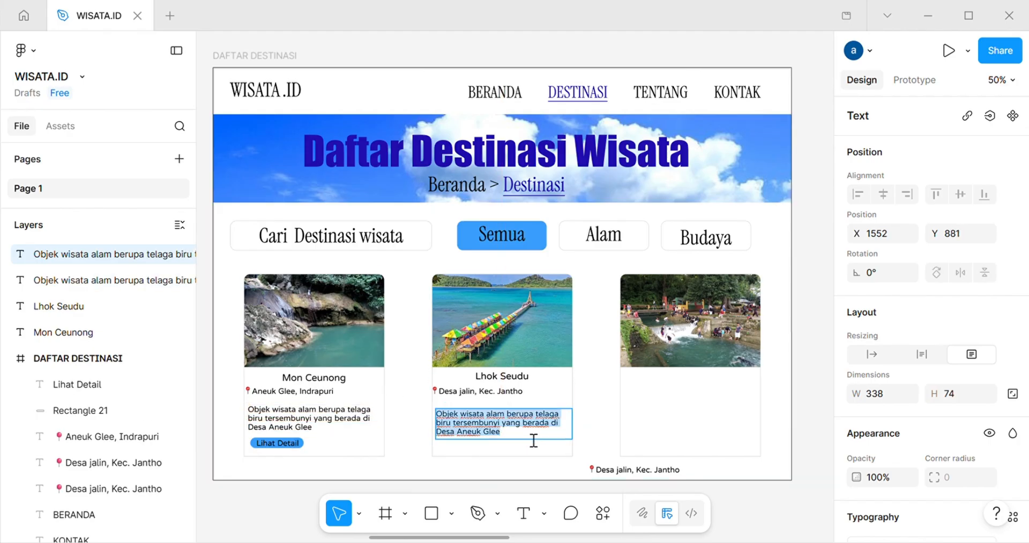
{"action": "type", "text": "Objek wi"}
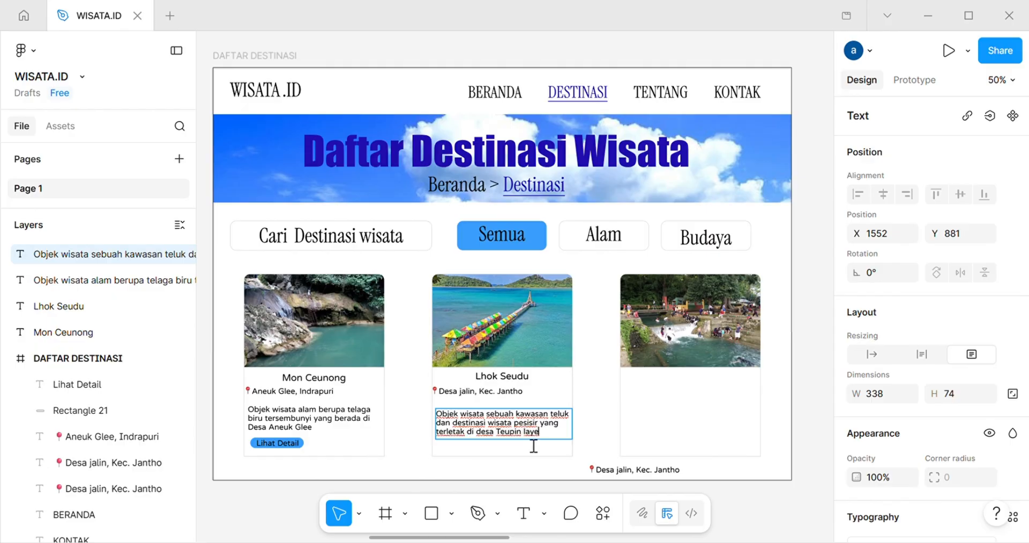
- Change the location in the Lhok Seudu card to "Desa Teupin Layeu, Kec. Leupung"
{"action": "left_click", "coordinate": [445, 393]}
{"action": "type", "text": "Desa"}
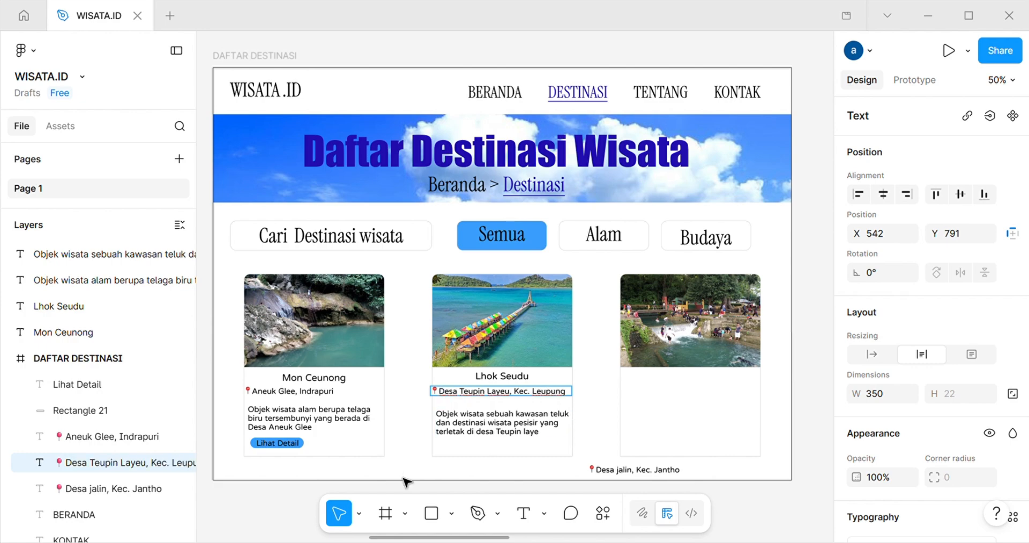
{"action": "left_click", "coordinate": [488, 429]}
- Copy the blue "Lihat Detail" button from the first card to beneath the Lhok Seudu description
{"action": "left_click_drag", "start_coordinate": [280, 444], "coordinate": [477, 449]}
{"action": "left_click", "coordinate": [539, 469]}
{"action": "scroll", "coordinate": [539, 469], "scroll_direction": "up", "scroll_amount": 3}
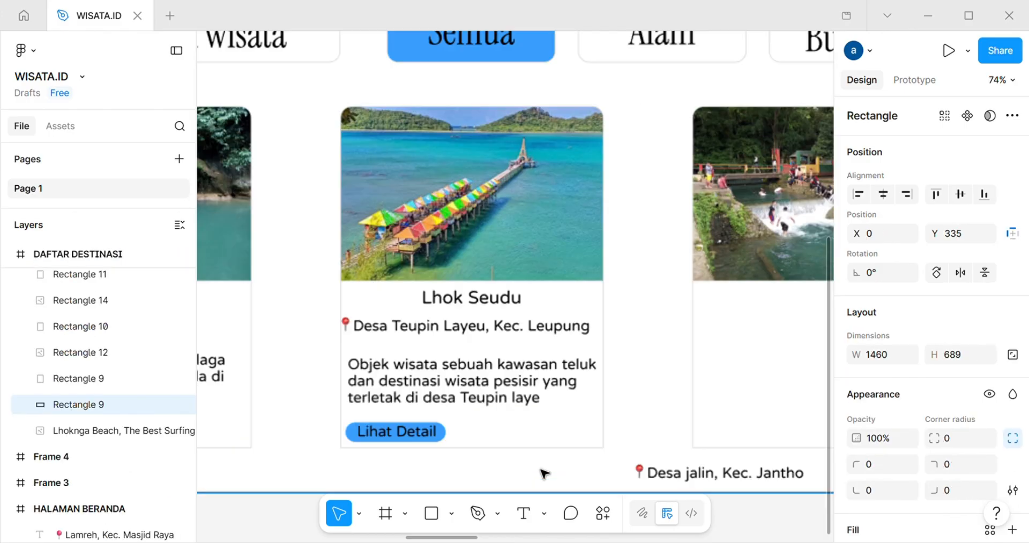
{"action": "scroll", "coordinate": [543, 474], "scroll_direction": "up", "scroll_amount": 1}
{"action": "scroll", "coordinate": [680, 278], "scroll_direction": "down", "scroll_amount": 3}
{"action": "scroll", "coordinate": [680, 278], "scroll_direction": "left", "scroll_amount": 4}
{"action": "scroll", "coordinate": [681, 279], "scroll_direction": "right", "scroll_amount": 2}
{"action": "left_click_drag", "start_coordinate": [685, 206], "coordinate": [684, 204]}
{"action": "mouse_move", "coordinate": [617, 254]}
{"action": "left_mouse_down"}
{"action": "mouse_move", "coordinate": [628, 266]}
{"action": "mouse_move", "coordinate": [598, 247]}
{"action": "mouse_move", "coordinate": [613, 250]}
{"action": "left_mouse_up"}
{"action": "left_click", "coordinate": [637, 375]}
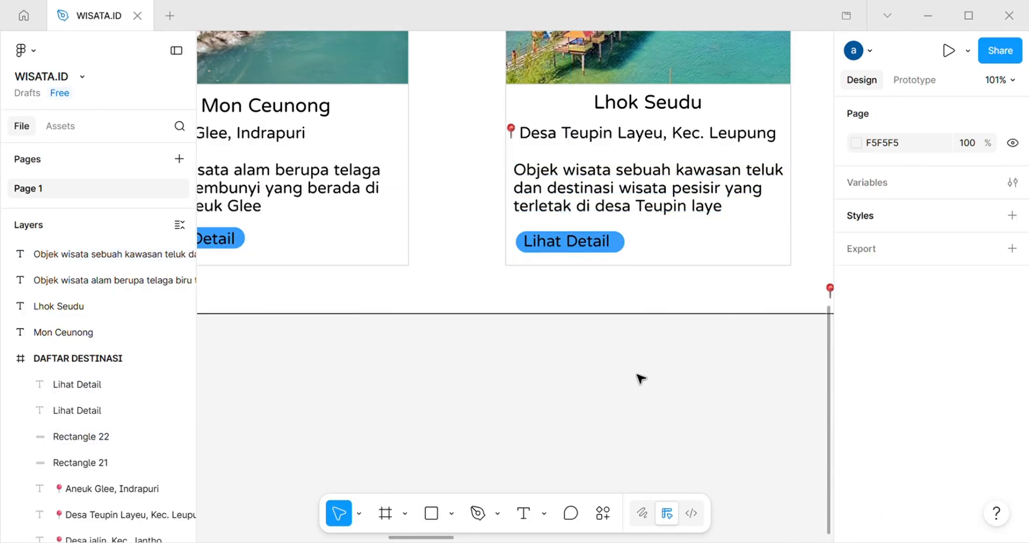
- Move the spare "Desa jalin, Kec. Jantho" text into the third card below its image
{"action": "scroll", "coordinate": [640, 379], "scroll_direction": "down", "scroll_amount": 5}
{"action": "scroll", "coordinate": [691, 386], "scroll_direction": "up", "scroll_amount": 4}
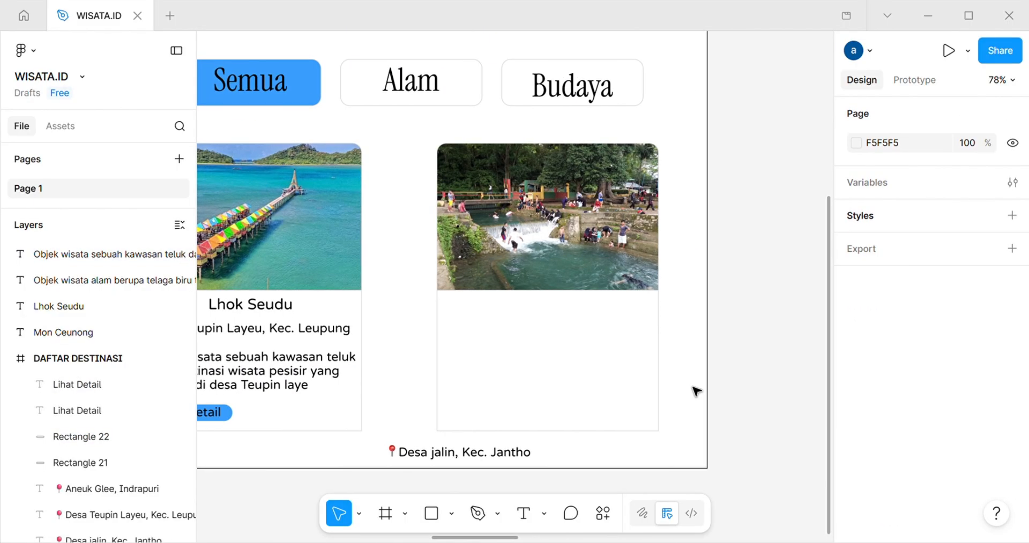
{"action": "scroll", "coordinate": [695, 391], "scroll_direction": "down", "scroll_amount": 3}
{"action": "scroll", "coordinate": [695, 391], "scroll_direction": "left", "scroll_amount": 2}
{"action": "left_click_drag", "start_coordinate": [567, 334], "coordinate": [628, 212]}
{"action": "left_click", "coordinate": [781, 409]}
- Copy the "Lhok Seudu" title beneath the third card's image and change it to "Mata Ie"
{"action": "left_click", "coordinate": [394, 189]}
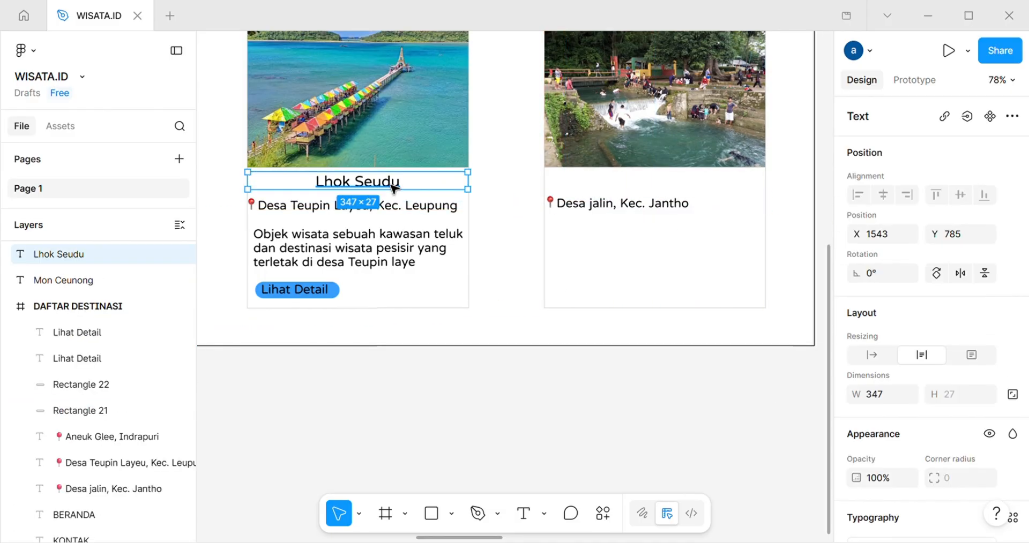
{"action": "key", "text": "ctrl+v"}
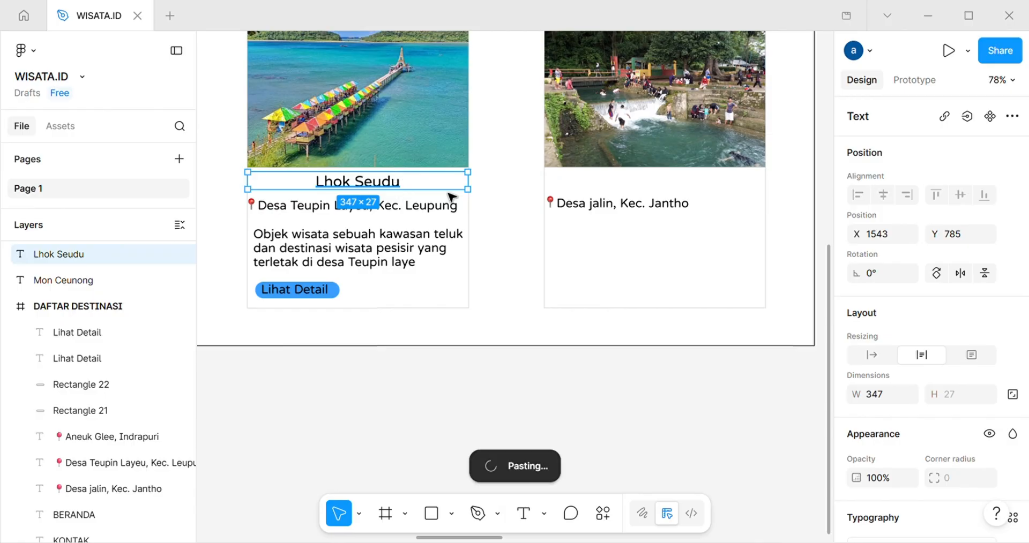
{"action": "left_click_drag", "start_coordinate": [397, 177], "coordinate": [694, 186]}
{"action": "left_click", "coordinate": [694, 186]}
{"action": "double_click", "coordinate": [694, 186]}
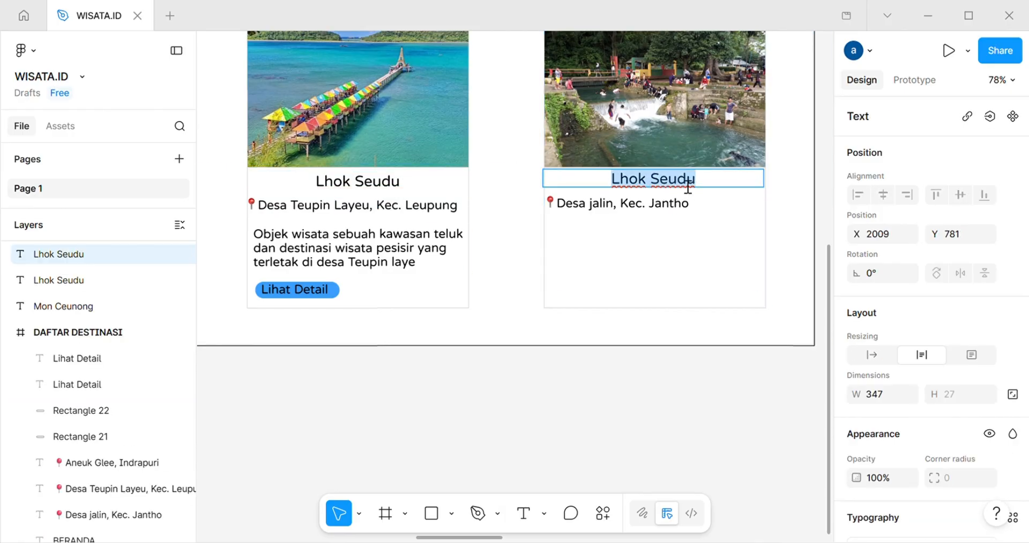
{"action": "type", "text": "Mata Ie"}
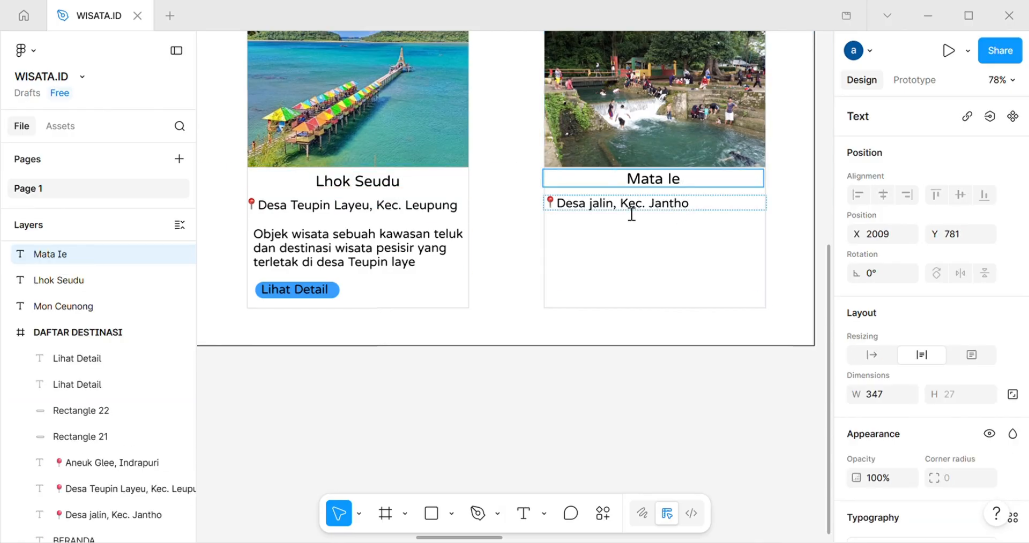
- Change the location in the Mata Ie card to "Desa Geundring, Kec. Darul Imarah"
{"action": "double_click", "coordinate": [598, 206]}
{"action": "key", "text": "BackSpace"}
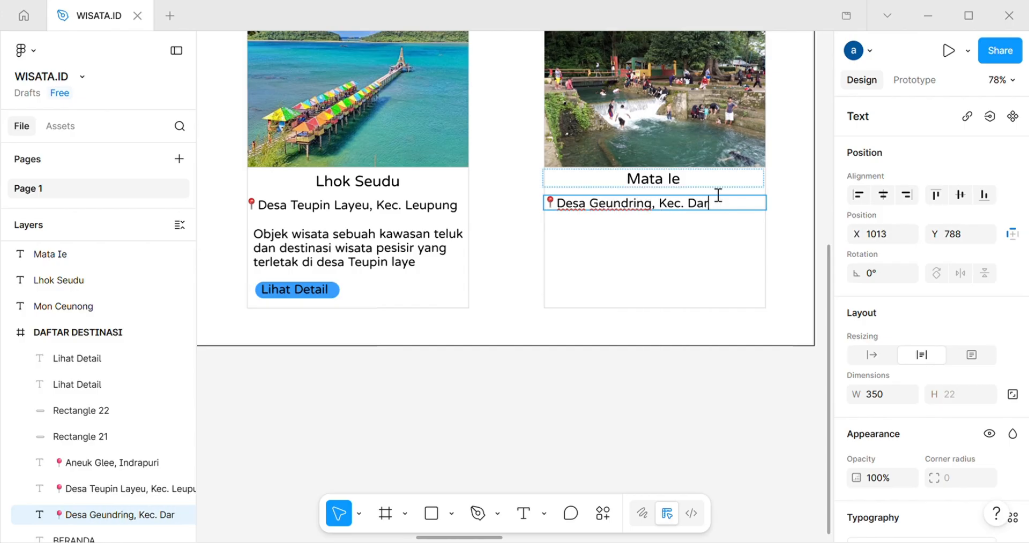
{"action": "left_click", "coordinate": [740, 415]}
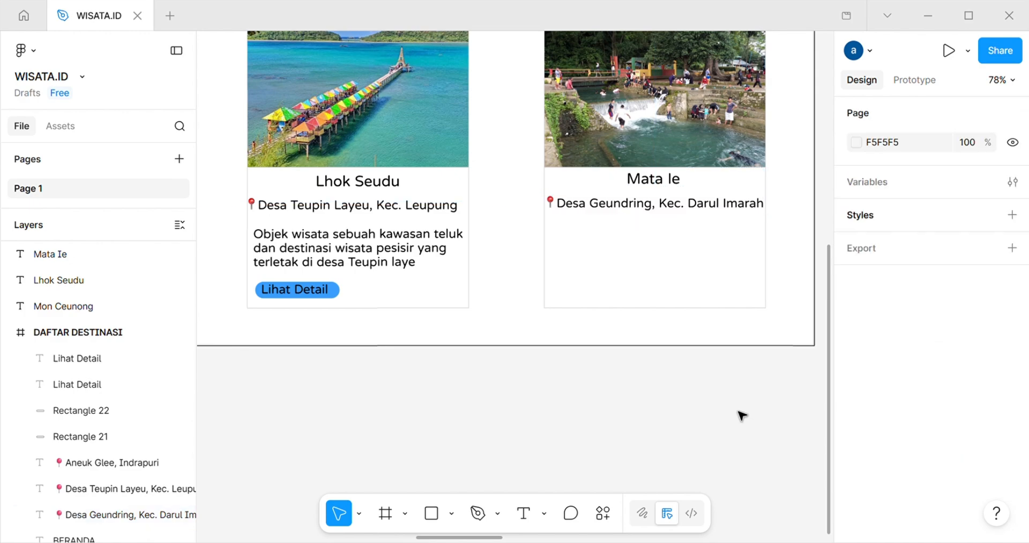
- Copy the description into the Mata Ie card, rewriting it as "Objek wisata pemandian alam populer yang bersumber dari mata air pegunungan di kecamatan Darul imarah"
{"action": "left_click_drag", "start_coordinate": [335, 252], "coordinate": [724, 273]}
{"action": "double_click", "coordinate": [641, 244]}
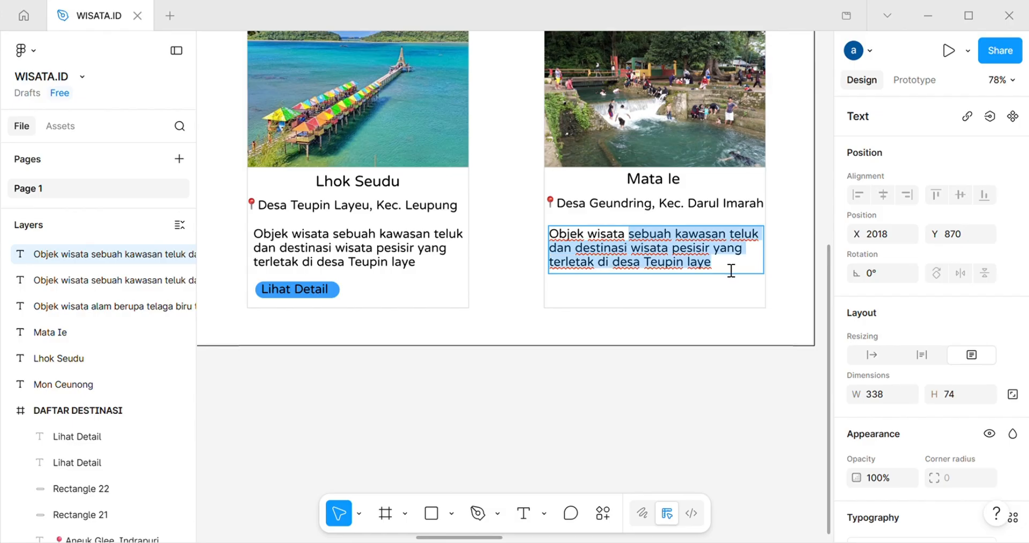
{"action": "type", "text": "pem"}
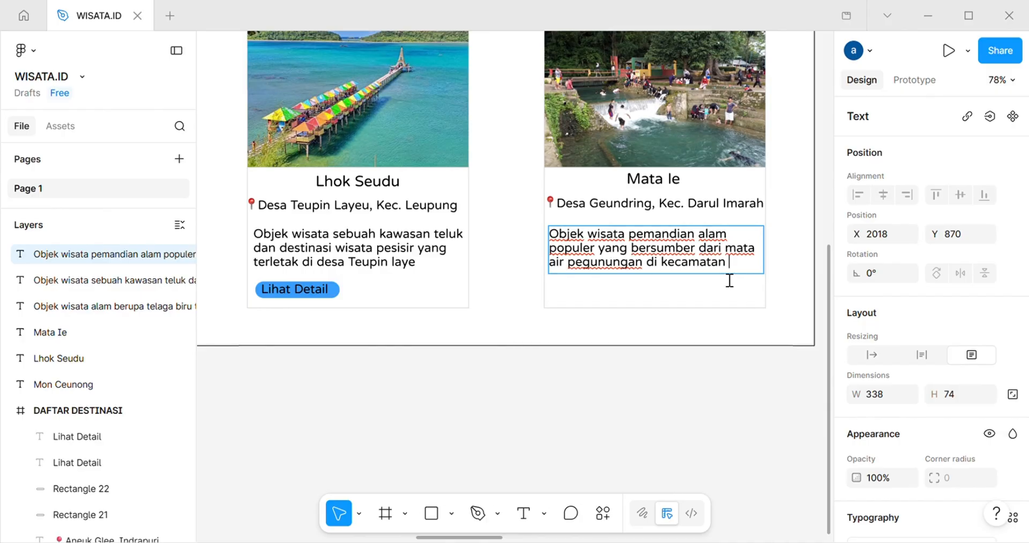
- Shorten "kecamatan" to "Kec" in the Mata Ie description
{"action": "left_click", "coordinate": [729, 268]}
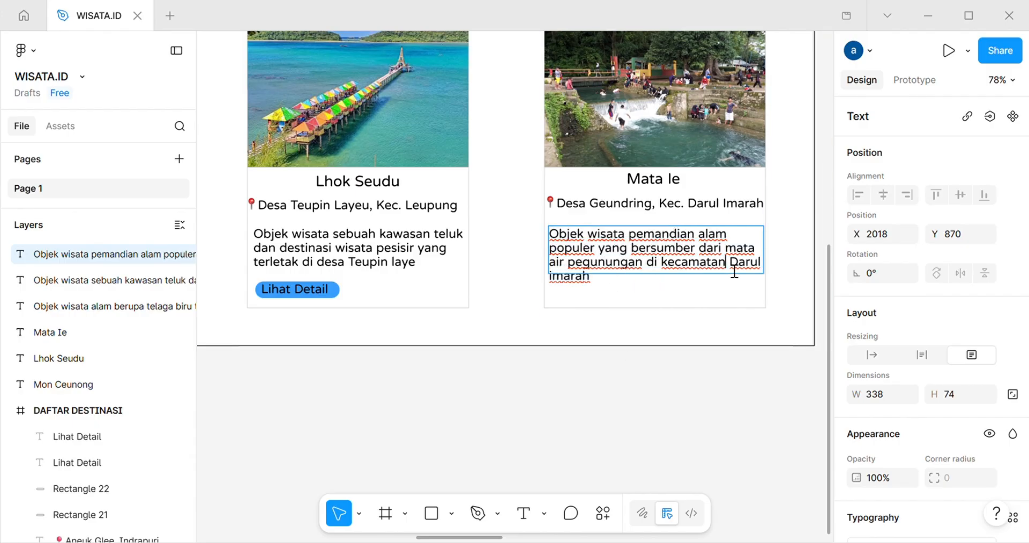
{"action": "key", "text": "BackSpace"}
{"action": "key", "text": "BackSpace"}
{"action": "key", "text": "BackSpace"}
{"action": "key", "text": "BackSpace"}
{"action": "key", "text": "BackSpace"}
{"action": "key", "text": "BackSpace"}
{"action": "key", "text": "BackSpace"}
{"action": "key", "text": "BackSpace"}
{"action": "left_click", "coordinate": [352, 304]}
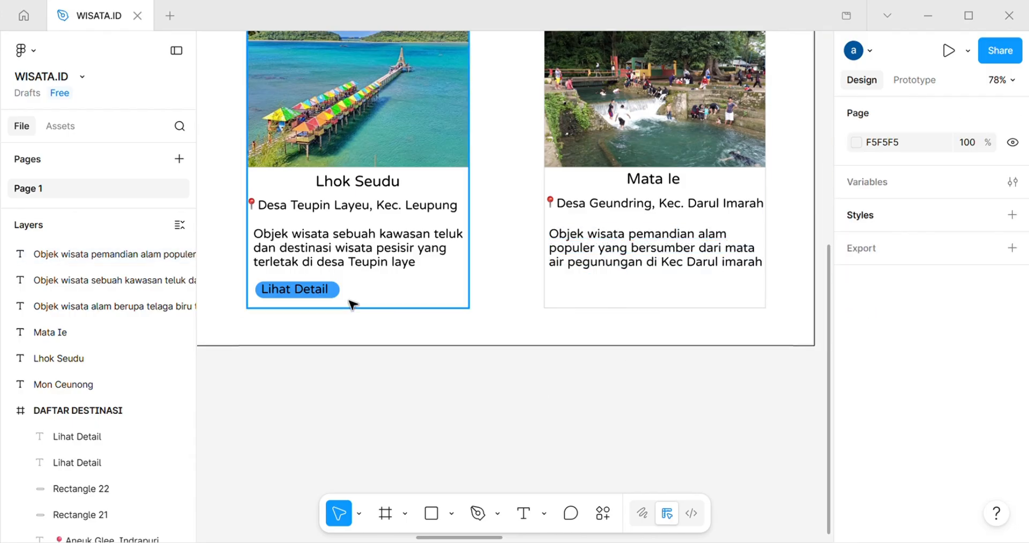
- Duplicate the blue button rectangle from the Lhok Seudu card to beneath the Mata Ie description
{"action": "left_click", "coordinate": [298, 290]}
{"action": "key", "text": "ctrl+d"}
{"action": "left_click_drag", "start_coordinate": [297, 289], "coordinate": [595, 290]}
{"action": "double_click", "coordinate": [327, 290]}
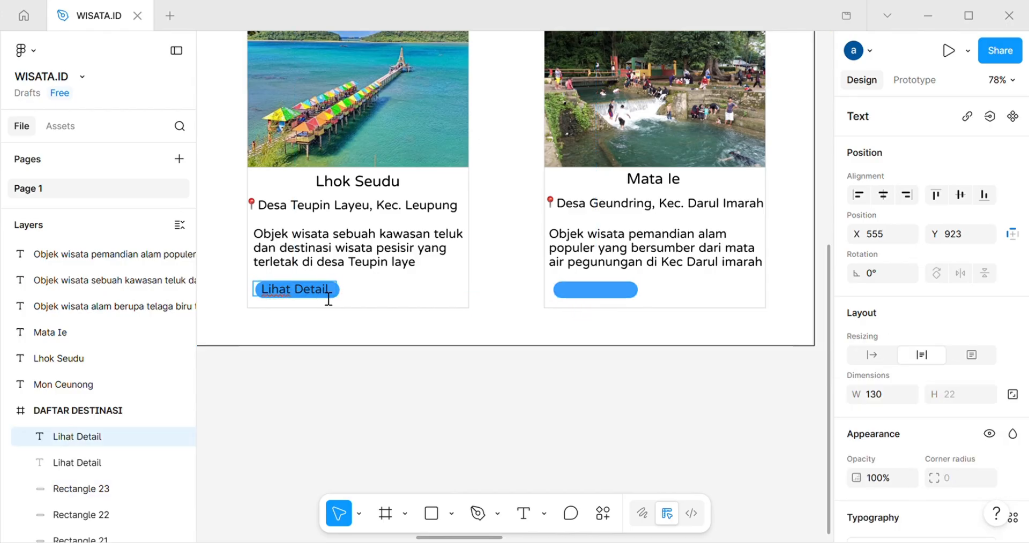
{"action": "type", "text": "Lihat Detail"}
{"action": "key", "text": "ctrl+z"}
{"action": "left_click", "coordinate": [391, 298]}
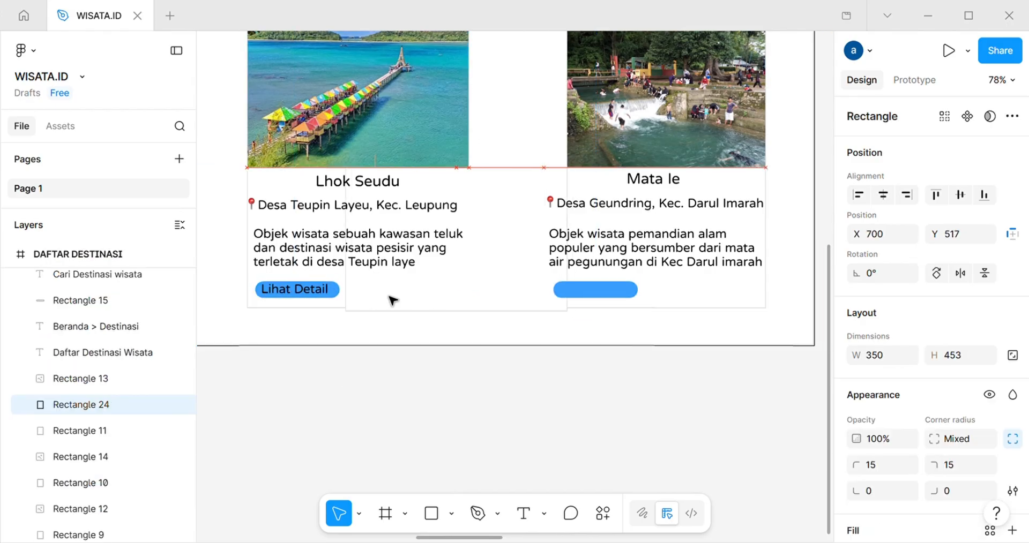
{"action": "key", "text": "Escape"}
- Duplicate the "Lihat Detail" text and place it over the blue button rectangle in the Mata Ie card
{"action": "left_click", "coordinate": [296, 295]}
{"action": "key", "text": "ctrl+d"}
{"action": "left_click_drag", "start_coordinate": [296, 295], "coordinate": [603, 296]}
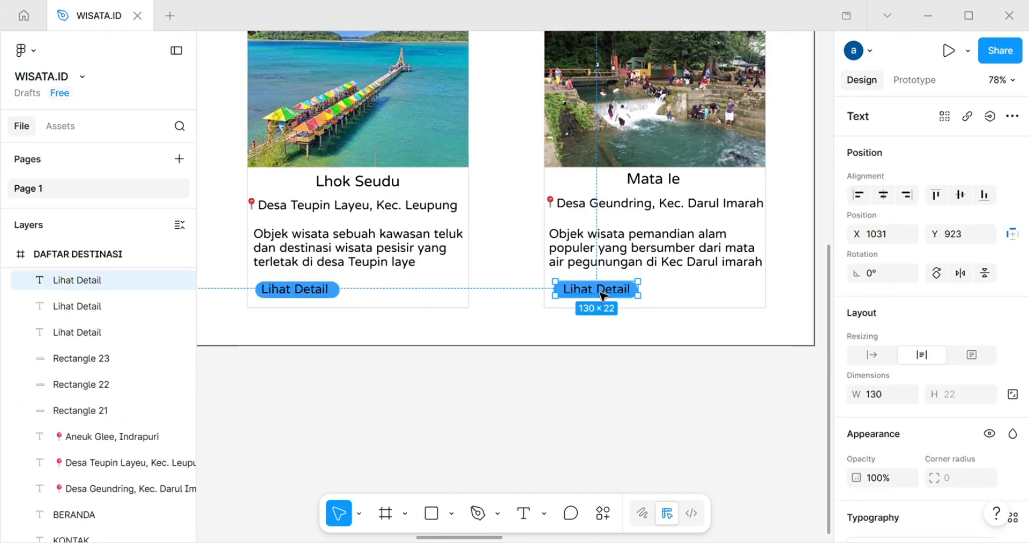
{"action": "left_click", "coordinate": [632, 391]}
- Rename Frame 3 as "Detail informasi wisata"
{"action": "scroll", "coordinate": [632, 391], "scroll_direction": "down", "scroll_amount": 5}
{"action": "scroll", "coordinate": [634, 391], "scroll_direction": "right", "scroll_amount": 8}
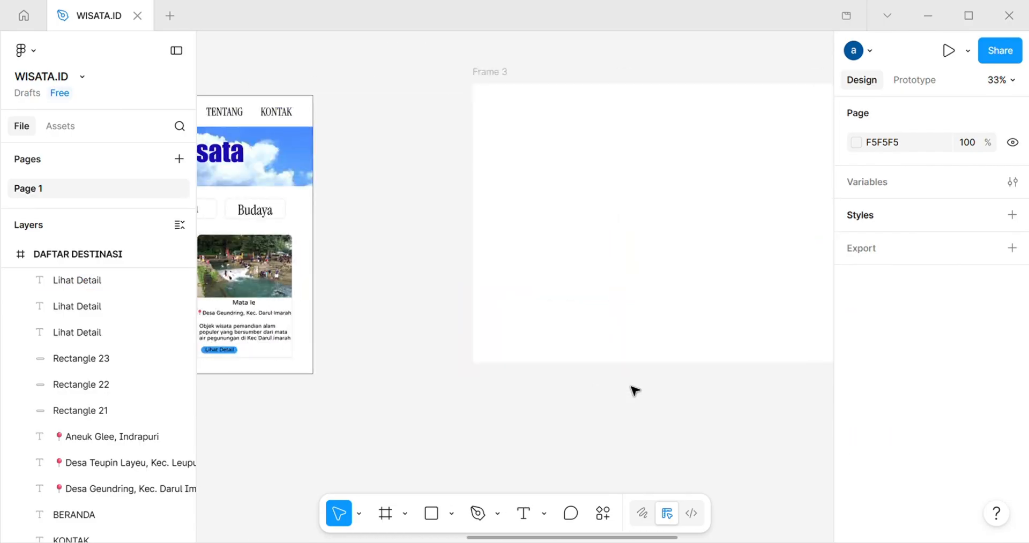
{"action": "left_click", "coordinate": [345, 71]}
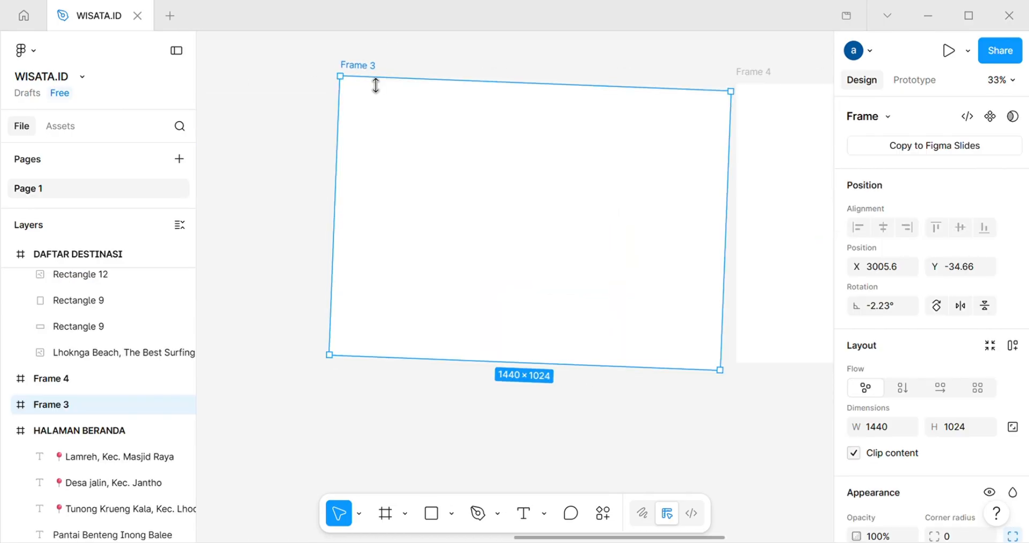
{"action": "double_click", "coordinate": [348, 72]}
{"action": "type", "text": "Detail"}
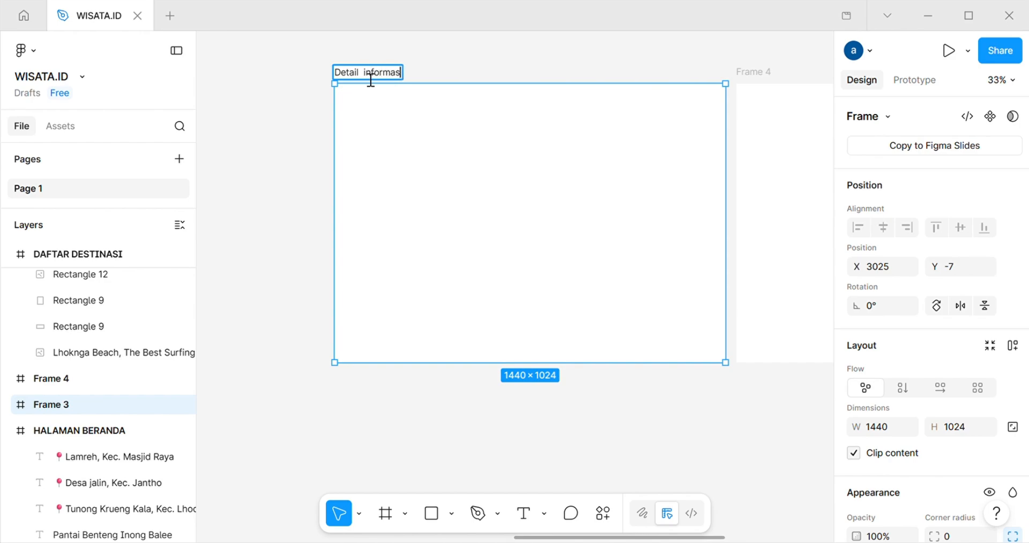
{"action": "type", "text": "  informasi wisata"}
{"action": "left_click", "coordinate": [735, 382]}
{"action": "scroll", "coordinate": [736, 382], "scroll_direction": "up", "scroll_amount": 1}
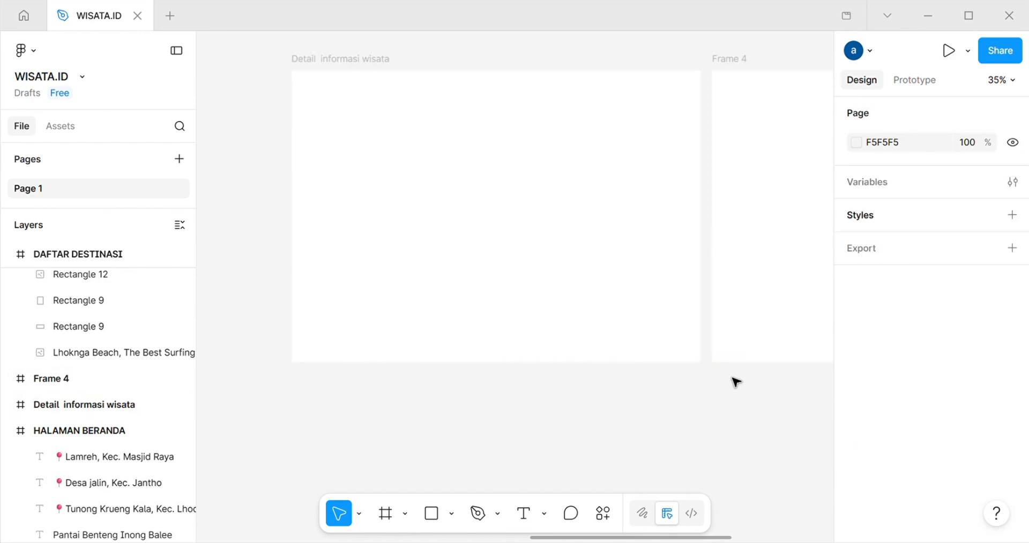
- Move the Detail informasi wisata frame closer to the DAFTAR DESTINASI frame, level with it
{"action": "scroll", "coordinate": [459, 276], "scroll_direction": "down", "scroll_amount": 1}
{"action": "scroll", "coordinate": [459, 275], "scroll_direction": "left", "scroll_amount": 5}
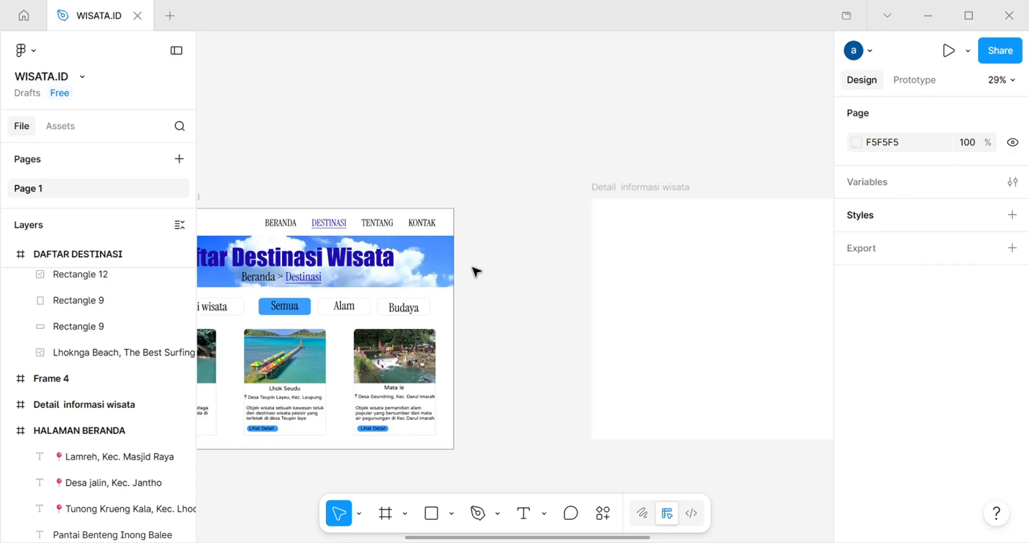
{"action": "scroll", "coordinate": [475, 272], "scroll_direction": "down", "scroll_amount": 2}
{"action": "left_click_drag", "start_coordinate": [567, 296], "coordinate": [490, 299]}
- Copy the BERANDA, TENTANG and KONTAK navigation texts into the header area of the Detail informasi wisata frame
{"action": "left_click", "coordinate": [260, 234]}
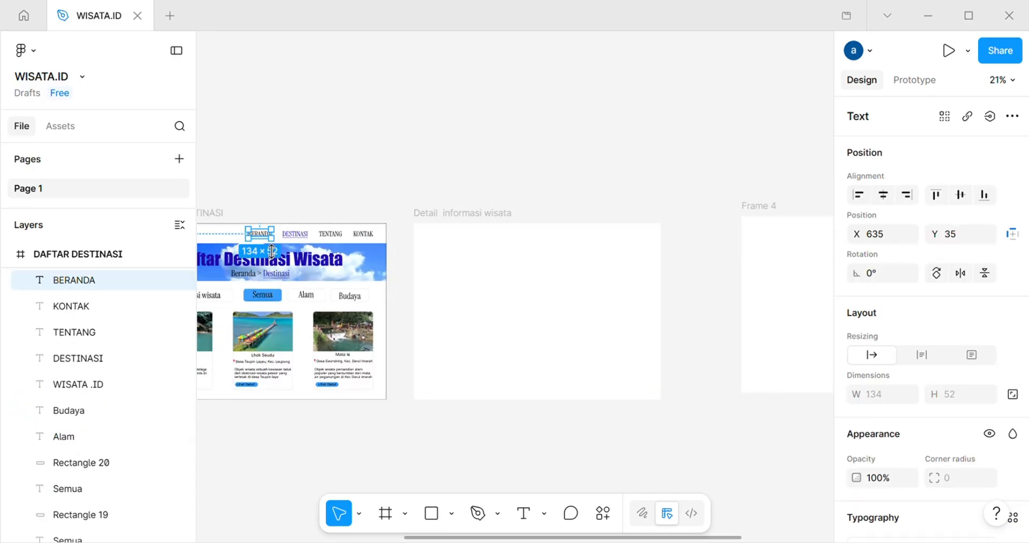
{"action": "left_click_drag", "start_coordinate": [261, 234], "coordinate": [543, 239]}
{"action": "left_click", "coordinate": [363, 236]}
{"action": "left_click_drag", "start_coordinate": [362, 235], "coordinate": [604, 242]}
{"action": "left_click", "coordinate": [402, 236]}
- Paste the underlined DESTINASI text into the Detail informasi wisata frame and undo the surplus DESTINASI changes
{"action": "left_click", "coordinate": [296, 234]}
{"action": "key", "text": "ctrl+c"}
{"action": "key", "text": "ctrl+v"}
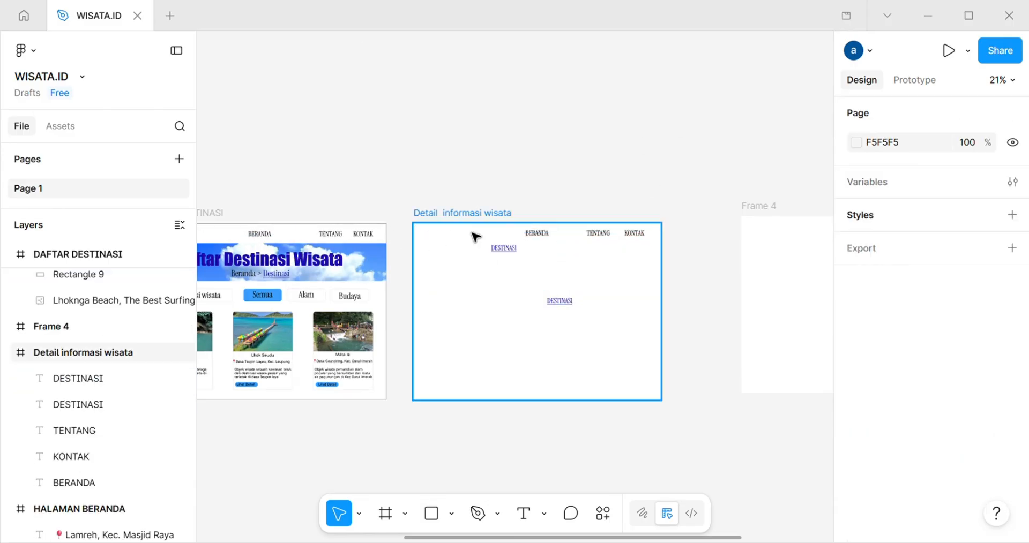
{"action": "key", "text": "ctrl+z"}
{"action": "key", "text": "ctrl+z"}
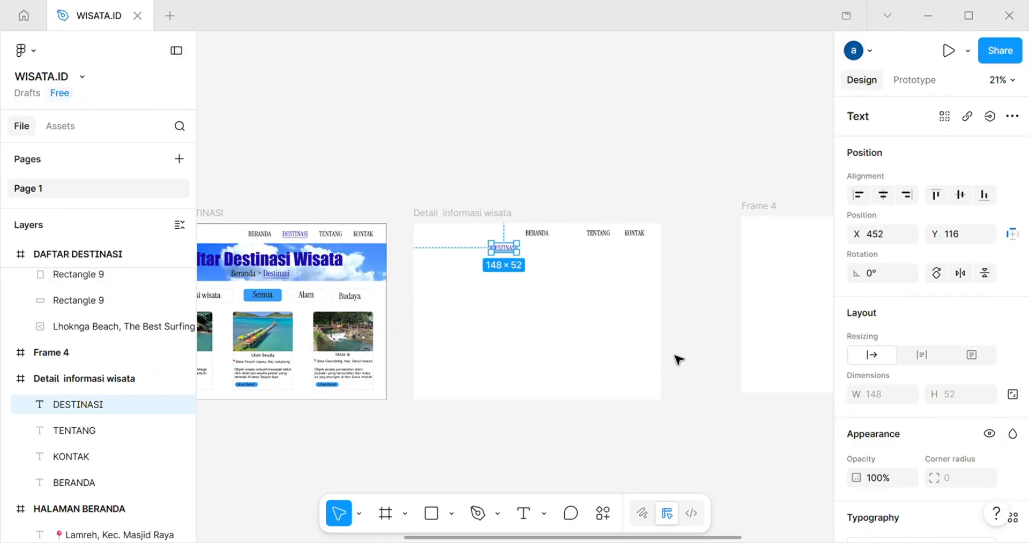
- Place DESTINASI between BERANDA and TENTANG in the detail frame's navigation row, shifting BERANDA slightly left
{"action": "left_click", "coordinate": [678, 359]}
{"action": "left_click", "coordinate": [506, 248]}
{"action": "left_click_drag", "start_coordinate": [537, 233], "coordinate": [526, 234]}
{"action": "left_click_drag", "start_coordinate": [503, 251], "coordinate": [603, 236]}
{"action": "left_click_drag", "start_coordinate": [529, 236], "coordinate": [527, 234]}
{"action": "left_click", "coordinate": [696, 257]}
- Copy the "WISATA .ID" text into the detail frame's header and duplicate the frame with its navigation
{"action": "scroll", "coordinate": [667, 246], "scroll_direction": "left", "scroll_amount": 5}
{"action": "scroll", "coordinate": [666, 246], "scroll_direction": "right", "scroll_amount": 1}
{"action": "left_click_drag", "start_coordinate": [395, 237], "coordinate": [669, 234], "text": "alt"}
{"action": "left_click", "coordinate": [679, 205]}
{"action": "scroll", "coordinate": [679, 207], "scroll_direction": "right", "scroll_amount": 4}
{"action": "scroll", "coordinate": [761, 145], "scroll_direction": "left", "scroll_amount": 2}
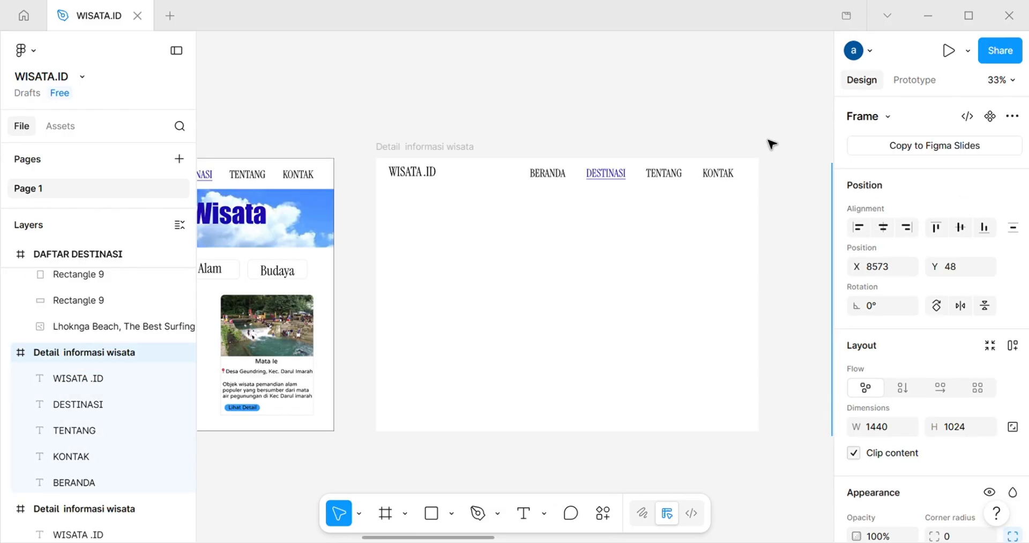
- Place the Le Suum image at 799 × 556 with corner radius 25 below the detail frame's header, near its left edge
{"action": "scroll", "coordinate": [485, 299], "scroll_direction": "left", "scroll_amount": 1}
{"action": "scroll", "coordinate": [484, 299], "scroll_direction": "right", "scroll_amount": 1}
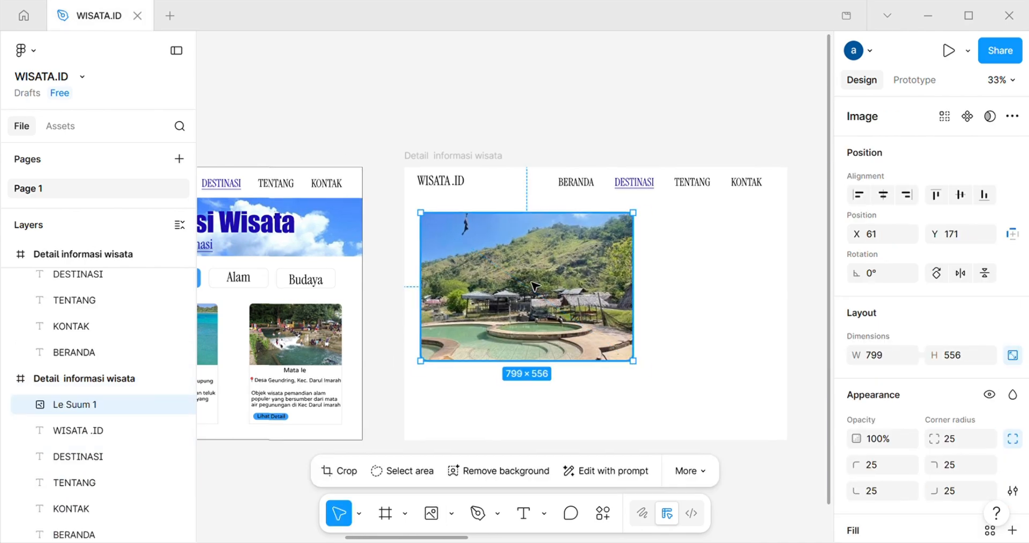
{"action": "left_click_drag", "start_coordinate": [533, 287], "coordinate": [525, 287]}
{"action": "left_click", "coordinate": [635, 288]}
- Add the title text "WISATA PEMANDIAN IE SUUM" beside the upper part of the pool image
{"action": "left_click", "coordinate": [523, 513]}
{"action": "left_click", "coordinate": [662, 238]}
{"action": "type", "text": "WISATA PEMANDIAN IE SUUM"}
{"action": "left_click_drag", "start_coordinate": [733, 240], "coordinate": [704, 227]}
{"action": "scroll", "coordinate": [931, 375], "scroll_direction": "down", "scroll_amount": 3}
{"action": "left_click", "coordinate": [884, 302]}
- Add the location line "Desa Ie Suum, Kec. Masjid Raya" under the title by pasting an existing location text and editing it
{"action": "left_click", "coordinate": [755, 229]}
{"action": "key", "text": "ctrl+v"}
{"action": "left_click_drag", "start_coordinate": [702, 269], "coordinate": [675, 256]}
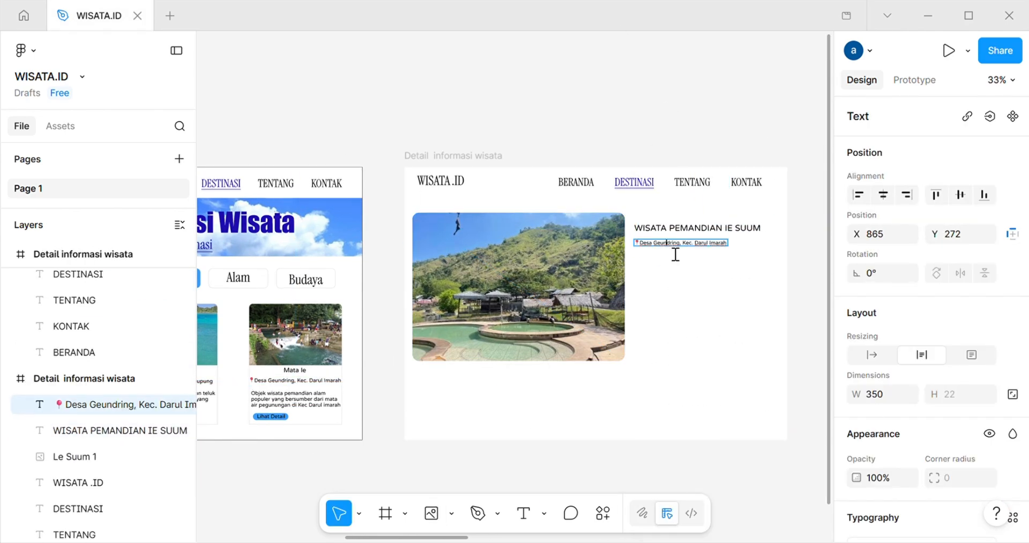
{"action": "type", "text": "Kec. Masjid Raya"}
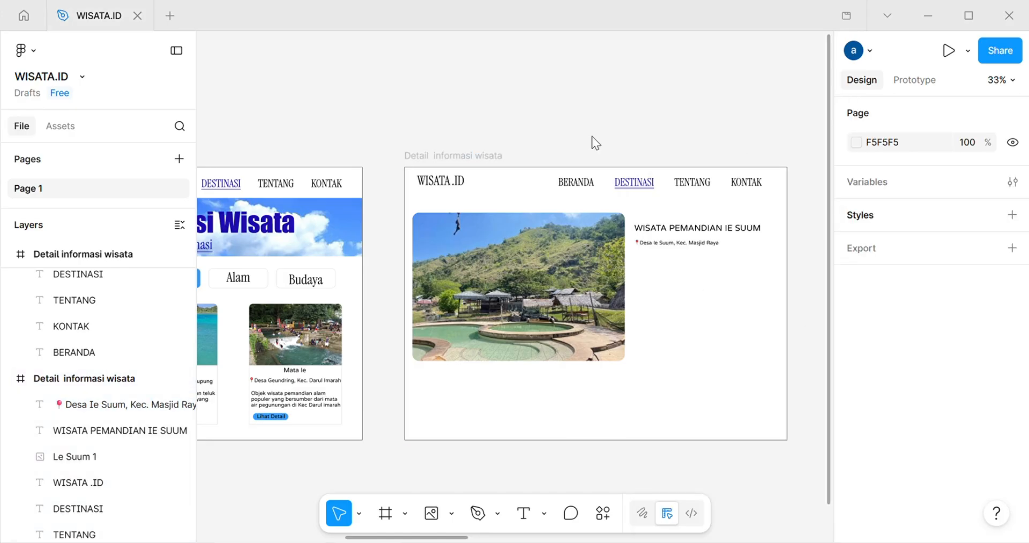
- Add a "Fasilitas" heading at font size 40 below the description paragraph beside the pool image
{"action": "left_click", "coordinate": [524, 513]}
{"action": "left_click", "coordinate": [650, 331]}
{"action": "type", "text": "fasilitas"}
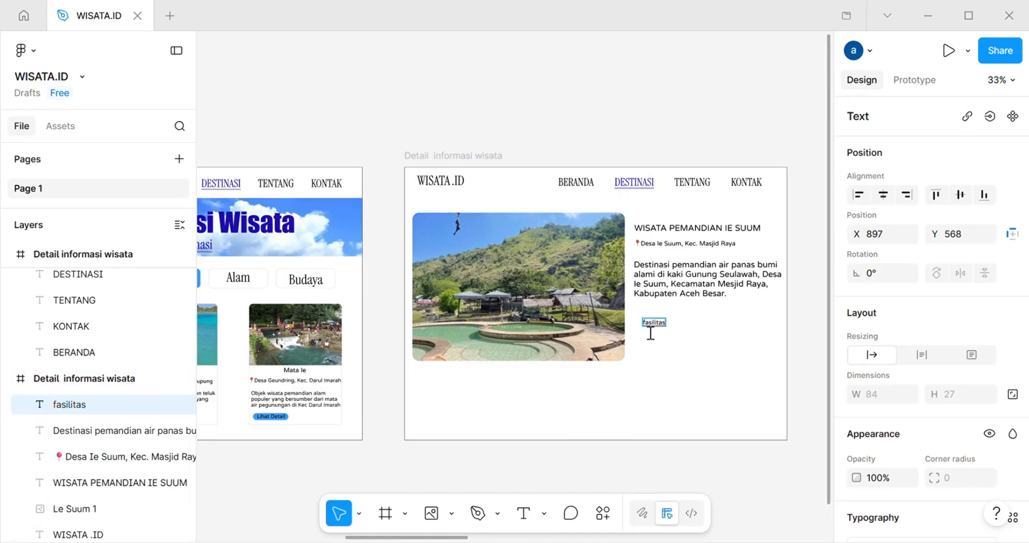
{"action": "scroll", "coordinate": [656, 335], "scroll_direction": "up", "scroll_amount": 5}
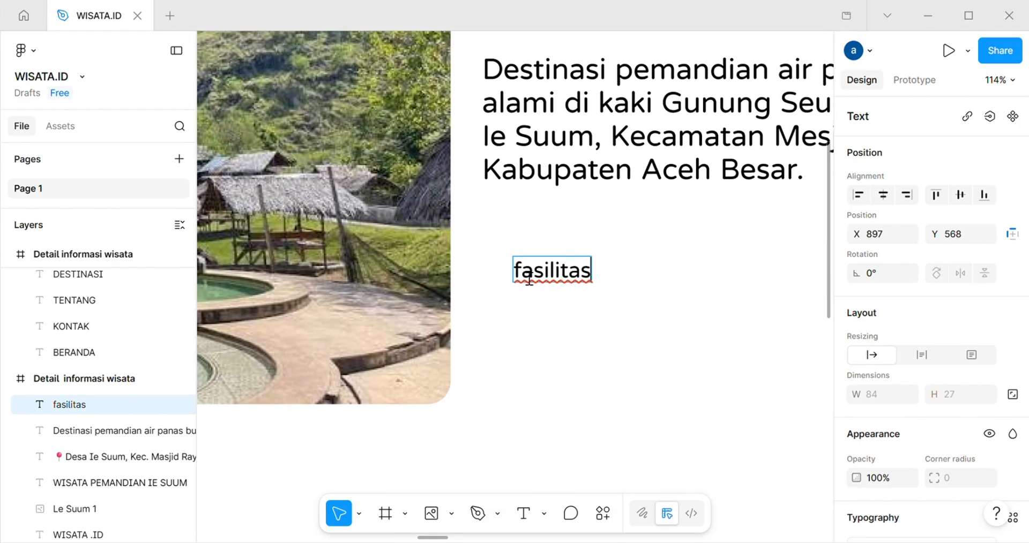
{"action": "double_click", "coordinate": [526, 277]}
{"action": "scroll", "coordinate": [931, 364], "scroll_direction": "down", "scroll_amount": 4}
{"action": "left_click", "coordinate": [985, 328]}
{"action": "left_click", "coordinate": [949, 386]}
{"action": "left_click_drag", "start_coordinate": [514, 278], "coordinate": [523, 279]}
{"action": "type", "text": "F"}
{"action": "key", "text": "Escape"}
{"action": "left_click_drag", "start_coordinate": [608, 292], "coordinate": [578, 248]}
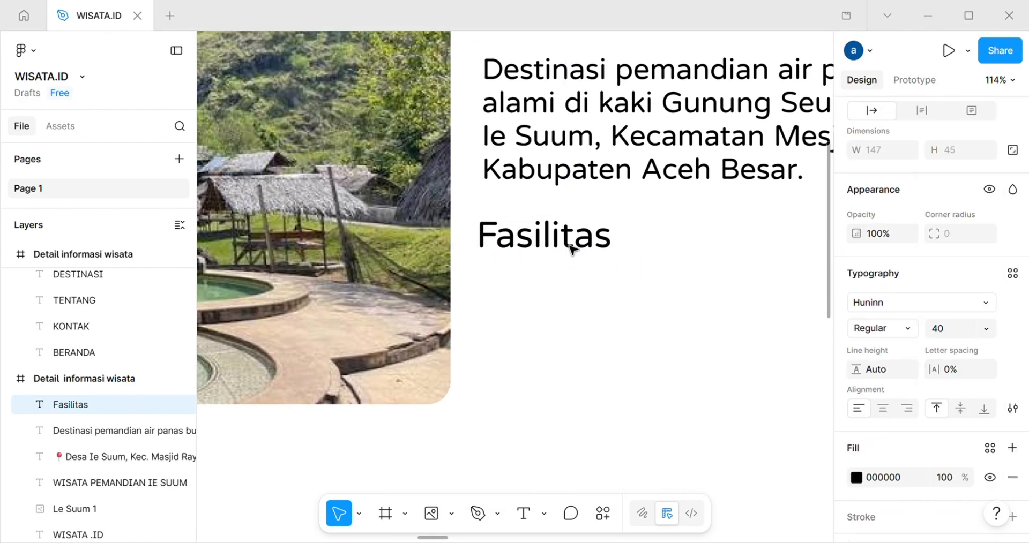
- Colour the Fasilitas heading dark blue
{"action": "scroll", "coordinate": [578, 248], "scroll_direction": "down", "scroll_amount": 1}
{"action": "double_click", "coordinate": [606, 199]}
{"action": "scroll", "coordinate": [919, 349], "scroll_direction": "down", "scroll_amount": 2}
{"action": "left_click", "coordinate": [856, 396]}
{"action": "left_click", "coordinate": [719, 510]}
- Paste the list of facilities as a text block below the Fasilitas heading and set its font size to 24
{"action": "left_click", "coordinate": [523, 513]}
{"action": "left_click", "coordinate": [528, 294]}
{"action": "left_click", "coordinate": [532, 294]}
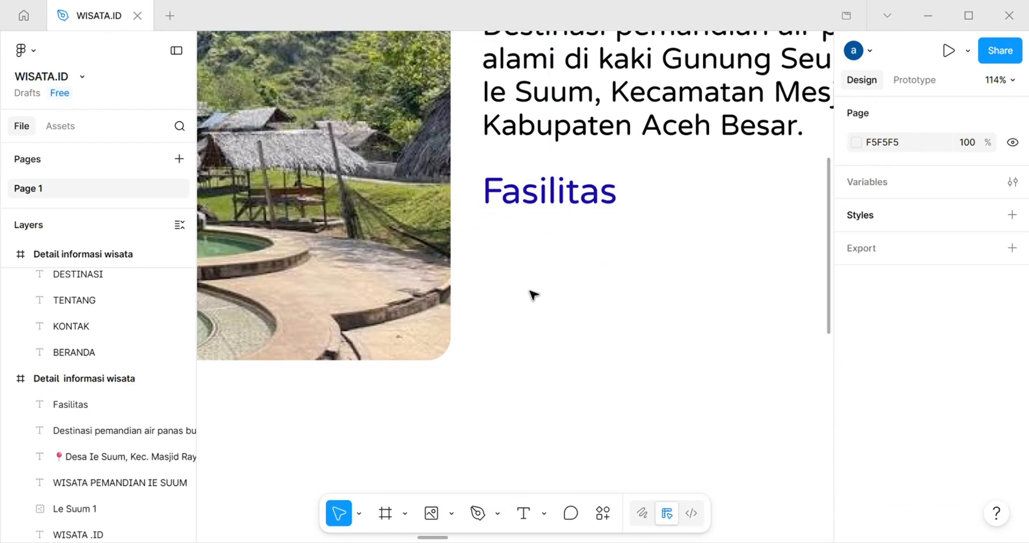
{"action": "key", "text": "t"}
{"action": "left_click", "coordinate": [490, 248]}
{"action": "key", "text": "ctrl+v"}
{"action": "scroll", "coordinate": [497, 257], "scroll_direction": "down", "scroll_amount": 5}
{"action": "left_click_drag", "start_coordinate": [495, 257], "coordinate": [642, 324]}
{"action": "scroll", "coordinate": [922, 376], "scroll_direction": "down", "scroll_amount": 3}
{"action": "left_click", "coordinate": [985, 410]}
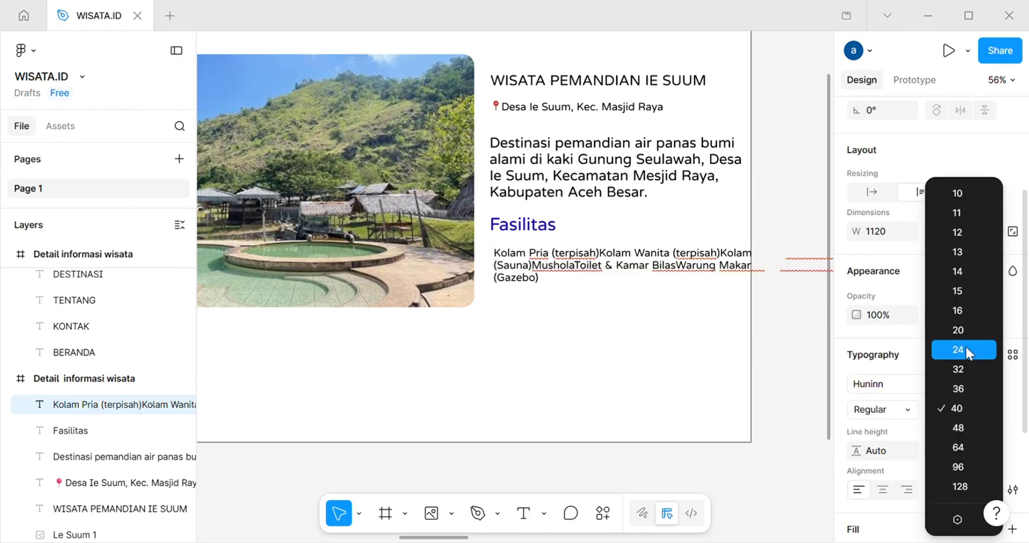
{"action": "left_click", "coordinate": [965, 349]}
- Arrange Kolam Pria (terpisah) and Kolam Wanita (terpisah) as dashed entries side by side on the facilities list's first line
{"action": "left_click", "coordinate": [495, 253]}
{"action": "type", "text": "-"}
{"action": "left_click", "coordinate": [604, 254]}
{"action": "key", "text": "Return"}
{"action": "type", "text": "-"}
{"action": "key", "text": "BackSpace"}
{"action": "key", "text": "BackSpace"}
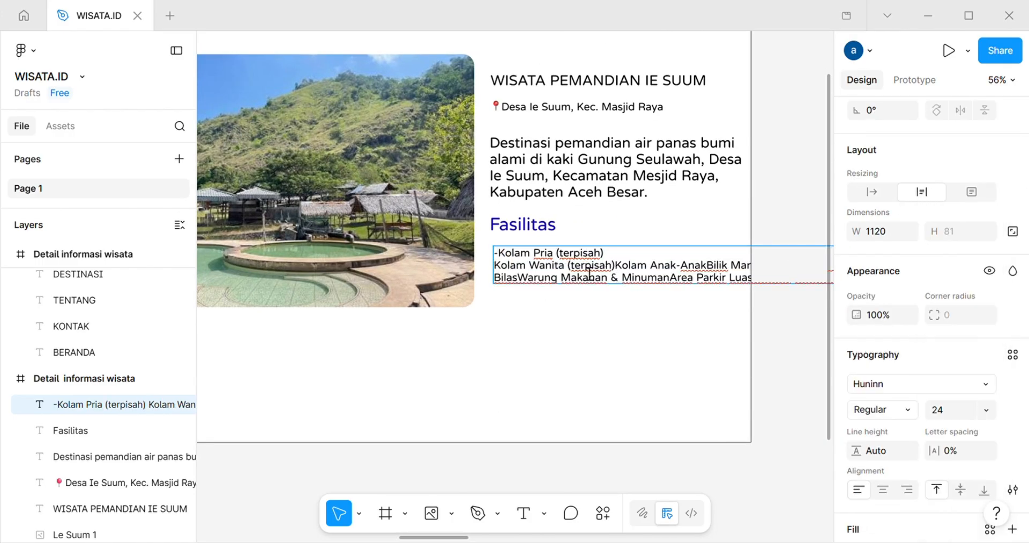
{"action": "type", "text": "-Kolam Pria (terpisah"}
{"action": "left_click", "coordinate": [748, 256]}
{"action": "key", "text": "Return"}
{"action": "type", "text": "-"}
- Arrange Kolam Anak-Anak and Bilik Mandi Uap (Sauna) as dashed entries side by side on the second line
{"action": "left_click", "coordinate": [590, 265]}
{"action": "type", "text": "-Bilik Mandi Uap (Sauna"}
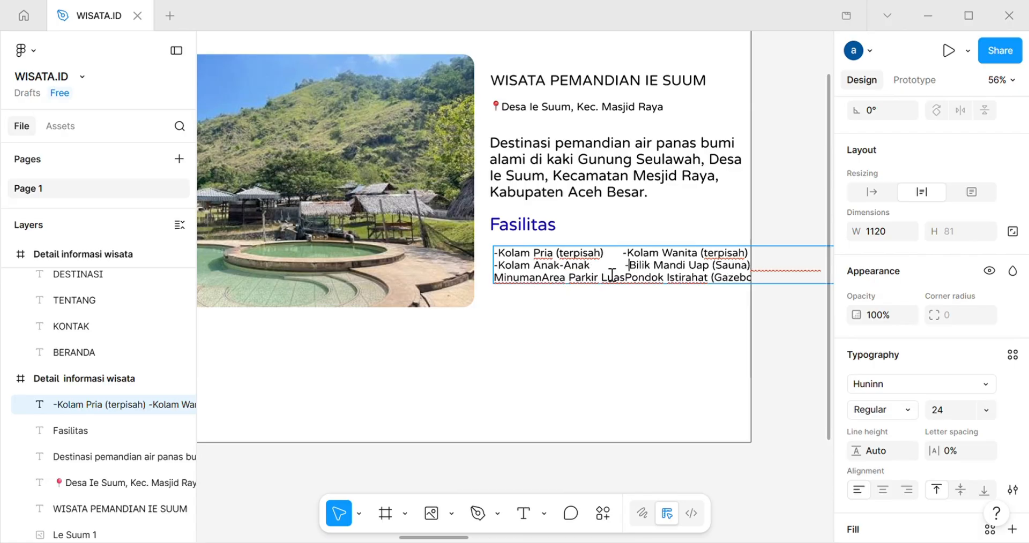
{"action": "key", "text": "BackSpace"}
{"action": "left_click", "coordinate": [752, 268]}
{"action": "key", "text": "Return"}
{"action": "type", "text": "-"}
- Arrange MusholaToilet, Kamar Bilas, Warung Makanan, Area Parkir Luas and Pondok Istirahat (Gazebo) as dashed entries on the list's remaining lines
{"action": "left_click", "coordinate": [581, 282]}
{"action": "key", "text": "BackSpace"}
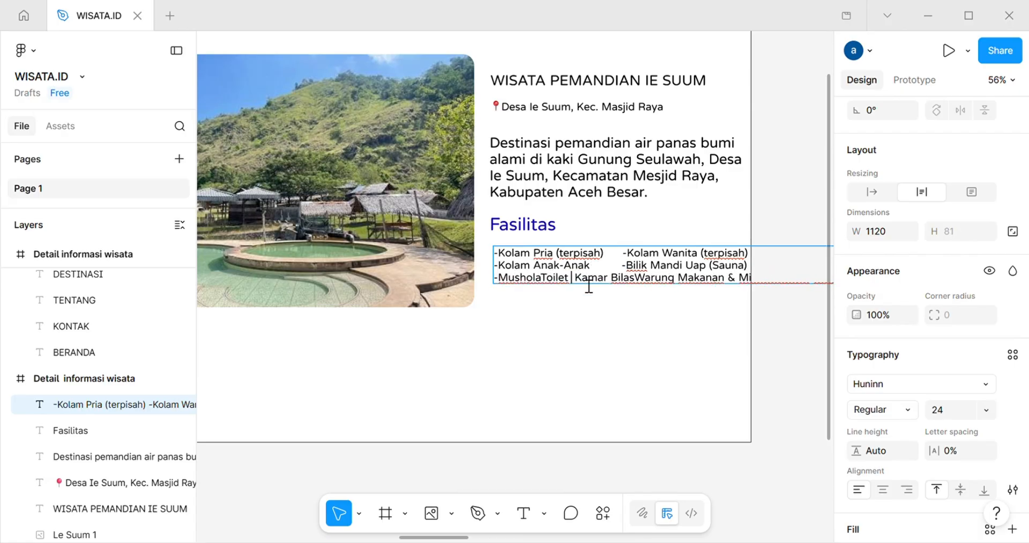
{"action": "type", "text": "-"}
{"action": "left_click", "coordinate": [688, 278]}
{"action": "key", "text": "Return"}
{"action": "type", "text": "- "}
{"action": "type", "text": "-"}
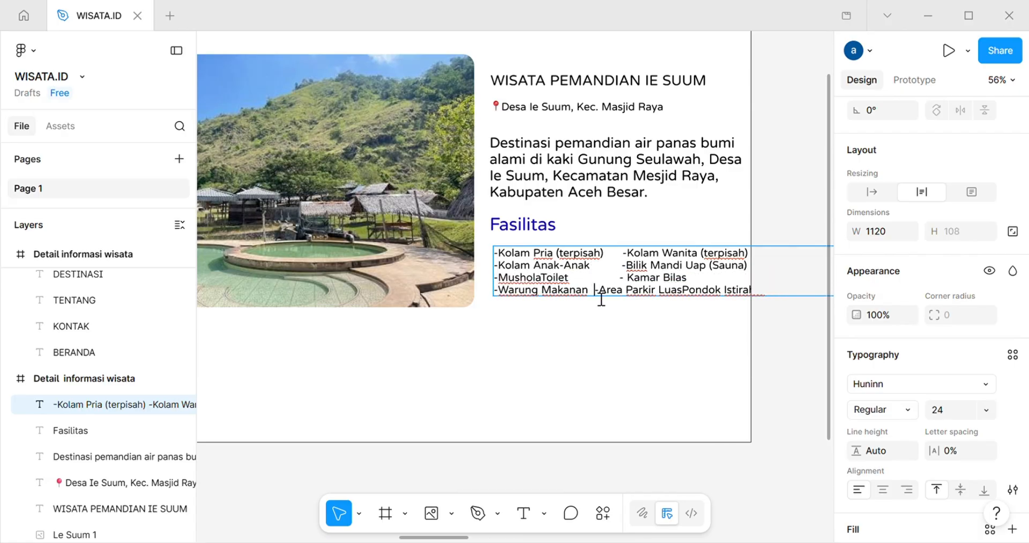
{"action": "left_click", "coordinate": [707, 290]}
{"action": "key", "text": "Return"}
{"action": "type", "text": "-"}
- Fit the facilities list into a 568 × 134 box with smaller text and place it directly under the Fasilitas heading
{"action": "scroll", "coordinate": [723, 317], "scroll_direction": "right", "scroll_amount": 6}
{"action": "scroll", "coordinate": [429, 308], "scroll_direction": "left", "scroll_amount": 5}
{"action": "left_click_drag", "start_coordinate": [676, 307], "coordinate": [686, 316]}
{"action": "double_click", "coordinate": [633, 284]}
{"action": "scroll", "coordinate": [912, 343], "scroll_direction": "down", "scroll_amount": 5}
{"action": "left_click", "coordinate": [985, 247]}
{"action": "left_click", "coordinate": [959, 249]}
{"action": "left_click", "coordinate": [708, 284]}
{"action": "left_click", "coordinate": [632, 279]}
{"action": "left_click_drag", "start_coordinate": [652, 257], "coordinate": [648, 251]}
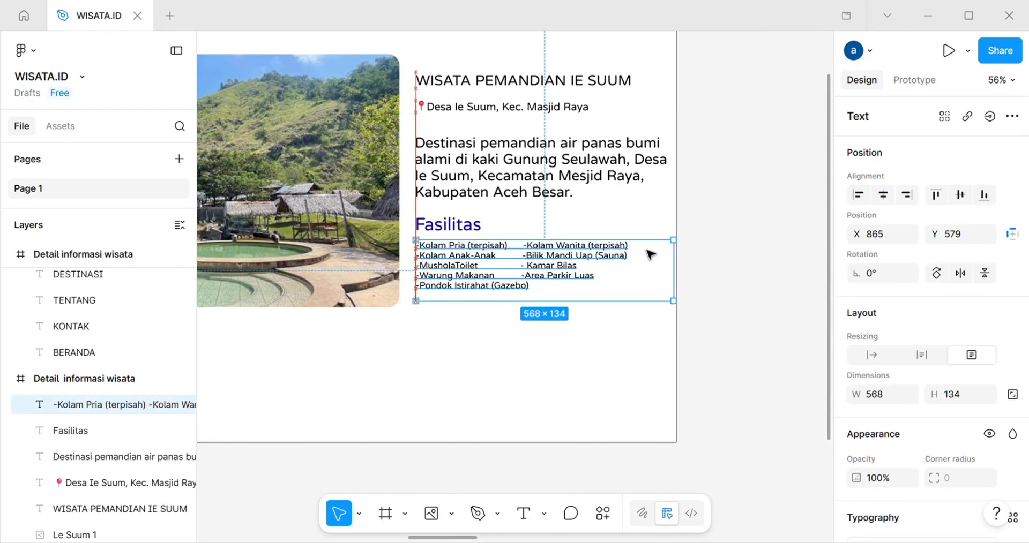
- Duplicate the Fasilitas heading below the facilities list as a slightly smaller "Jam Operasional" heading
{"action": "left_click", "coordinate": [715, 256]}
{"action": "left_click", "coordinate": [461, 231]}
{"action": "left_click_drag", "start_coordinate": [461, 230], "coordinate": [459, 317], "text": "alt"}
{"action": "double_click", "coordinate": [458, 317]}
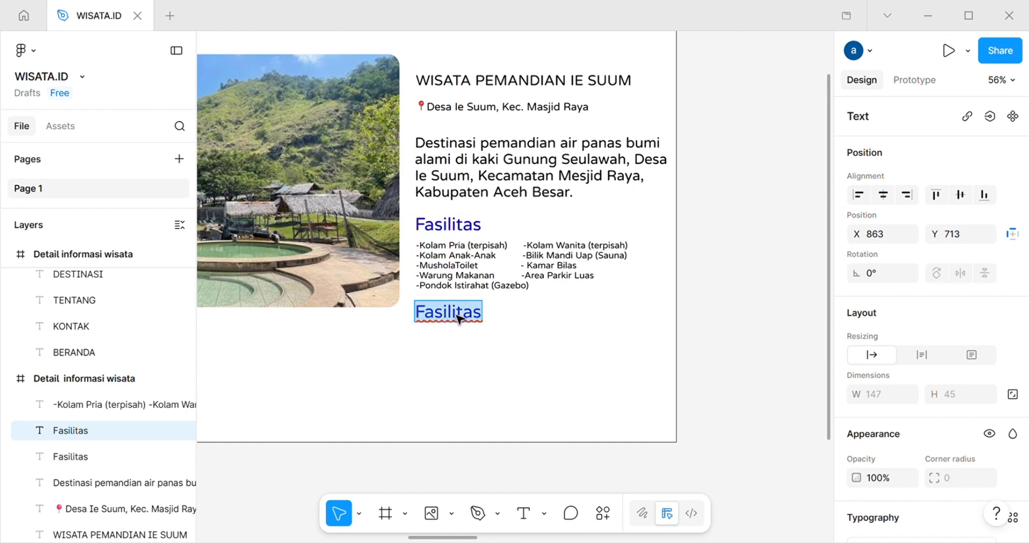
{"action": "type", "text": "JA"}
{"action": "key", "text": "Escape"}
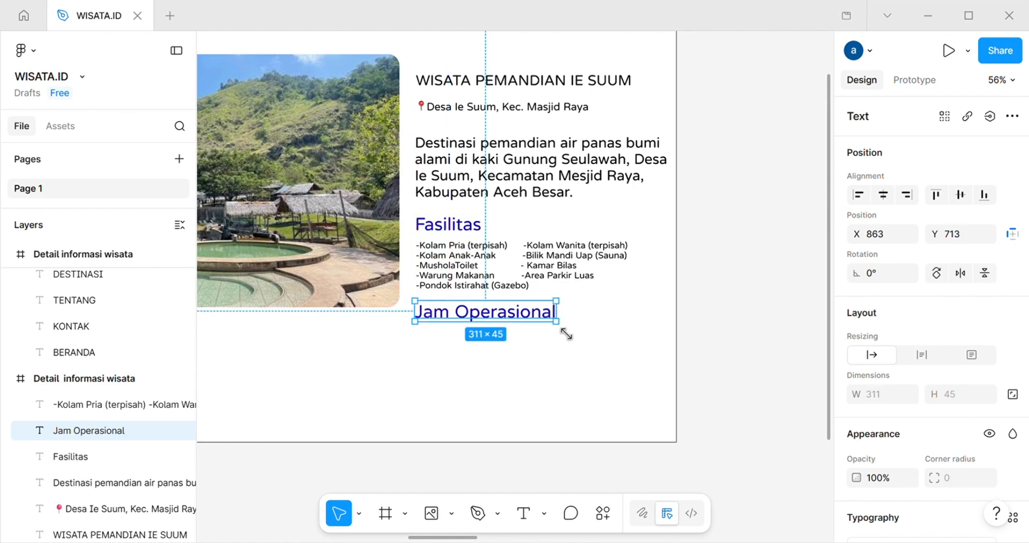
{"action": "scroll", "coordinate": [1012, 355], "scroll_direction": "down", "scroll_amount": 3}
{"action": "left_click", "coordinate": [777, 367]}
{"action": "left_click", "coordinate": [533, 265]}
- Add the opening hours "09.00-17.00 WIB (Setiap Hari)" directly below the Jam Operasional heading, aligned with its start
{"action": "left_click", "coordinate": [523, 513]}
{"action": "left_click", "coordinate": [429, 343]}
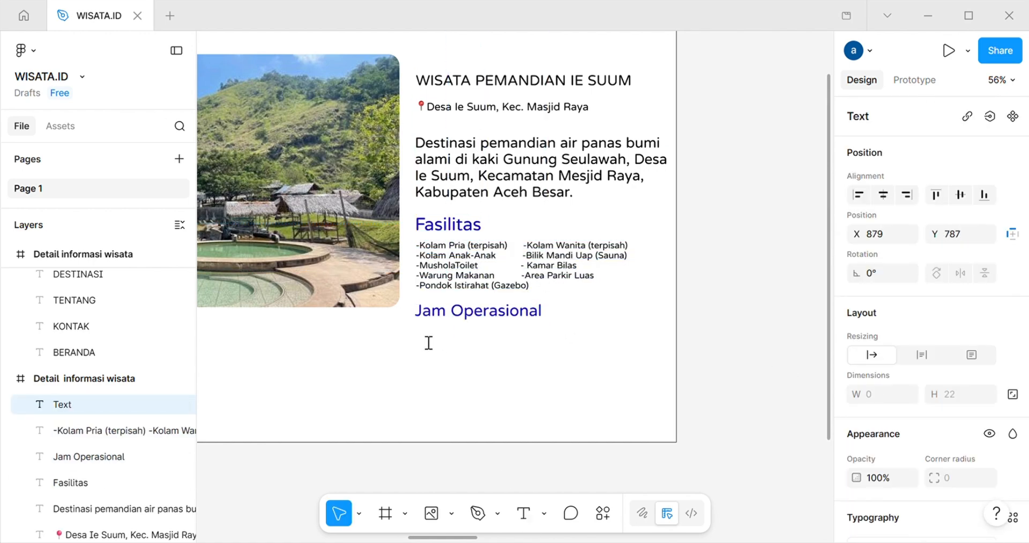
{"action": "type", "text": "09.00-17.00"}
{"action": "scroll", "coordinate": [425, 342], "scroll_direction": "down", "scroll_amount": 8}
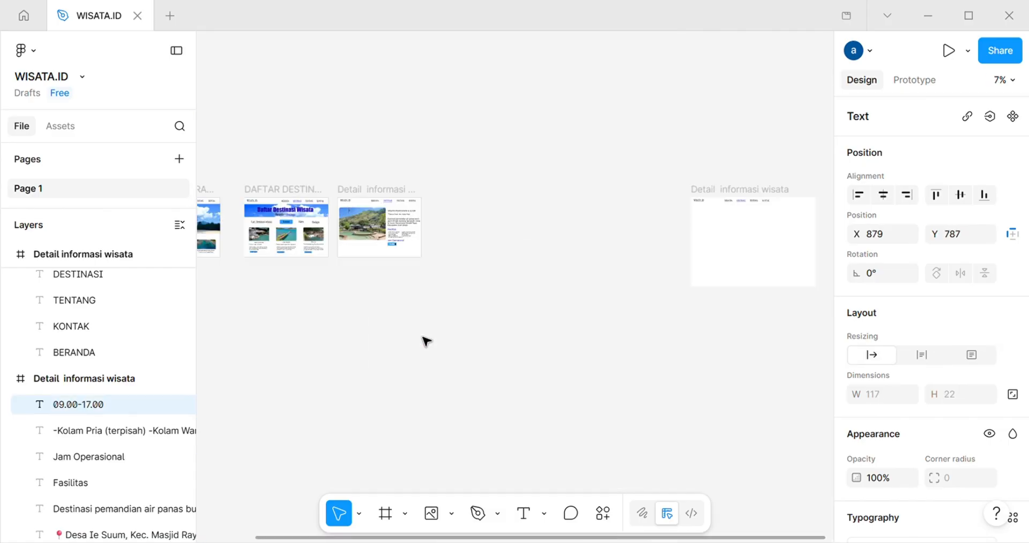
{"action": "scroll", "coordinate": [425, 342], "scroll_direction": "up", "scroll_amount": 10}
{"action": "type", "text": "WIB (S"}
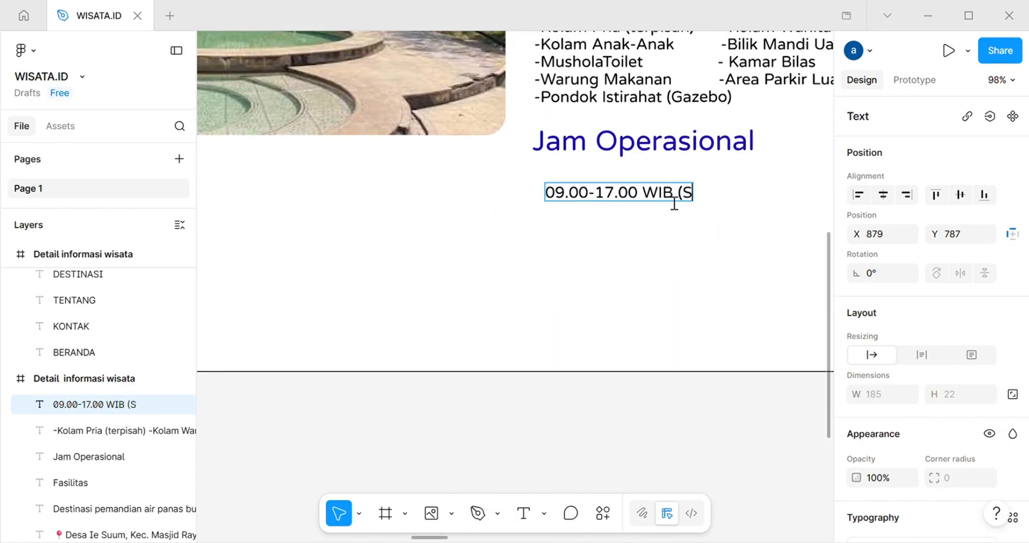
{"action": "type", "text": "etiap Hari"}
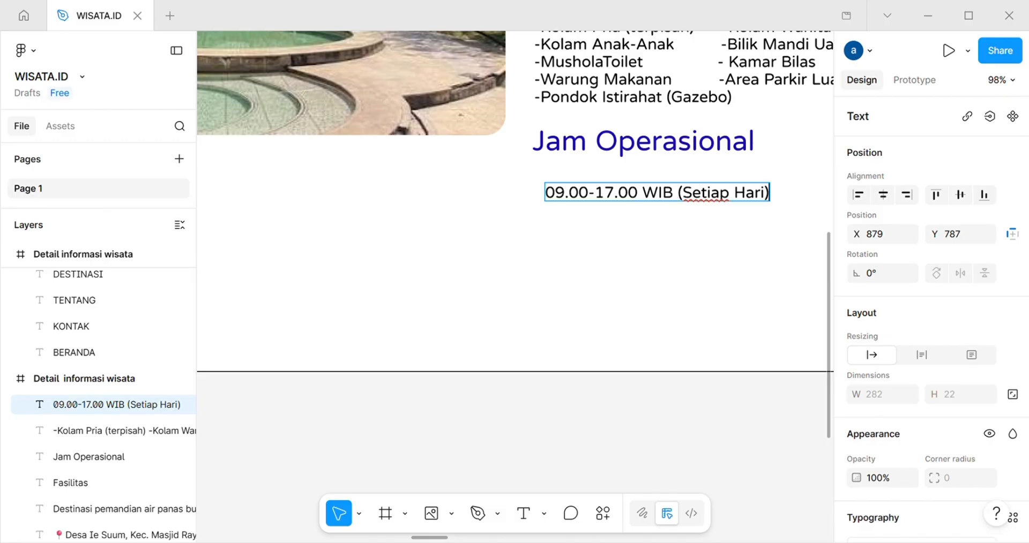
{"action": "left_click", "coordinate": [716, 277]}
{"action": "left_click_drag", "start_coordinate": [701, 198], "coordinate": [689, 177]}
{"action": "left_click", "coordinate": [703, 373]}
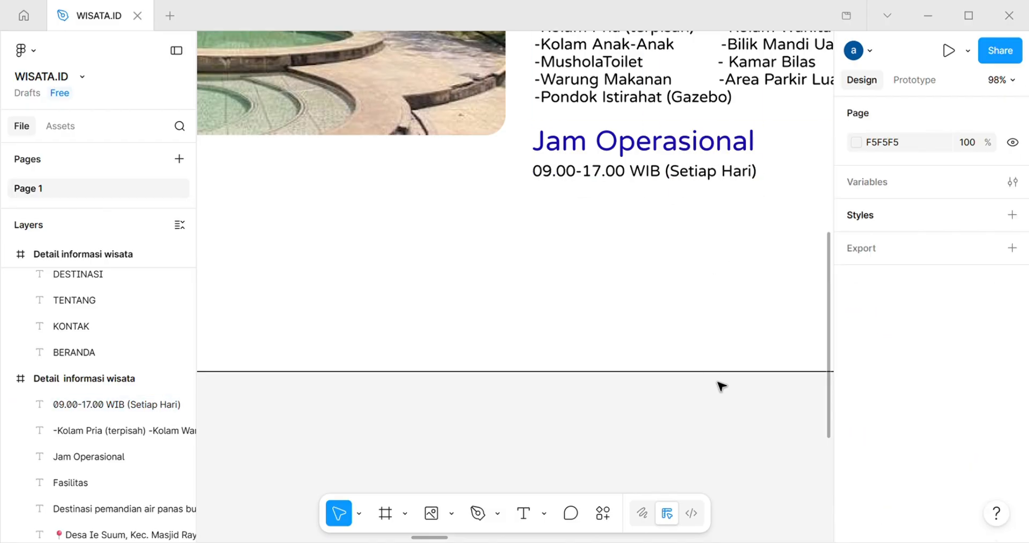
- Duplicate the Jam Operasional heading below the opening hours and change its text to "Harga Tiket"
{"action": "left_click_drag", "start_coordinate": [739, 142], "coordinate": [756, 223]}
{"action": "key", "text": "Return"}
{"action": "key", "text": "BackSpace"}
{"action": "type", "text": "Harga"}
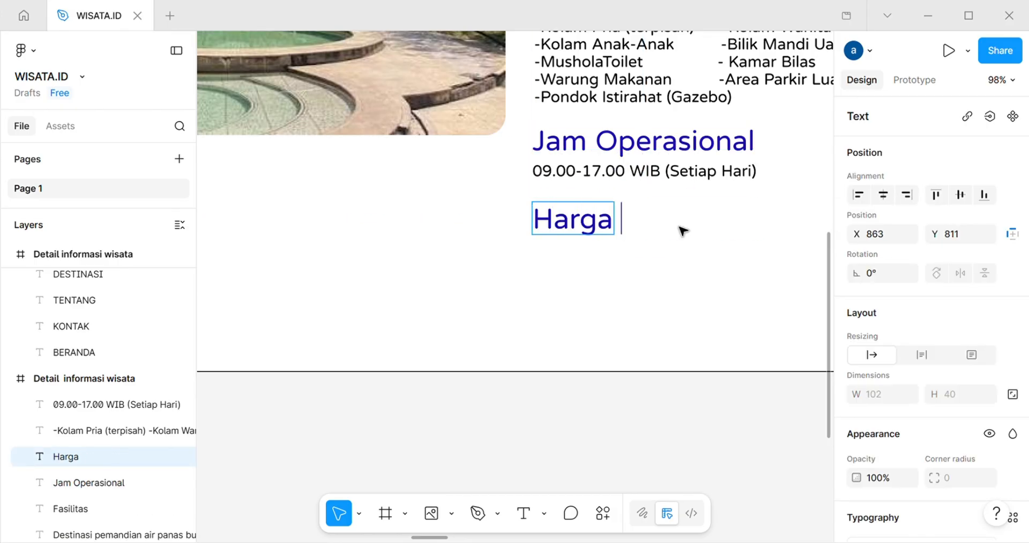
{"action": "type", "text": " Tiket"}
{"action": "key", "text": "Escape"}
- Duplicate the opening hours text below the Harga Tiket heading and change it to "10k / Orang"
{"action": "left_click_drag", "start_coordinate": [721, 177], "coordinate": [718, 257]}
{"action": "key", "text": "Return"}
{"action": "type", "text": "10k / Orang"}
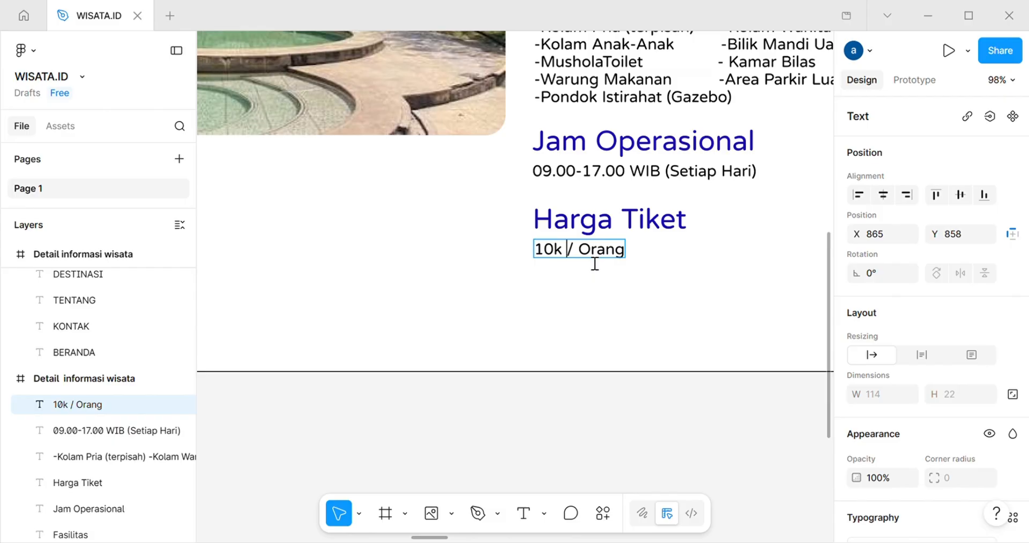
{"action": "left_click", "coordinate": [638, 411]}
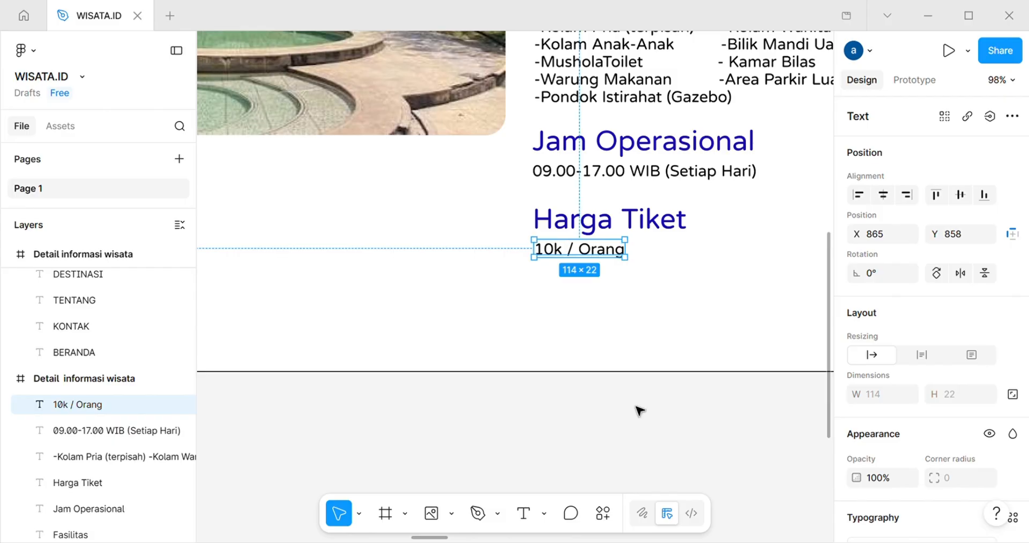
- Draw a 282 × 50 rectangle below the ticket price, aligned with the headings, and start a text label on it
{"action": "scroll", "coordinate": [639, 411], "scroll_direction": "down", "scroll_amount": 4}
{"action": "left_click", "coordinate": [451, 514]}
{"action": "left_click", "coordinate": [509, 363]}
{"action": "left_click", "coordinate": [576, 231]}
{"action": "left_click_drag", "start_coordinate": [600, 267], "coordinate": [682, 241]}
{"action": "left_click_drag", "start_coordinate": [629, 245], "coordinate": [627, 239]}
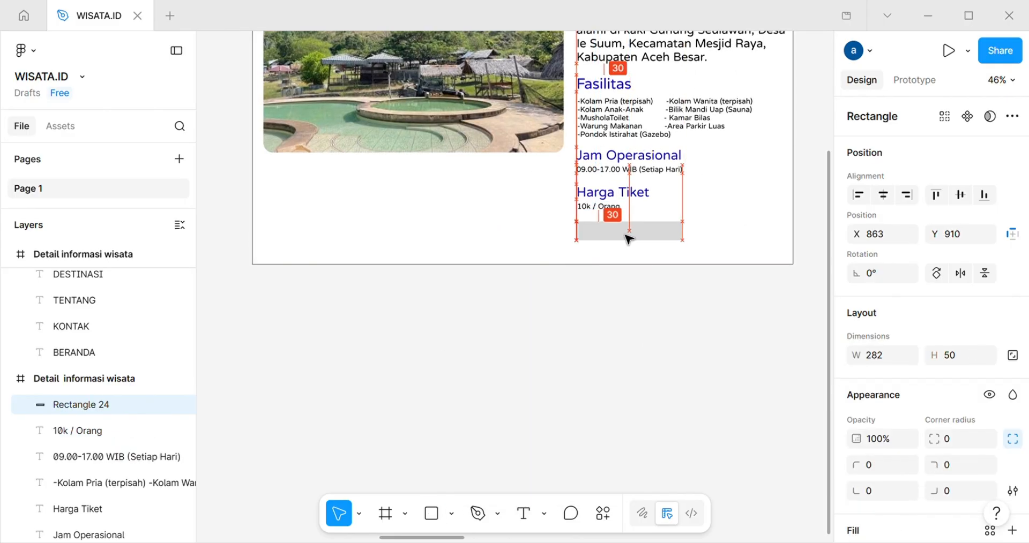
{"action": "double_click", "coordinate": [625, 238]}
{"action": "key", "text": "t"}
{"action": "left_click", "coordinate": [626, 236]}
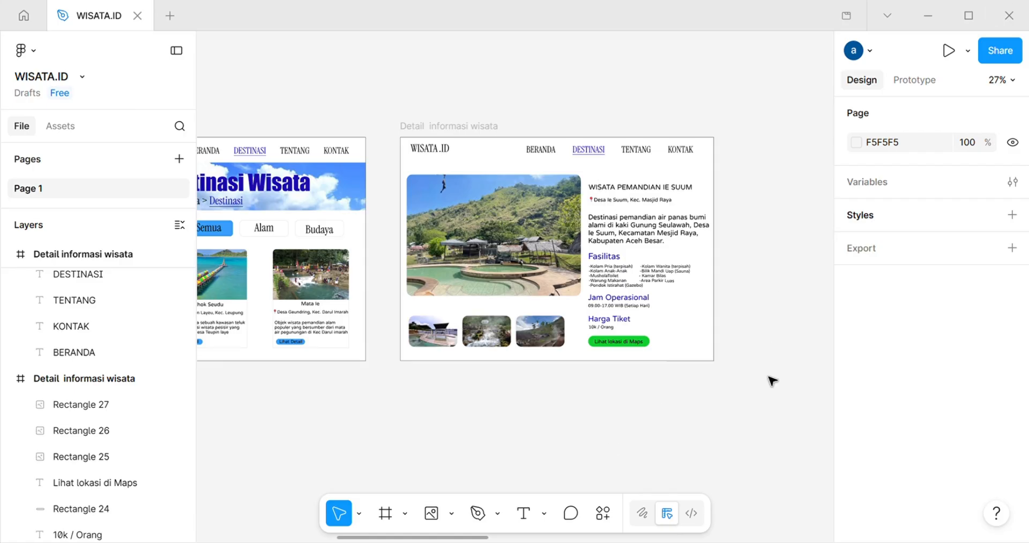
- Move the empty Detail informasi wisata frame closer to the finished detail frame, to about X 4490, Y 18
{"action": "scroll", "coordinate": [772, 381], "scroll_direction": "right", "scroll_amount": 8}
{"action": "scroll", "coordinate": [772, 381], "scroll_direction": "down", "scroll_amount": 5, "text": "ctrl"}
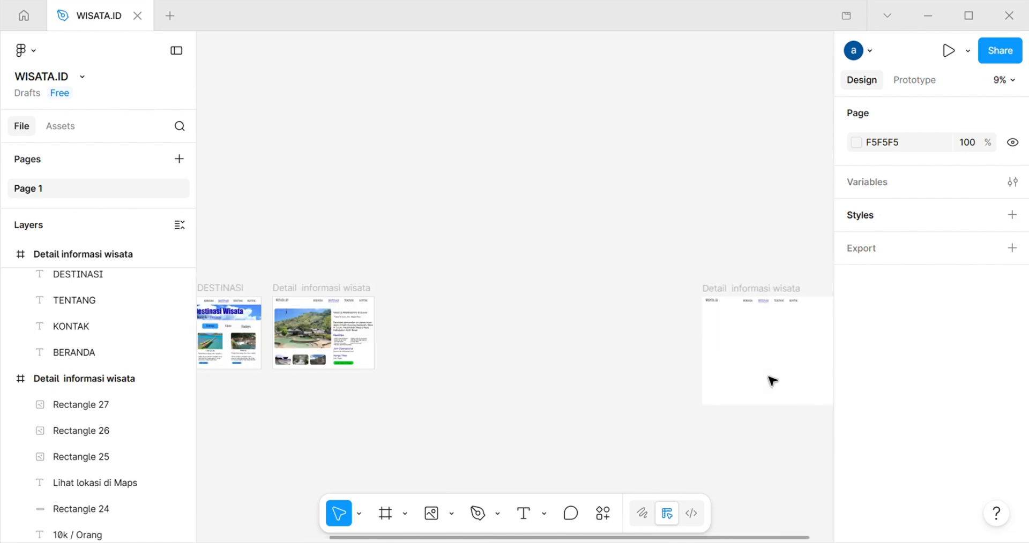
{"action": "left_click_drag", "start_coordinate": [745, 300], "coordinate": [443, 288]}
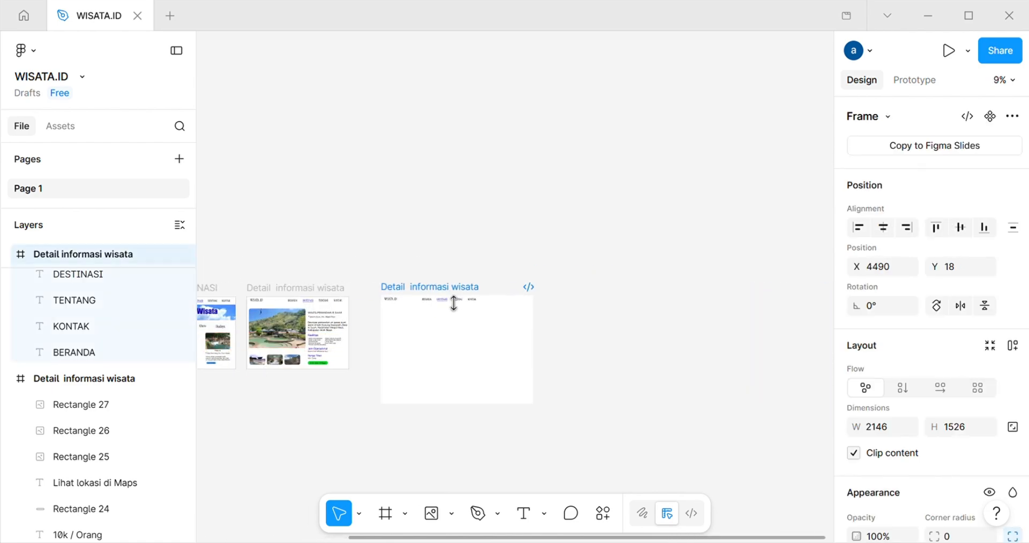
- Shrink the empty detail frame to about 1393 × 1040
{"action": "scroll", "coordinate": [455, 303], "scroll_direction": "down", "scroll_amount": 2, "text": "ctrl"}
{"action": "scroll", "coordinate": [454, 303], "scroll_direction": "up", "scroll_amount": 6, "text": "ctrl"}
{"action": "scroll", "coordinate": [447, 298], "scroll_direction": "down", "scroll_amount": 3}
{"action": "scroll", "coordinate": [464, 311], "scroll_direction": "down", "scroll_amount": 3, "text": "ctrl"}
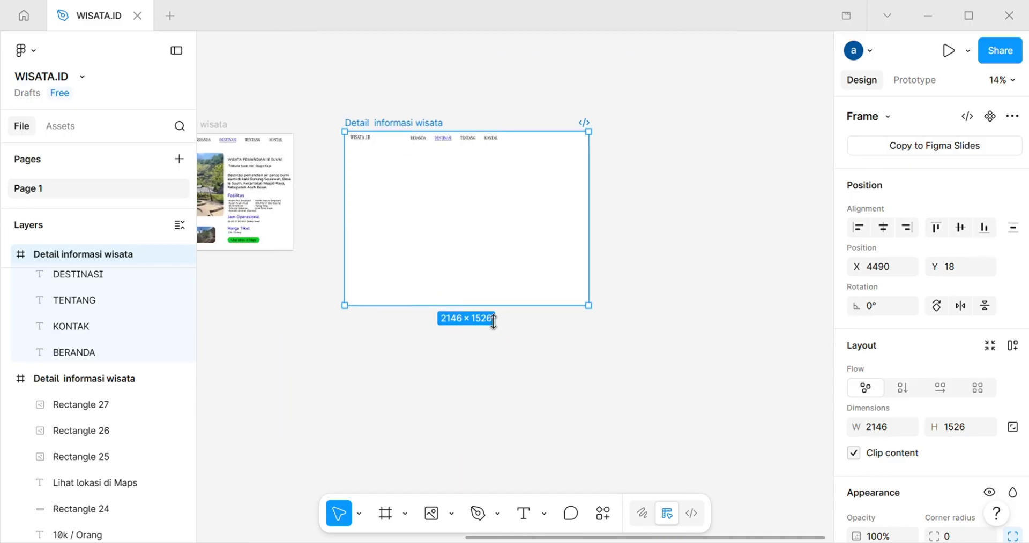
{"action": "left_click_drag", "start_coordinate": [494, 320], "coordinate": [469, 266]}
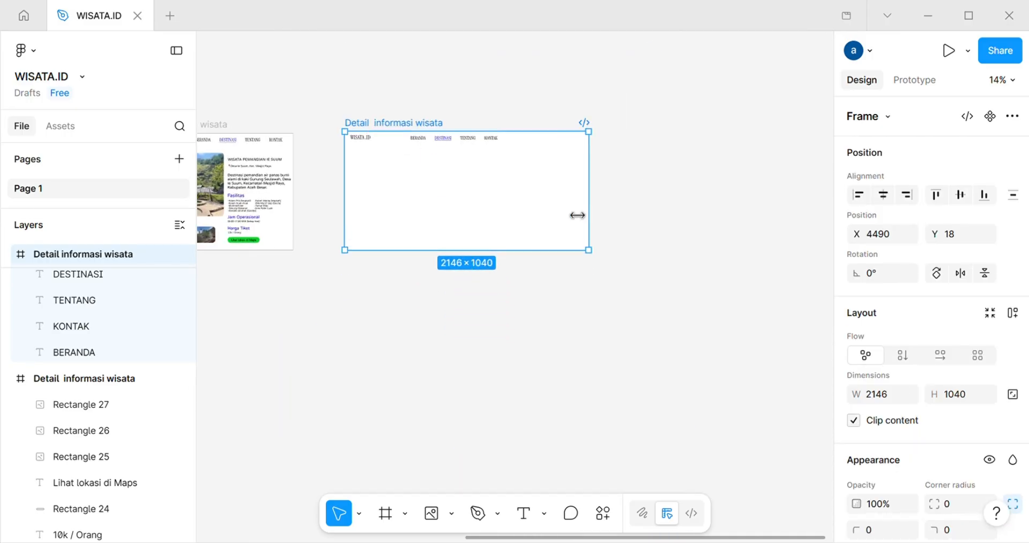
{"action": "left_click_drag", "start_coordinate": [577, 216], "coordinate": [513, 213]}
{"action": "left_click_drag", "start_coordinate": [448, 213], "coordinate": [532, 209]}
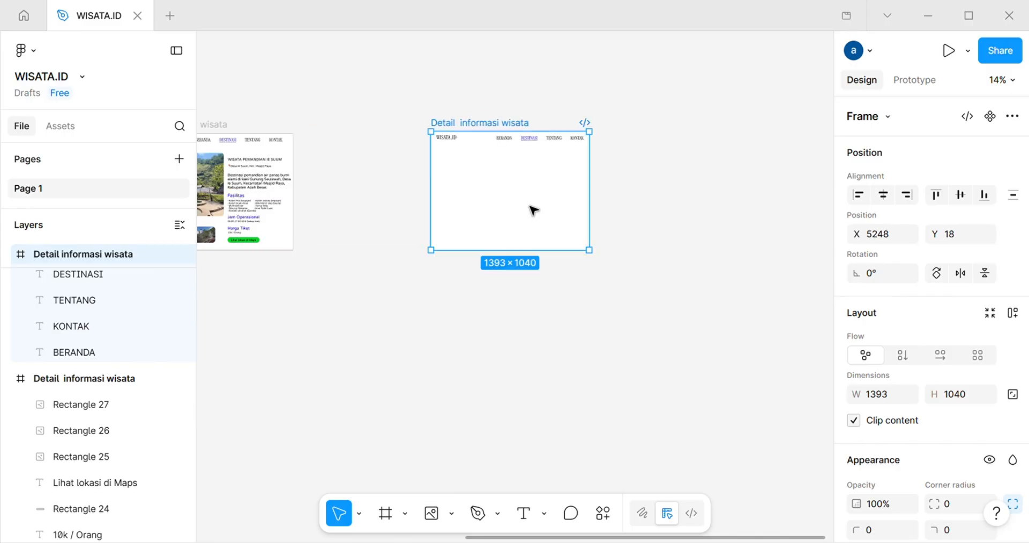
- Apply the Desktop frame preset, 1440 × 1024, to the empty detail frame
{"action": "left_click", "coordinate": [868, 116]}
{"action": "scroll", "coordinate": [900, 322], "scroll_direction": "down", "scroll_amount": 3}
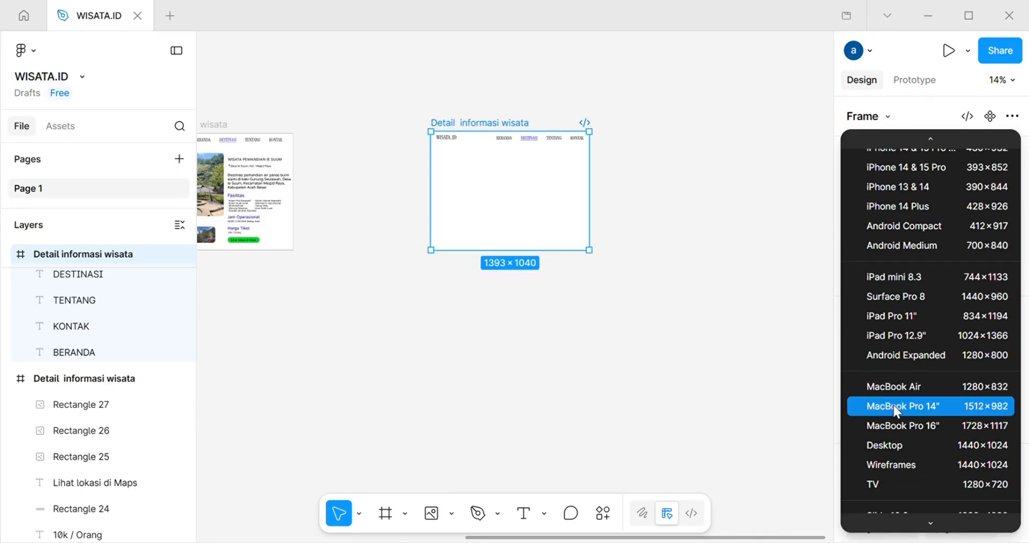
{"action": "left_click", "coordinate": [889, 443]}
{"action": "left_click", "coordinate": [557, 291]}
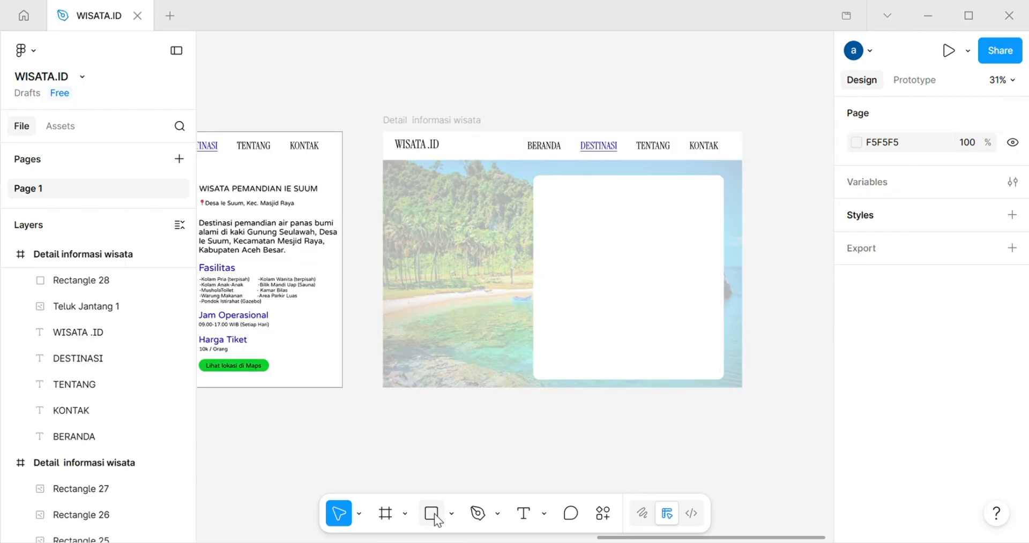
- Add an enlarged "HUBUNGI KAMI" heading over the beach image, beside the white rounded panel
{"action": "left_click", "coordinate": [523, 513]}
{"action": "left_click", "coordinate": [427, 226]}
{"action": "type", "text": "HUBUNGI KAMI"}
{"action": "key", "text": "ctrl+a"}
{"action": "scroll", "coordinate": [911, 276], "scroll_direction": "down", "scroll_amount": 5}
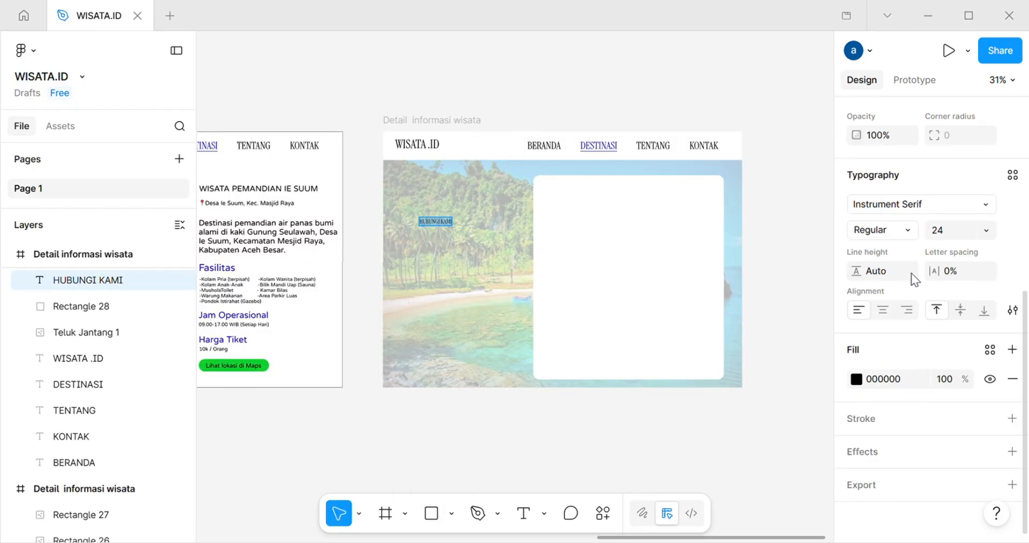
{"action": "left_click", "coordinate": [983, 230]}
{"action": "left_click", "coordinate": [948, 384]}
- Add a two-line text with "email" and the site's contact e-mail address below the HUBUNGI KAMI heading
{"action": "left_click", "coordinate": [570, 514]}
{"action": "left_click", "coordinate": [523, 513]}
{"action": "left_click", "coordinate": [419, 280]}
{"action": "type", "text": "email"}
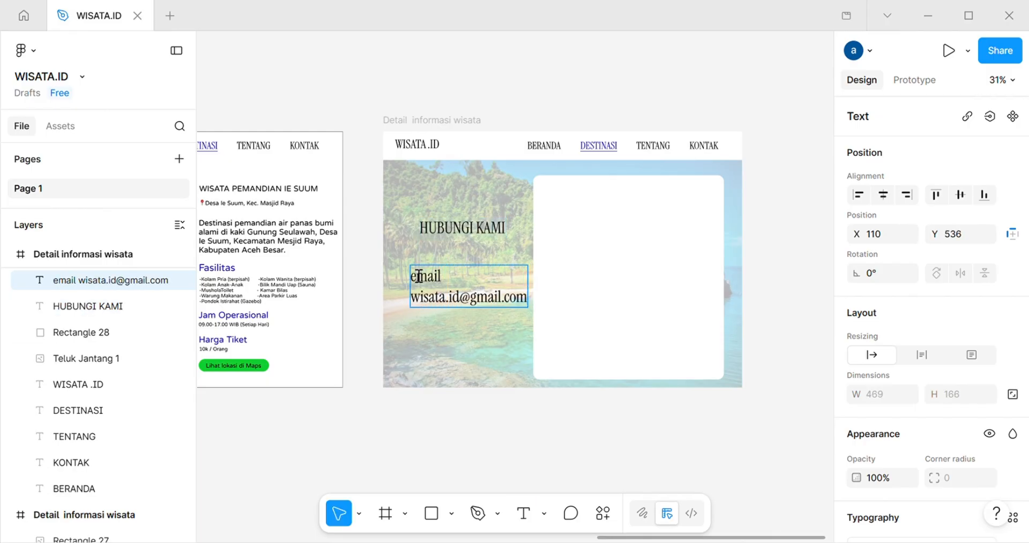
{"action": "left_click", "coordinate": [451, 402]}
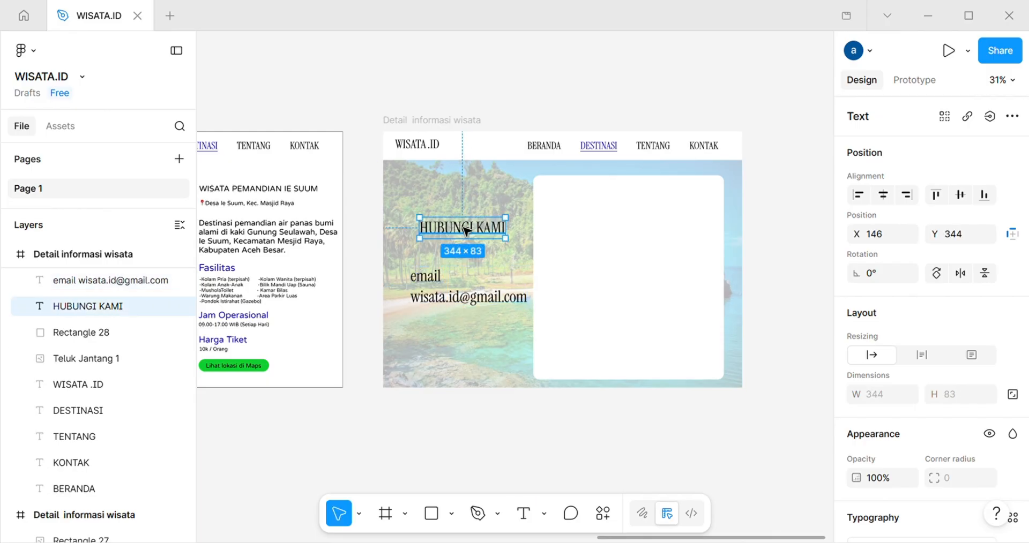
- Align the HUBUNGI KAMI heading and the e-mail text with the WISATA .ID logo's start, setting the e-mail text to size 40
{"action": "left_click_drag", "start_coordinate": [467, 232], "coordinate": [442, 220]}
{"action": "left_click_drag", "start_coordinate": [473, 303], "coordinate": [457, 266]}
{"action": "scroll", "coordinate": [944, 230], "scroll_direction": "down", "scroll_amount": 5}
{"action": "left_click", "coordinate": [983, 247]}
{"action": "left_click", "coordinate": [971, 269]}
{"action": "left_click", "coordinate": [983, 246]}
{"action": "left_click", "coordinate": [971, 307]}
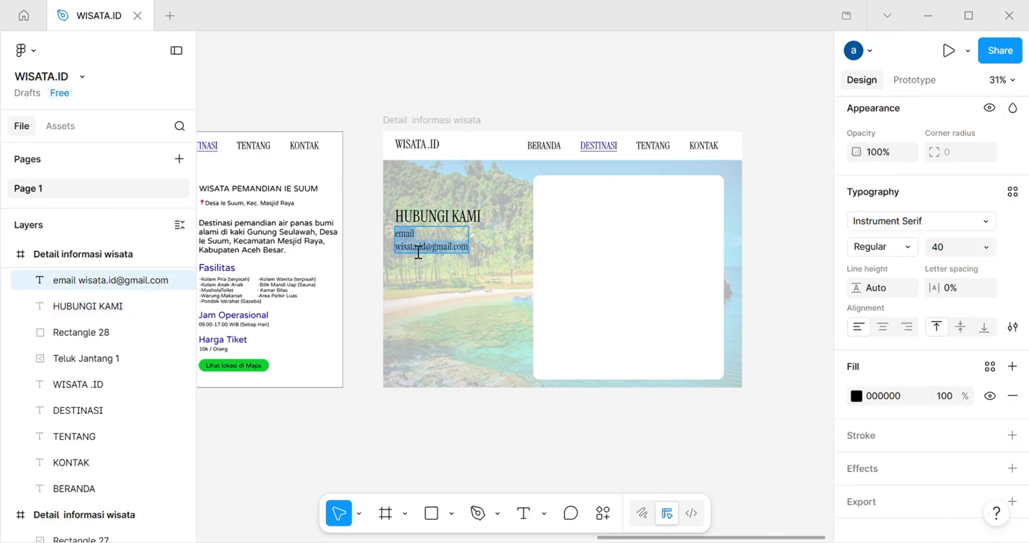
- Reduce the contact e-mail address line's text size and set the "email" label above it in the Huninn font
{"action": "left_click", "coordinate": [983, 246]}
{"action": "left_click", "coordinate": [971, 307]}
{"action": "left_click", "coordinate": [920, 220]}
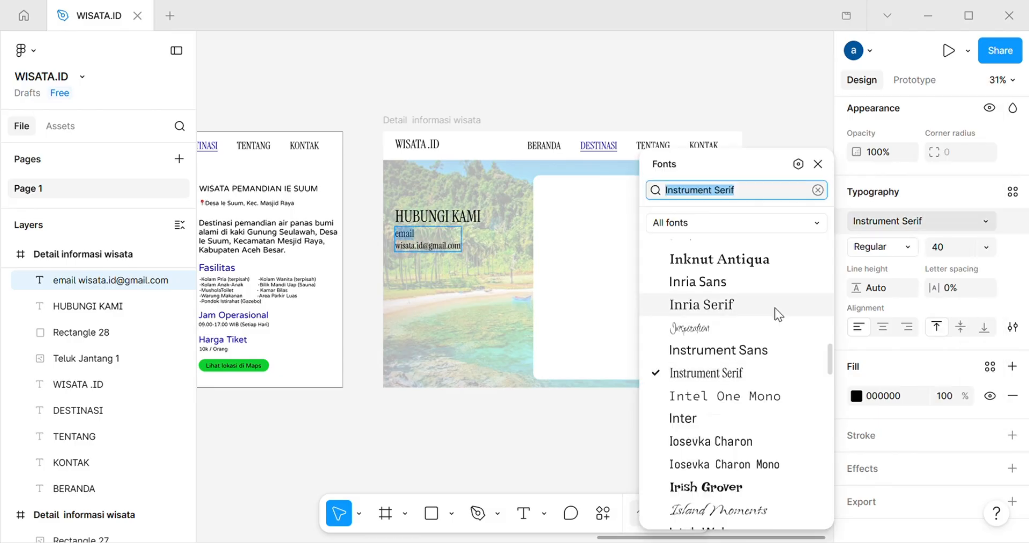
{"action": "scroll", "coordinate": [751, 307], "scroll_direction": "up", "scroll_amount": 10}
{"action": "left_click", "coordinate": [719, 307]}
{"action": "key", "text": "Escape"}
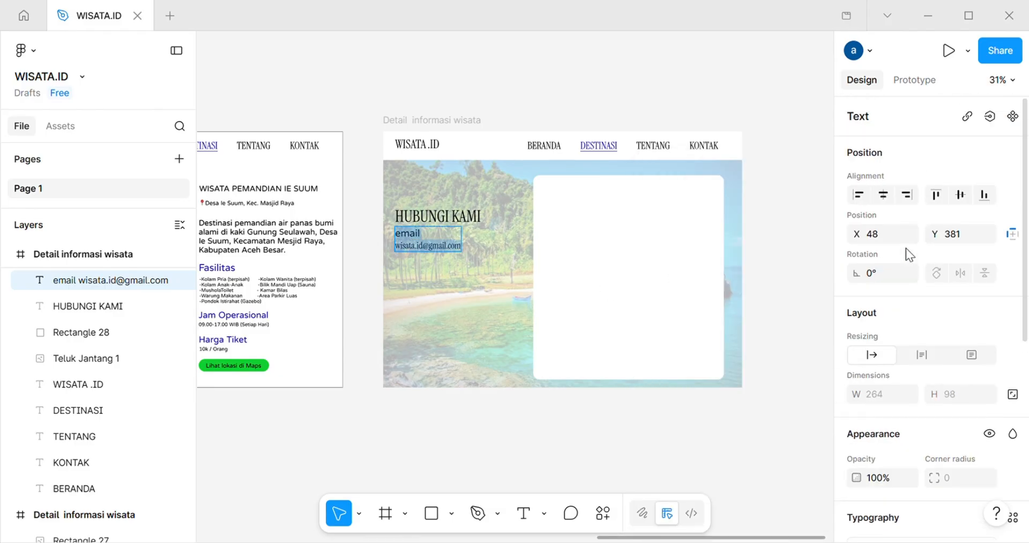
{"action": "scroll", "coordinate": [924, 322], "scroll_direction": "down", "scroll_amount": 3}
{"action": "left_click", "coordinate": [951, 369]}
{"action": "left_click", "coordinate": [908, 370]}
{"action": "left_click", "coordinate": [429, 268]}
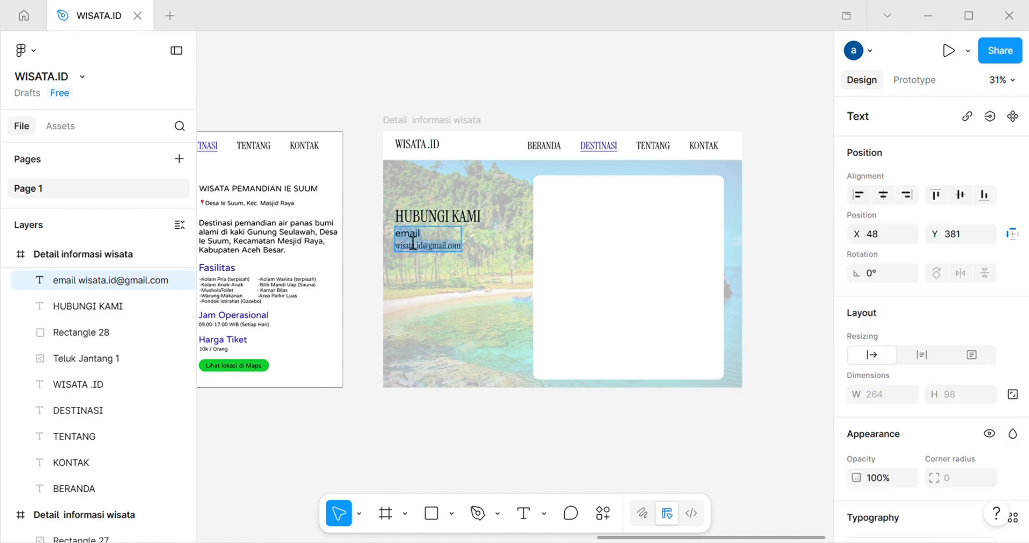
- Capitalise the label above the contact e-mail address as "Email"
{"action": "left_click", "coordinate": [400, 233]}
{"action": "key", "text": "BackSpace"}
{"action": "type", "text": "E"}
- Duplicate the Email text block below itself and change the copy to "Telepon" with the placeholder phone number
{"action": "left_click_drag", "start_coordinate": [439, 248], "coordinate": [441, 296]}
{"action": "key", "text": "ctrl+d"}
{"action": "left_click", "coordinate": [431, 271]}
{"action": "double_click", "coordinate": [429, 291]}
{"action": "left_click", "coordinate": [424, 282]}
{"action": "key", "text": "BackSpace"}
{"action": "key", "text": "BackSpace"}
{"action": "key", "text": "BackSpace"}
{"action": "key", "text": "BackSpace"}
{"action": "key", "text": "BackSpace"}
{"action": "type", "text": "Telepon "}
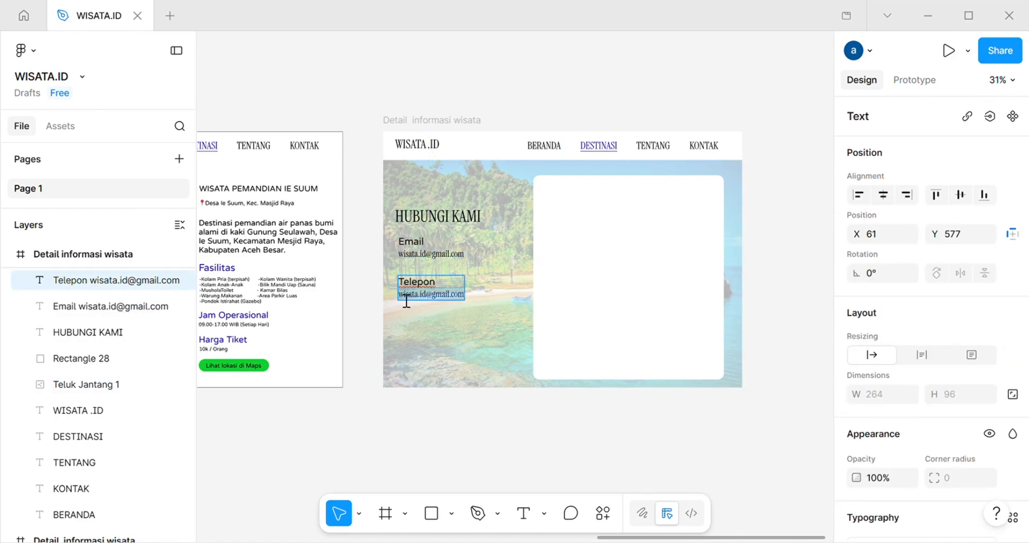
{"action": "type", "text": "08888-888-88"}
{"action": "key", "text": "Escape"}
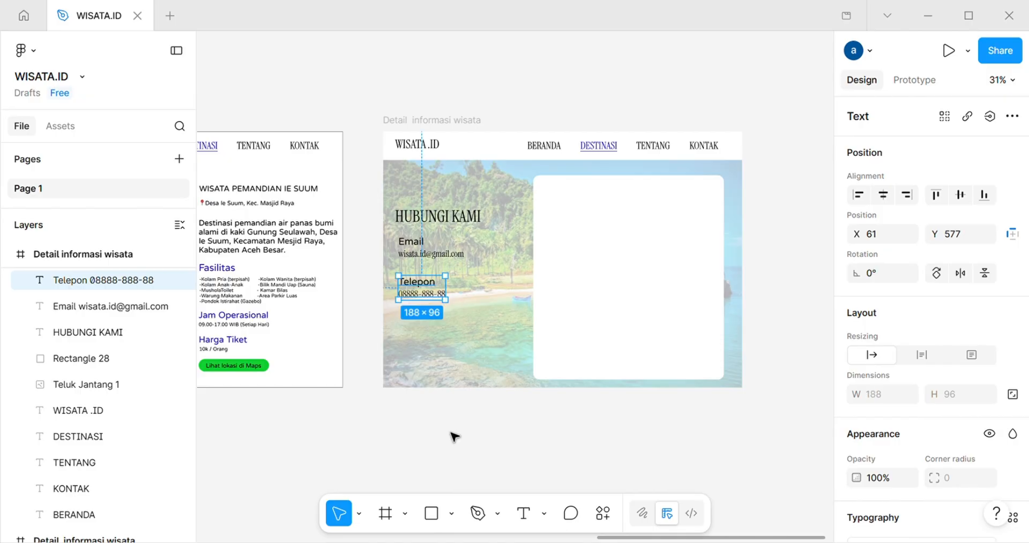
- Duplicate the Telepon block below itself and change the copy to "Alamat" with "ACEH, INDONESIA"
{"action": "left_click_drag", "start_coordinate": [428, 294], "coordinate": [430, 325], "text": "alt"}
{"action": "double_click", "coordinate": [430, 324]}
{"action": "left_click", "coordinate": [435, 314]}
{"action": "key", "text": "BackSpace"}
{"action": "key", "text": "BackSpace"}
{"action": "key", "text": "BackSpace"}
{"action": "key", "text": "BackSpace"}
{"action": "key", "text": "BackSpace"}
{"action": "key", "text": "BackSpace"}
{"action": "key", "text": "BackSpace"}
{"action": "type", "text": "Alamat"}
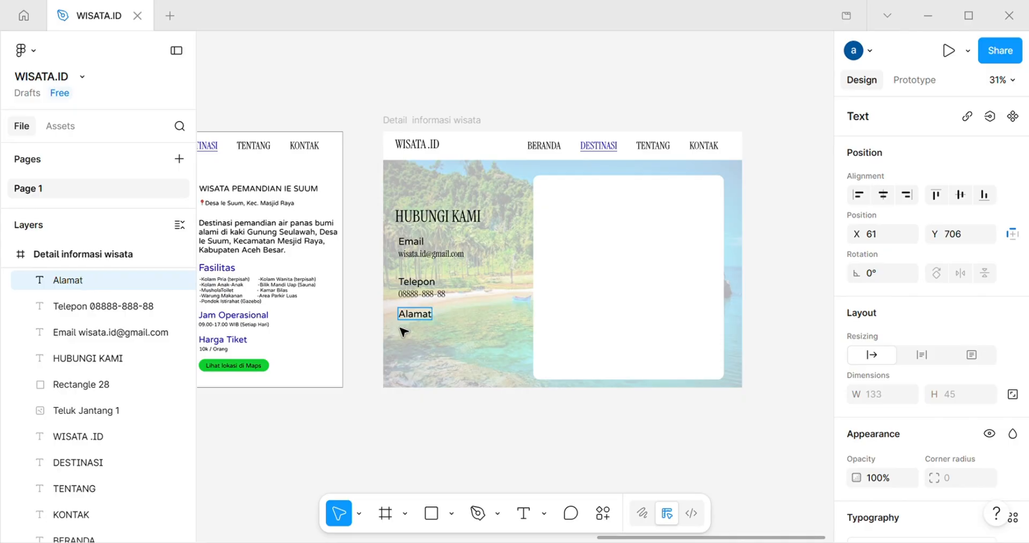
{"action": "key", "text": "Escape"}
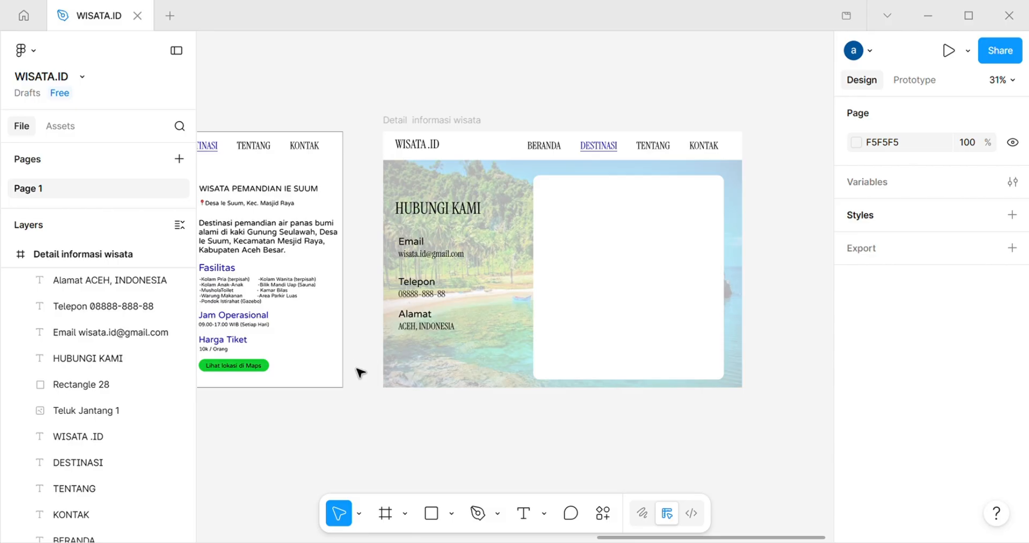
- Add the title text "Formulir Saran Dan Masukan" near the upper edge of the white panel
{"action": "key", "text": "t"}
{"action": "left_click", "coordinate": [551, 198]}
{"action": "type", "text": "Formulir Saran Dan Masukan"}
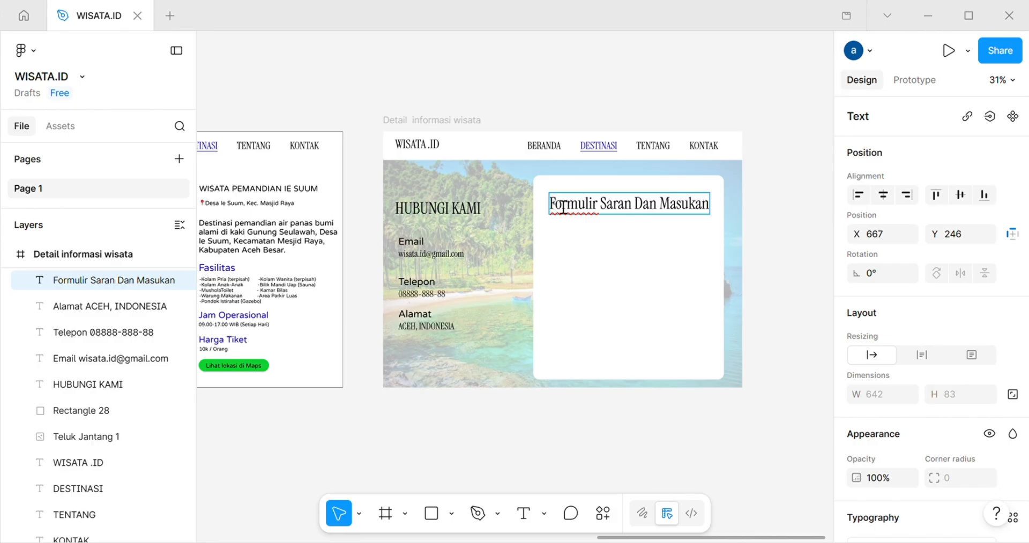
- Set the form title in the Huninn font and dark blue, reducing its size to fit inside the white panel
{"action": "key", "text": "ctrl+a"}
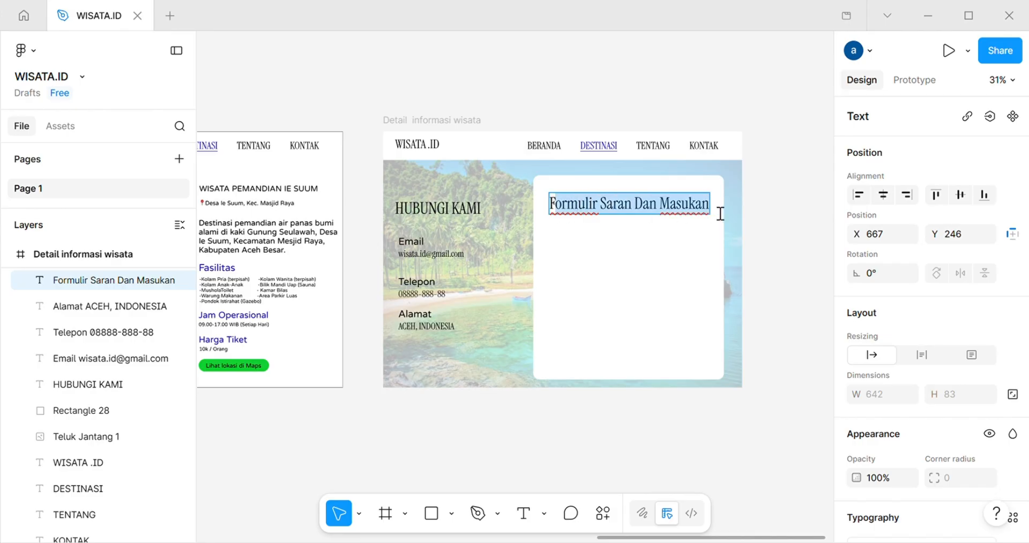
{"action": "scroll", "coordinate": [967, 213], "scroll_direction": "down", "scroll_amount": 5}
{"action": "left_click", "coordinate": [964, 206]}
{"action": "scroll", "coordinate": [708, 372], "scroll_direction": "up", "scroll_amount": 5}
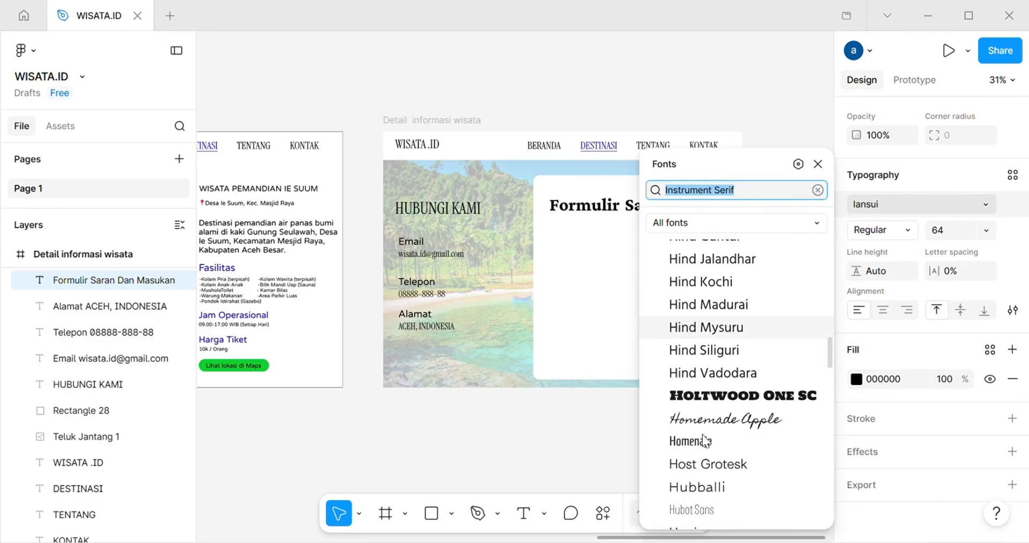
{"action": "left_click", "coordinate": [721, 307]}
{"action": "left_click", "coordinate": [857, 380]}
{"action": "left_click", "coordinate": [717, 512]}
{"action": "left_click", "coordinate": [606, 439]}
{"action": "left_click", "coordinate": [643, 202]}
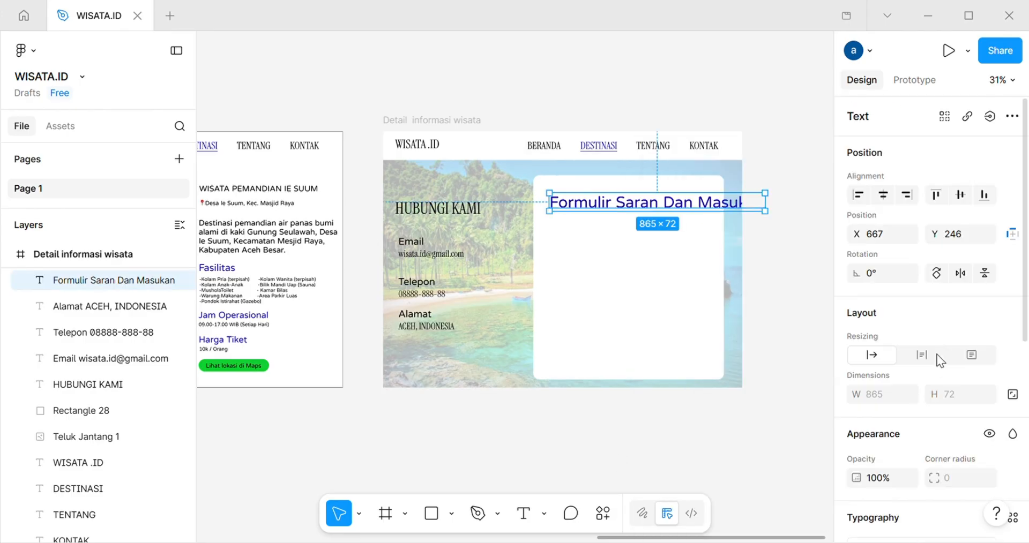
{"action": "scroll", "coordinate": [938, 360], "scroll_direction": "down", "scroll_amount": 4}
{"action": "left_click", "coordinate": [986, 328]}
{"action": "left_click", "coordinate": [960, 327]}
- Draw a rectangle about 649 × 66 below the form title and add two narrower copies on the row beneath
{"action": "left_click", "coordinate": [431, 513]}
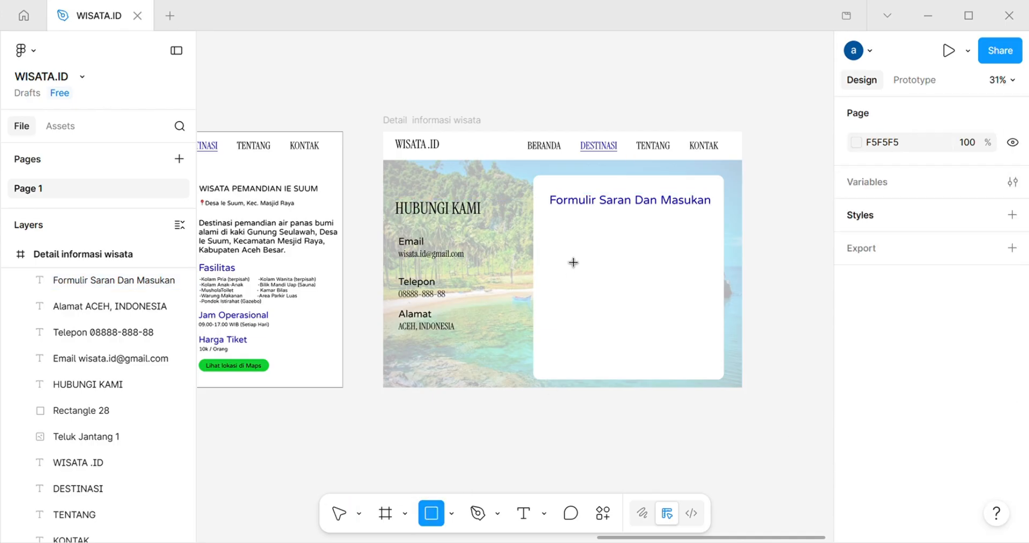
{"action": "mouse_move", "coordinate": [541, 236]}
{"action": "left_mouse_down"}
{"action": "mouse_move", "coordinate": [711, 261]}
{"action": "mouse_move", "coordinate": [550, 248]}
{"action": "left_mouse_up"}
{"action": "left_click_drag", "start_coordinate": [661, 262], "coordinate": [645, 304]}
{"action": "key", "text": "ctrl+d"}
{"action": "left_click_drag", "start_coordinate": [711, 300], "coordinate": [650, 306]}
{"action": "left_click_drag", "start_coordinate": [611, 302], "coordinate": [698, 290]}
{"action": "key", "text": "ctrl+d"}
- Widen the upper rectangle to about 713 and place the two lower boxes, about 349 wide, side by side beneath it
{"action": "left_click", "coordinate": [572, 247]}
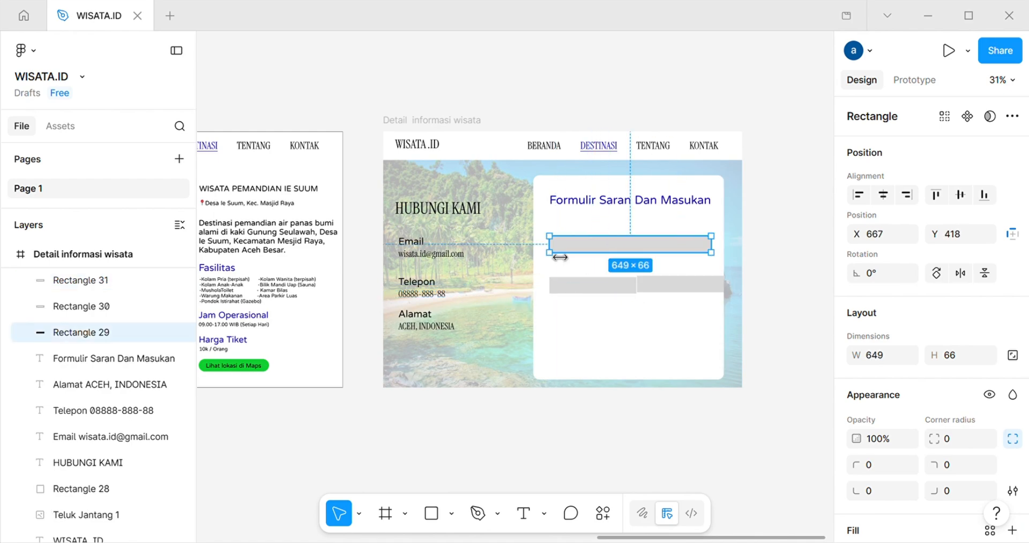
{"action": "left_click_drag", "start_coordinate": [550, 248], "coordinate": [541, 248]}
{"action": "left_click_drag", "start_coordinate": [711, 248], "coordinate": [719, 249]}
{"action": "left_click_drag", "start_coordinate": [593, 289], "coordinate": [570, 281]}
{"action": "mouse_move", "coordinate": [664, 289]}
{"action": "left_mouse_down"}
{"action": "mouse_move", "coordinate": [650, 279]}
{"action": "mouse_move", "coordinate": [674, 278]}
{"action": "mouse_move", "coordinate": [661, 284]}
{"action": "left_mouse_up"}
{"action": "left_click", "coordinate": [766, 278]}
{"action": "mouse_move", "coordinate": [588, 280]}
{"action": "left_mouse_down"}
{"action": "mouse_move", "coordinate": [602, 281]}
{"action": "mouse_move", "coordinate": [594, 276]}
{"action": "left_mouse_up"}
- Give the wide upper box a corner radius of 25 and a black stroke
{"action": "left_click", "coordinate": [611, 245]}
{"action": "scroll", "coordinate": [886, 334], "scroll_direction": "down", "scroll_amount": 3}
{"action": "left_click", "coordinate": [954, 276]}
{"action": "type", "text": "25"}
{"action": "key", "text": "Return"}
{"action": "left_click", "coordinate": [1011, 437]}
{"action": "left_click", "coordinate": [856, 448]}
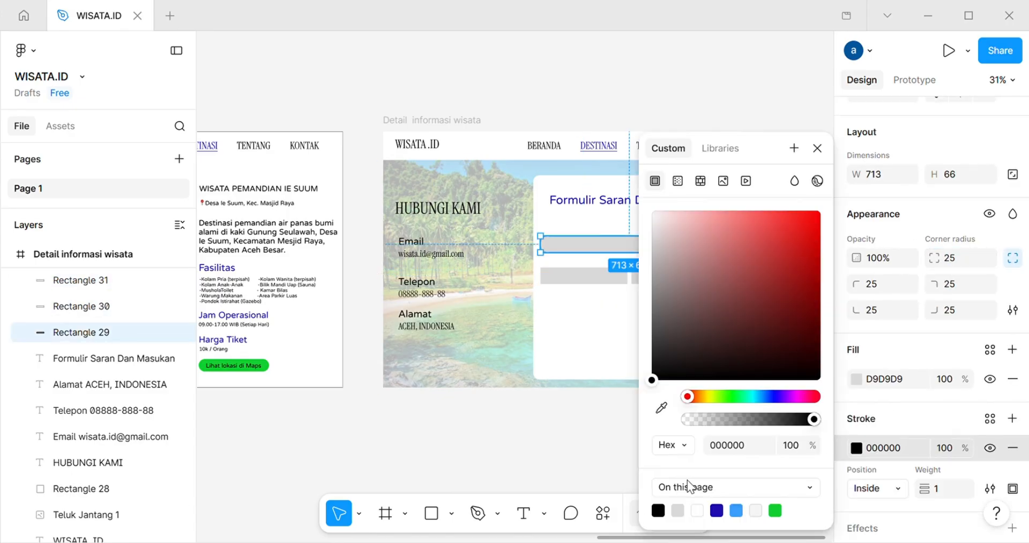
{"action": "left_click", "coordinate": [611, 440]}
- Set the corner radius of the left box in the second row to 25
{"action": "left_click", "coordinate": [584, 276]}
{"action": "left_click", "coordinate": [954, 276]}
{"action": "type", "text": "25"}
{"action": "key", "text": "Return"}
- Give the right box in the second row a black stroke and a corner radius of 25
{"action": "double_click", "coordinate": [653, 281]}
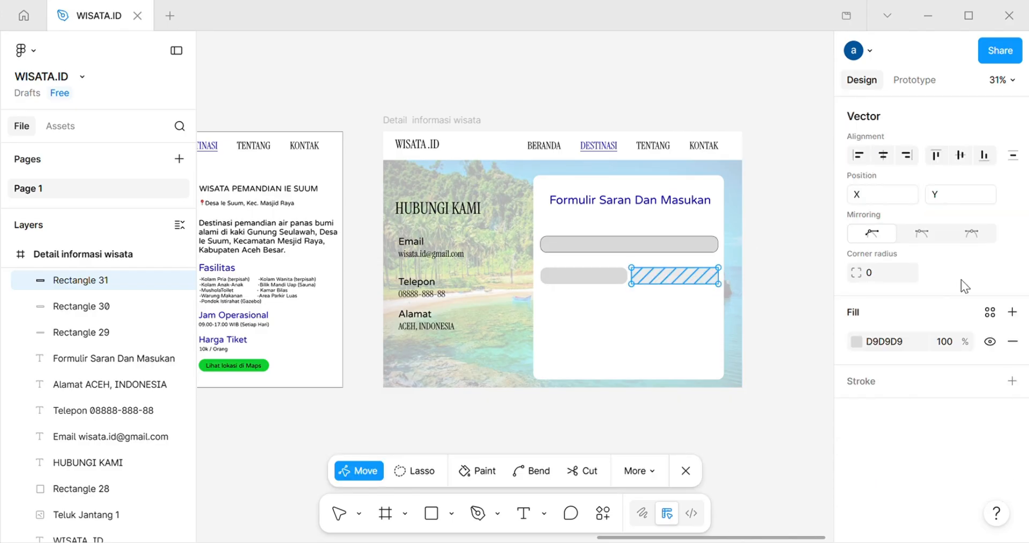
{"action": "left_click", "coordinate": [1012, 381]}
{"action": "left_click", "coordinate": [856, 410]}
{"action": "scroll", "coordinate": [592, 415], "scroll_direction": "down", "scroll_amount": 1}
{"action": "left_click", "coordinate": [816, 149]}
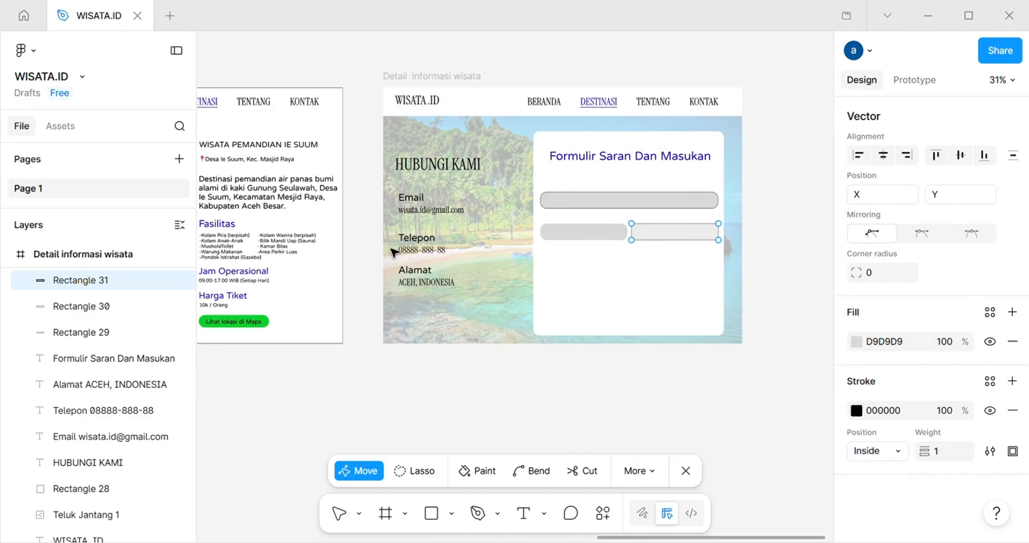
{"action": "key", "text": "Escape"}
{"action": "left_click", "coordinate": [947, 333]}
{"action": "type", "text": "25"}
{"action": "key", "text": "Return"}
- Fill both second-row boxes with white, FFFFFF
{"action": "scroll", "coordinate": [948, 335], "scroll_direction": "down", "scroll_amount": 2}
{"action": "left_click", "coordinate": [856, 355]}
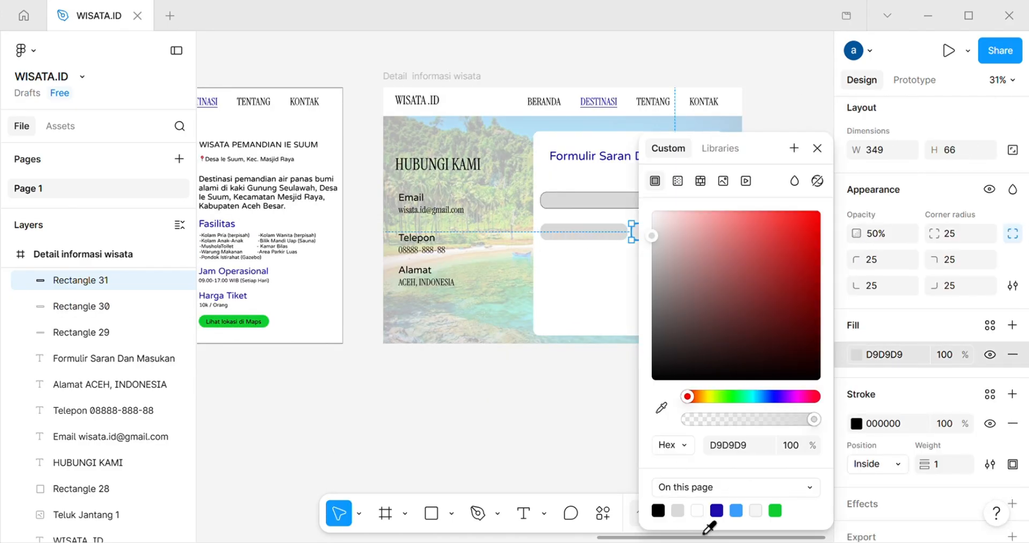
{"action": "left_click", "coordinate": [700, 512]}
{"action": "left_click", "coordinate": [595, 232]}
{"action": "scroll", "coordinate": [919, 449], "scroll_direction": "down", "scroll_amount": 2}
{"action": "left_click", "coordinate": [856, 448]}
{"action": "left_click", "coordinate": [700, 511]}
- Add a black stroke to the left box in the second row
{"action": "left_click", "coordinate": [595, 232]}
{"action": "scroll", "coordinate": [865, 403], "scroll_direction": "down", "scroll_amount": 3}
{"action": "left_click", "coordinate": [1013, 419]}
{"action": "left_click", "coordinate": [856, 448]}
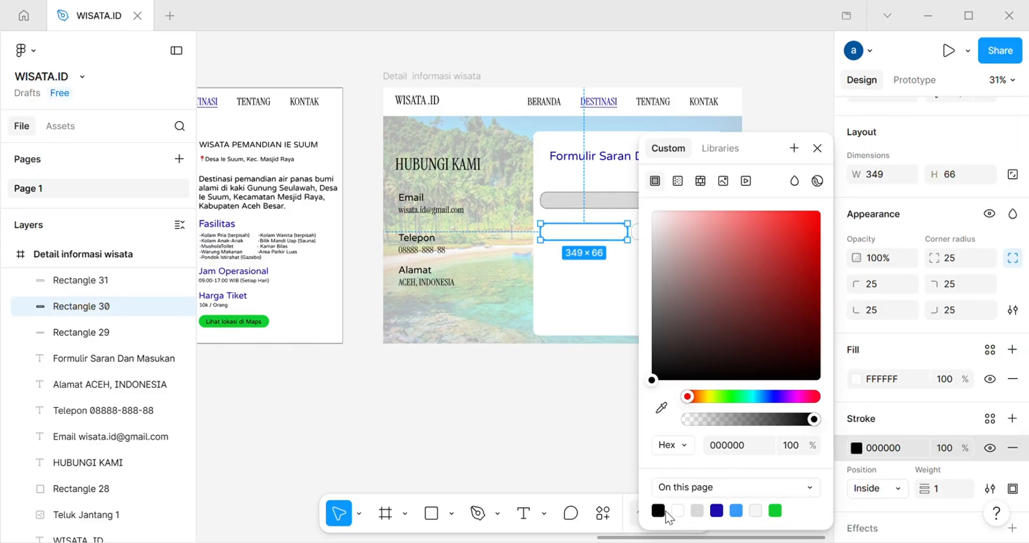
{"action": "left_click", "coordinate": [622, 386]}
- Fill the wide upper box with white
{"action": "left_click", "coordinate": [683, 213]}
{"action": "scroll", "coordinate": [911, 375], "scroll_direction": "down", "scroll_amount": 4}
{"action": "left_click", "coordinate": [857, 337]}
{"action": "left_click", "coordinate": [699, 512]}
{"action": "left_click", "coordinate": [771, 246]}
{"action": "left_click", "coordinate": [675, 232]}
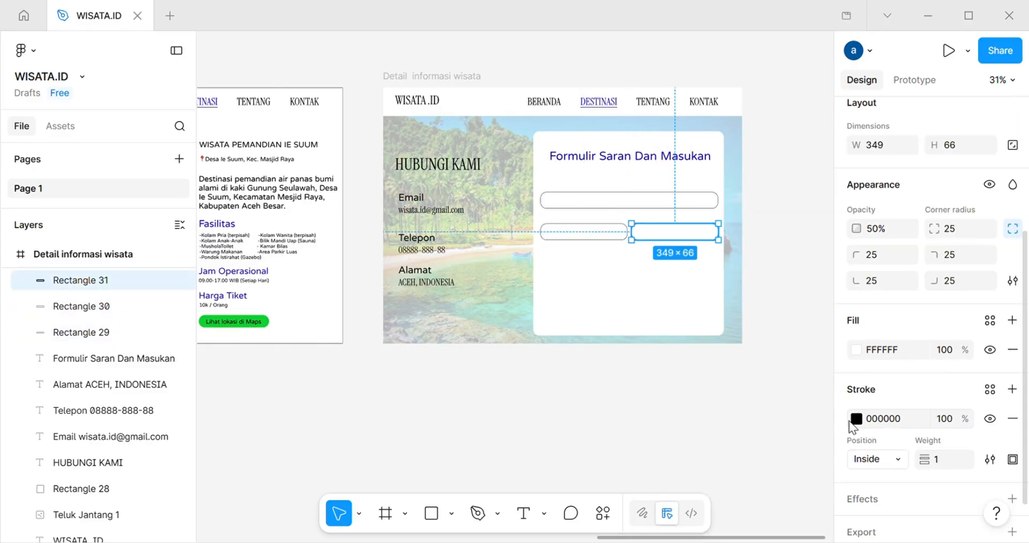
- Copy the wide upper box below the second row and enlarge the copy to about 713 × 193 as a message box
{"action": "left_click_drag", "start_coordinate": [654, 206], "coordinate": [622, 306]}
{"action": "left_click", "coordinate": [667, 395]}
{"action": "left_click", "coordinate": [604, 207]}
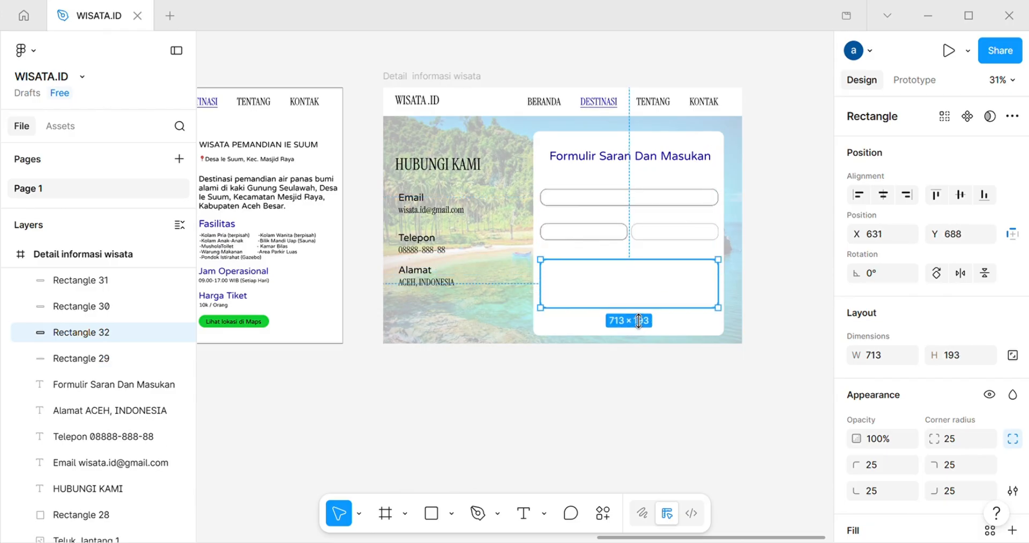
- Copy the left second-row box below the message box, resize it to about 241 × 66 and centre it as a button
{"action": "left_click", "coordinate": [589, 242]}
{"action": "left_click_drag", "start_coordinate": [589, 242], "coordinate": [641, 335]}
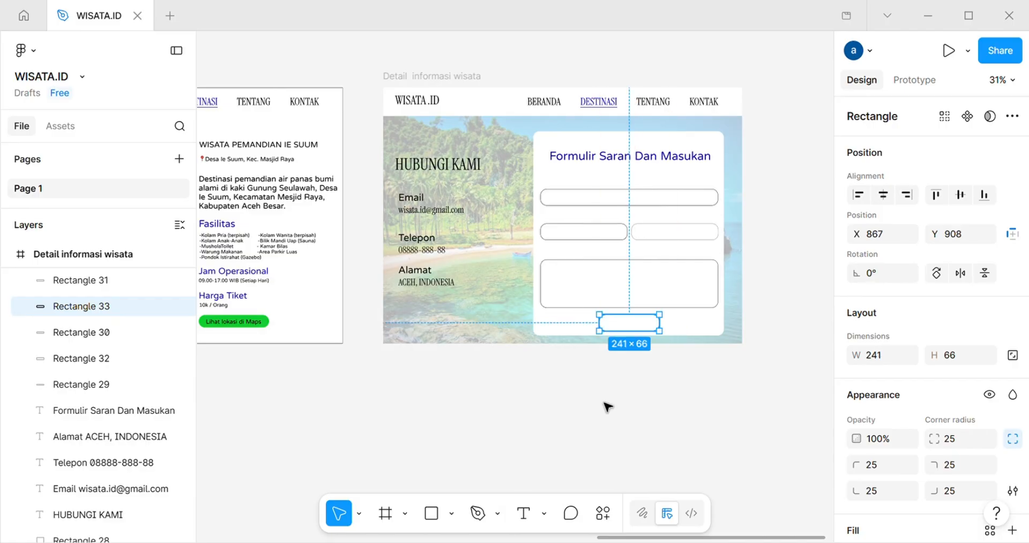
{"action": "left_click", "coordinate": [535, 419]}
- Add the text "Kirim" and centre it on the small button box
{"action": "left_click", "coordinate": [534, 523]}
{"action": "left_click", "coordinate": [620, 329]}
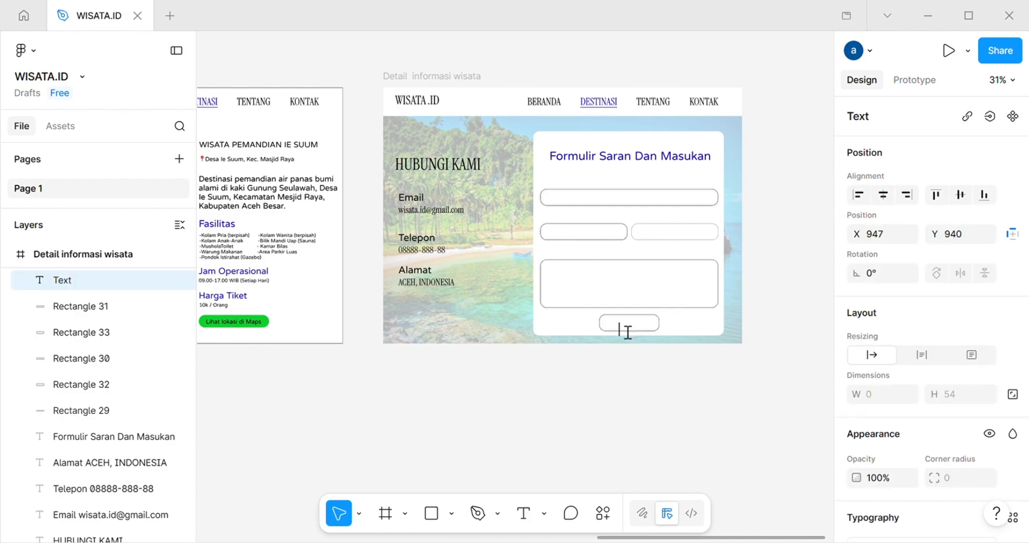
{"action": "left_click", "coordinate": [642, 369]}
{"action": "left_click_drag", "start_coordinate": [638, 332], "coordinate": [636, 324]}
{"action": "left_click", "coordinate": [661, 370]}
- Fill the Kirim button box with the page's light blue
{"action": "left_click", "coordinate": [656, 326]}
{"action": "left_click", "coordinate": [856, 303]}
{"action": "left_click", "coordinate": [735, 510]}
{"action": "left_click", "coordinate": [590, 81]}
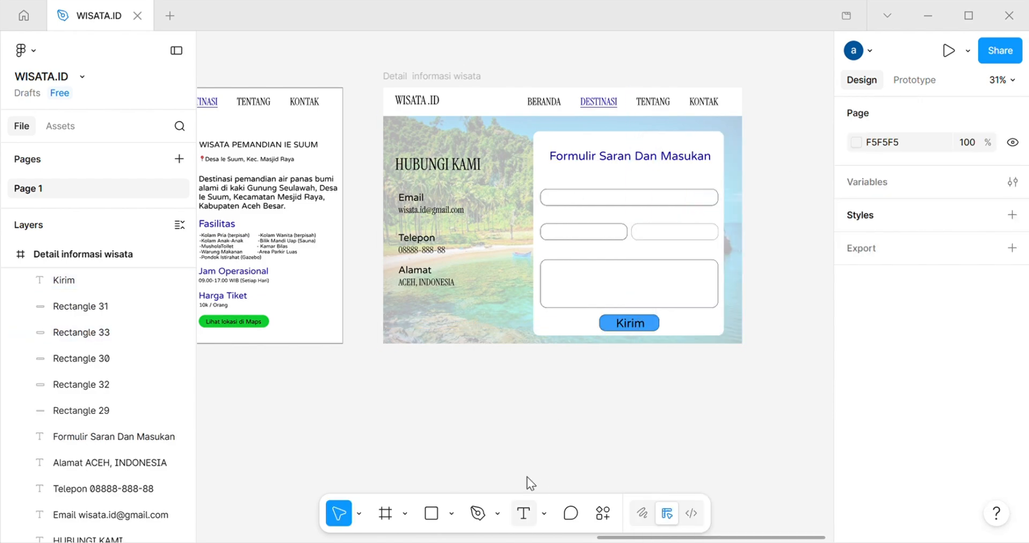
- Add the label "Nama Lengkap" at size 36 above the wide upper field
{"action": "left_click", "coordinate": [556, 193]}
{"action": "type", "text": "Nama Lengkap"}
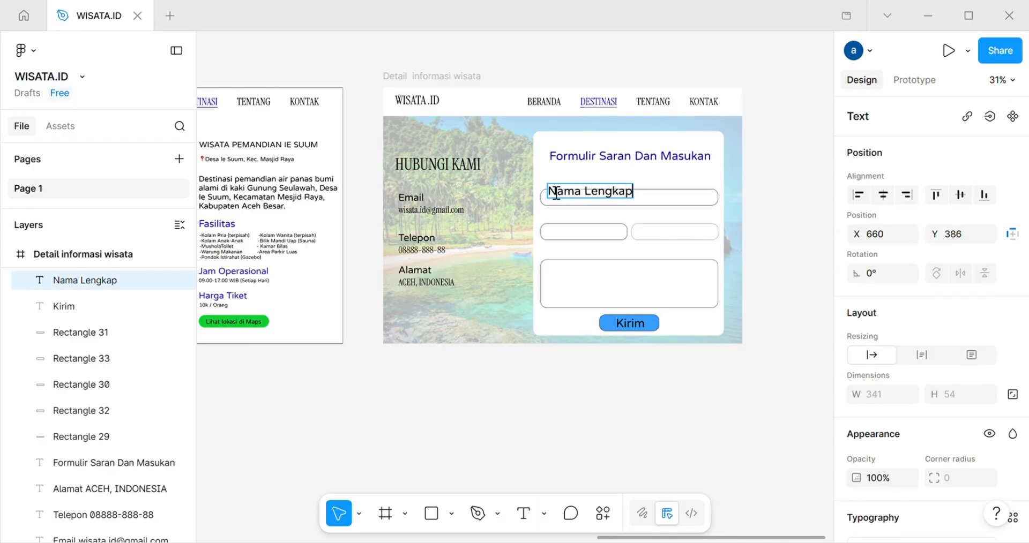
{"action": "key", "text": "Escape"}
{"action": "scroll", "coordinate": [922, 322], "scroll_direction": "down", "scroll_amount": 4}
{"action": "left_click", "coordinate": [985, 381]}
{"action": "left_click", "coordinate": [959, 342]}
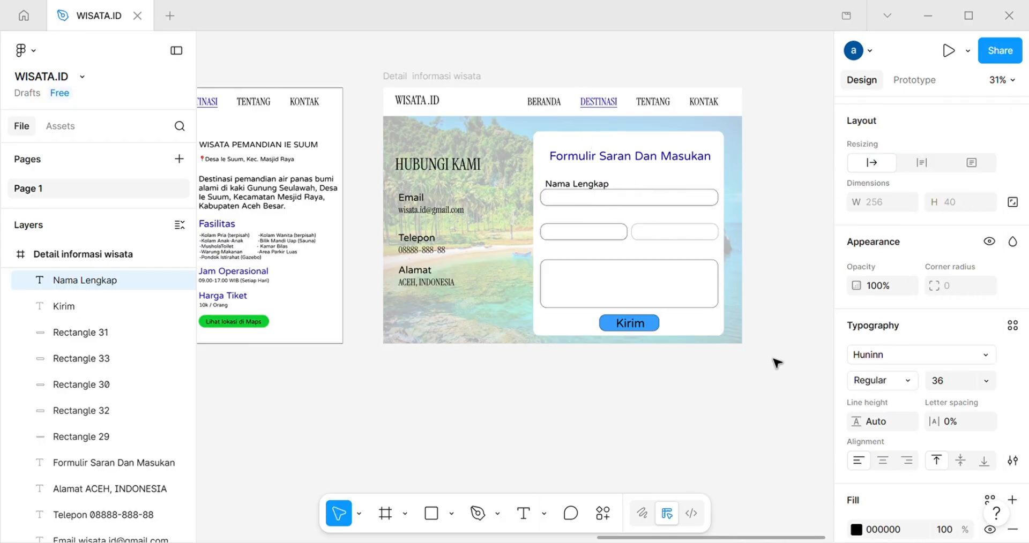
- Duplicate the Nama Lengkap label above the left second-row field and change the copy to "Email"
{"action": "key", "text": "ctrl+d"}
{"action": "left_click_drag", "start_coordinate": [576, 185], "coordinate": [575, 218]}
{"action": "double_click", "coordinate": [575, 217]}
{"action": "type", "text": "Email"}
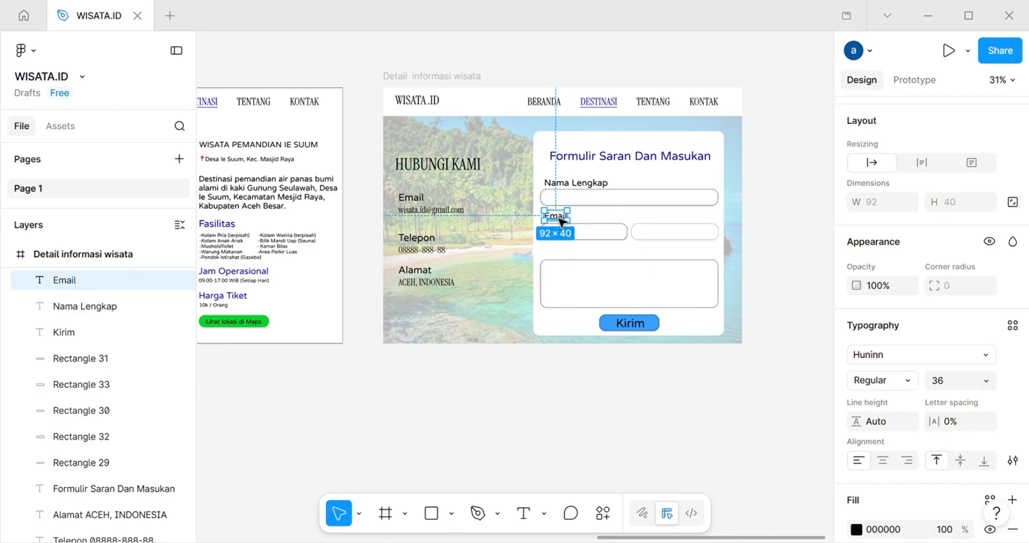
- Duplicate the form's Email label above the right second-row field and change the copy to "Subjek"
{"action": "key", "text": "ctrl+d"}
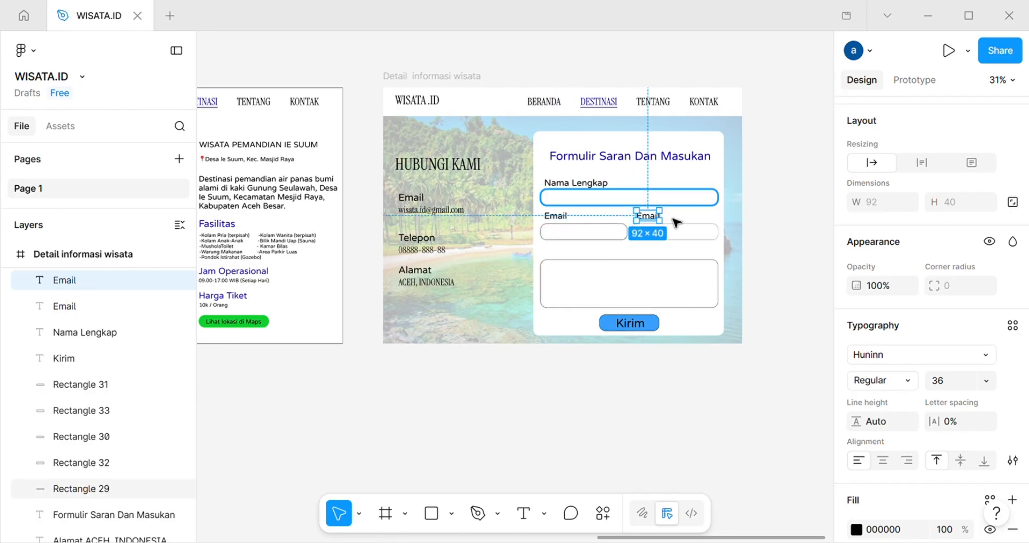
{"action": "double_click", "coordinate": [645, 216]}
{"action": "type", "text": "Subjek"}
{"action": "left_click", "coordinate": [742, 392]}
- Copy the form's Email label above the large message box and change the copy to "Pesan"
{"action": "left_click_drag", "start_coordinate": [558, 219], "coordinate": [559, 255]}
{"action": "double_click", "coordinate": [558, 255]}
{"action": "type", "text": "S"}
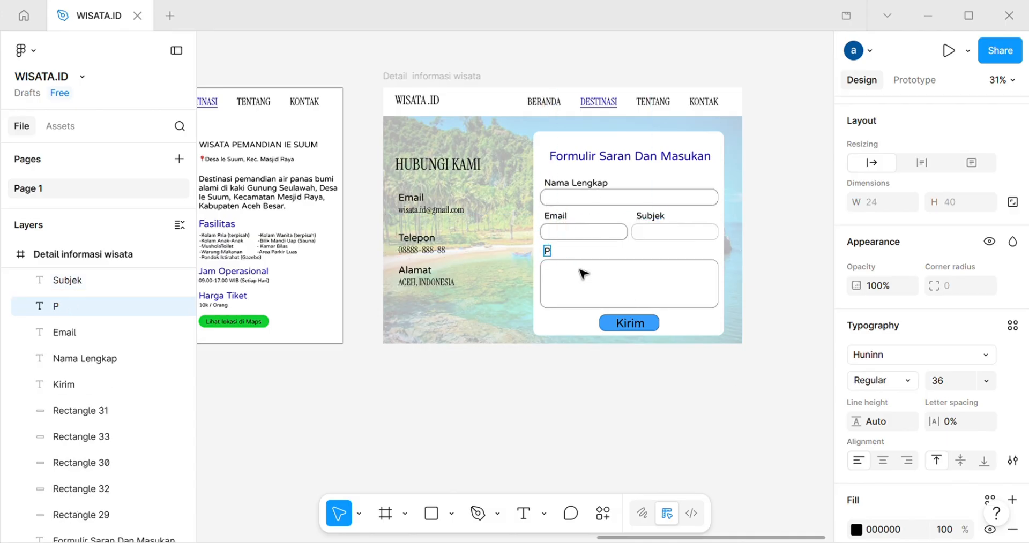
{"action": "left_click", "coordinate": [738, 391]}
- Turn the contact page's DESTINASI menu item into plain black text without an underline
{"action": "scroll", "coordinate": [737, 390], "scroll_direction": "down", "scroll_amount": 2}
{"action": "scroll", "coordinate": [737, 391], "scroll_direction": "left", "scroll_amount": 8}
{"action": "scroll", "coordinate": [738, 391], "scroll_direction": "right", "scroll_amount": 9}
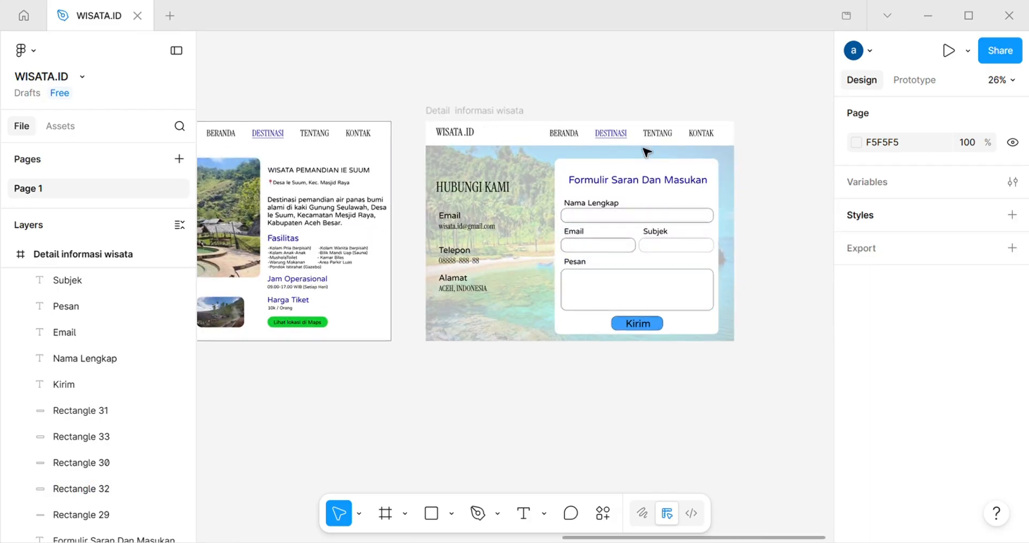
{"action": "double_click", "coordinate": [626, 142]}
{"action": "scroll", "coordinate": [842, 324], "scroll_direction": "down", "scroll_amount": 4}
{"action": "left_click", "coordinate": [857, 485]}
{"action": "left_click", "coordinate": [610, 497]}
- Highlight the contact page's KONTAK menu item in underlined dark blue
{"action": "double_click", "coordinate": [701, 136]}
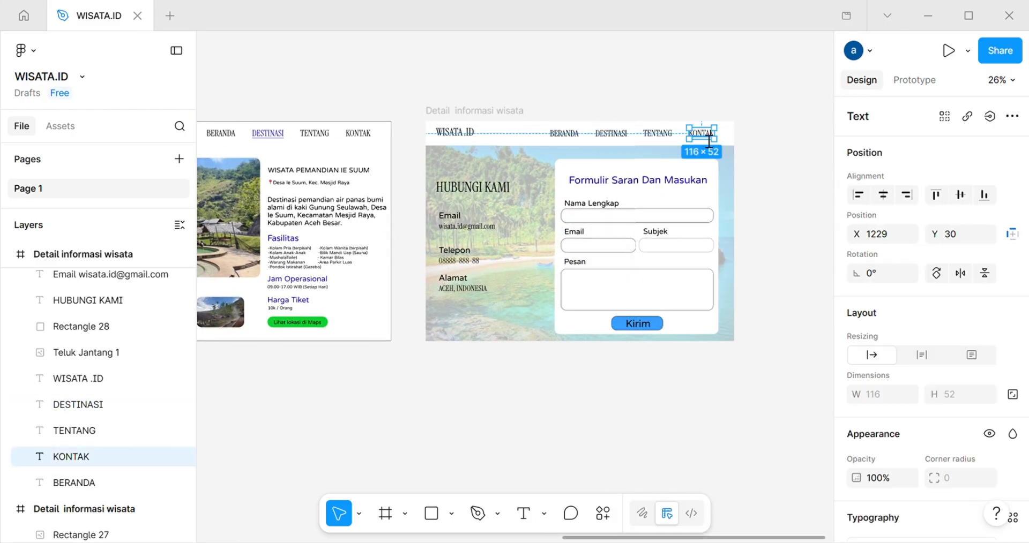
{"action": "scroll", "coordinate": [854, 327], "scroll_direction": "down", "scroll_amount": 4}
{"action": "left_click", "coordinate": [857, 421]}
{"action": "left_click", "coordinate": [716, 509]}
{"action": "left_click", "coordinate": [581, 461]}
- Highlight the TENTANG menu item on the Ie Suum detail page in underlined dark blue
{"action": "scroll", "coordinate": [570, 461], "scroll_direction": "left", "scroll_amount": 3}
{"action": "scroll", "coordinate": [569, 461], "scroll_direction": "up", "scroll_amount": 1}
{"action": "scroll", "coordinate": [570, 461], "scroll_direction": "right", "scroll_amount": 2}
{"action": "double_click", "coordinate": [396, 176]}
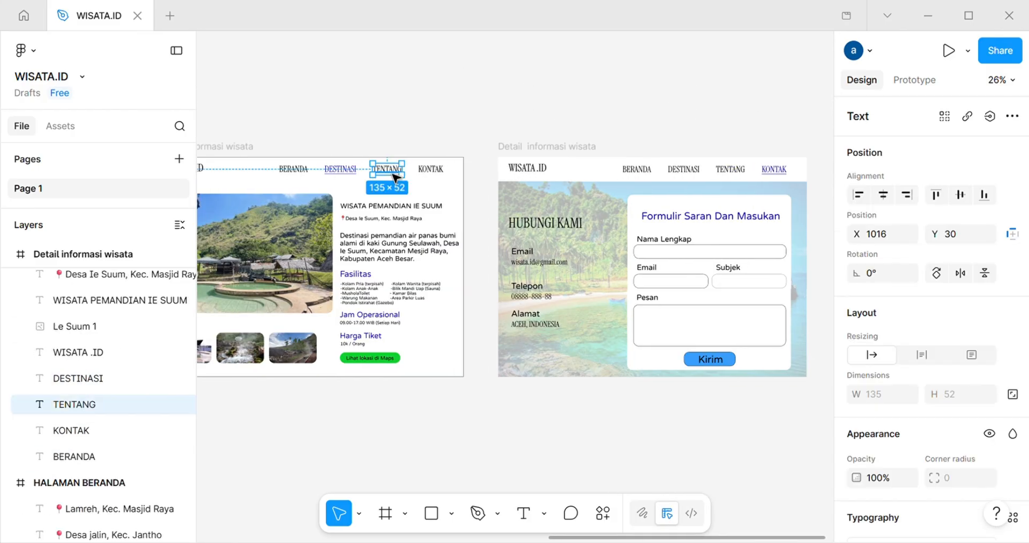
{"action": "scroll", "coordinate": [854, 327], "scroll_direction": "down", "scroll_amount": 4}
{"action": "left_click", "coordinate": [856, 477]}
{"action": "left_click", "coordinate": [716, 509]}
- Turn the Ie Suum detail page's DESTINASI menu item into plain black text without an underline
{"action": "double_click", "coordinate": [340, 170]}
{"action": "left_click", "coordinate": [857, 380]}
{"action": "left_click", "coordinate": [657, 509]}
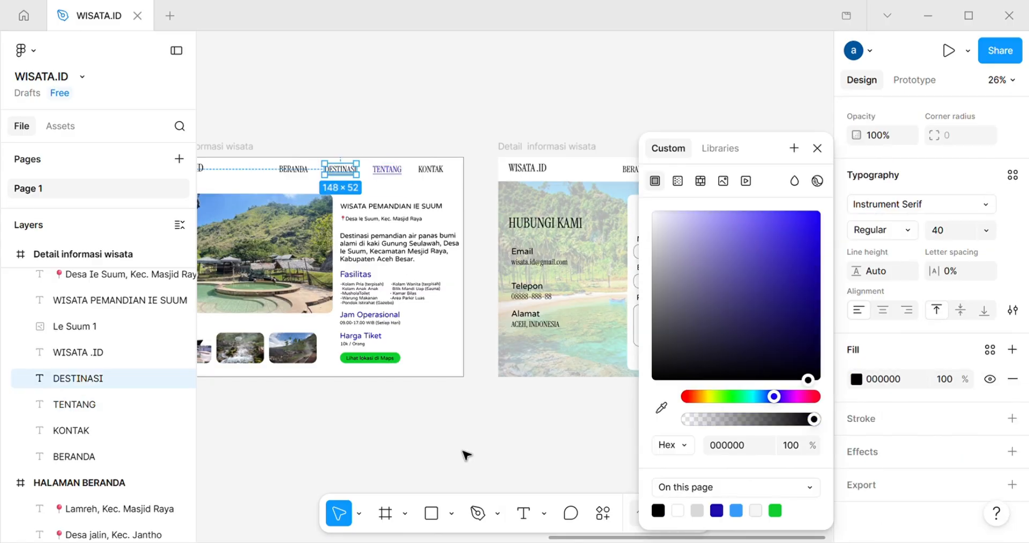
{"action": "left_click", "coordinate": [464, 454]}
- Give the BERANDA menu item on the HALAMAN BERANDA frame a Back prototype interaction
{"action": "scroll", "coordinate": [367, 477], "scroll_direction": "down", "scroll_amount": 2}
{"action": "scroll", "coordinate": [368, 482], "scroll_direction": "up", "scroll_amount": 3}
{"action": "scroll", "coordinate": [368, 483], "scroll_direction": "right", "scroll_amount": 10}
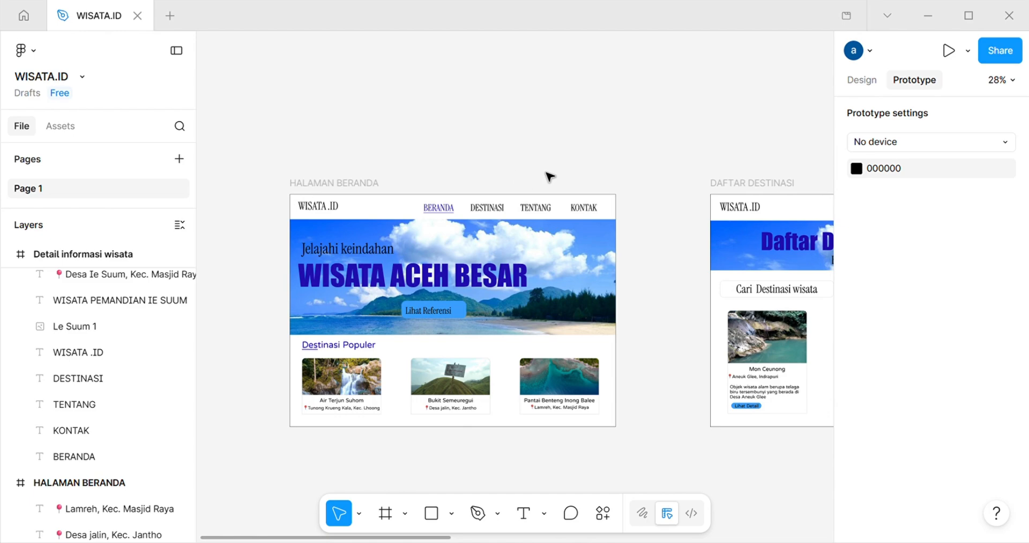
{"action": "left_click", "coordinate": [439, 208]}
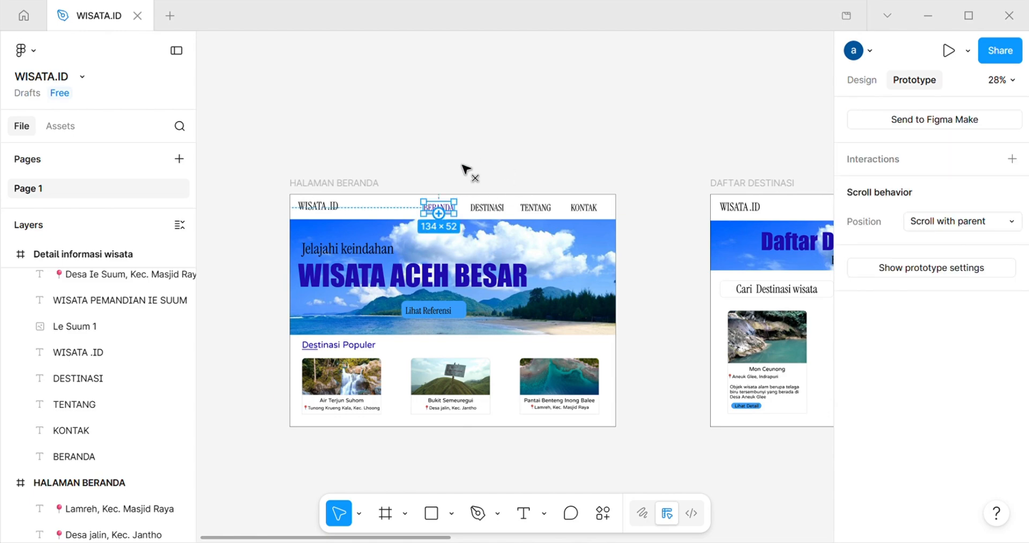
{"action": "left_click_drag", "start_coordinate": [531, 242], "coordinate": [635, 233]}
{"action": "left_click", "coordinate": [634, 259]}
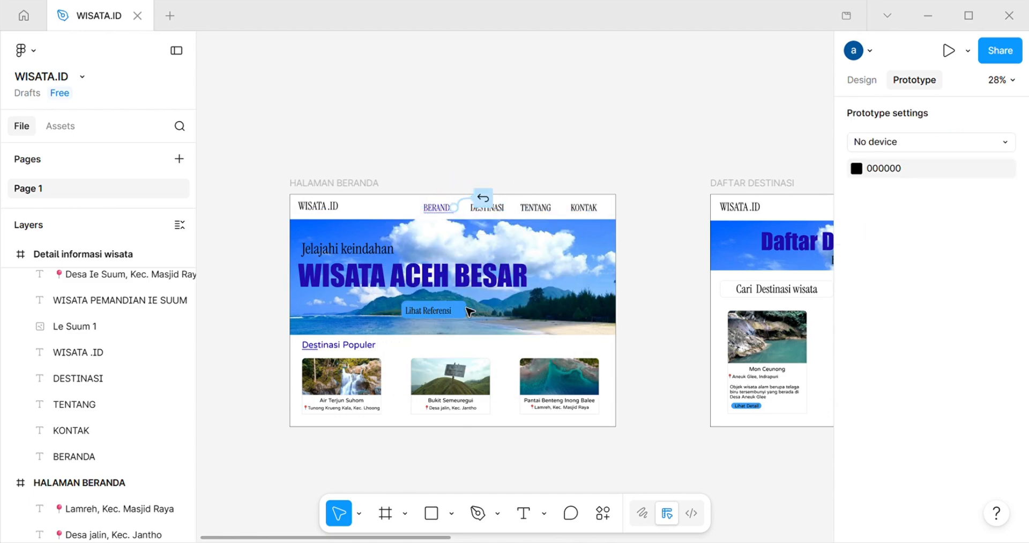
- Link the home page's Lihat Referensi button and DESTINASI menu item to the DAFTAR DESTINASI frame
{"action": "left_click_drag", "start_coordinate": [436, 316], "coordinate": [713, 305]}
{"action": "left_click", "coordinate": [534, 471]}
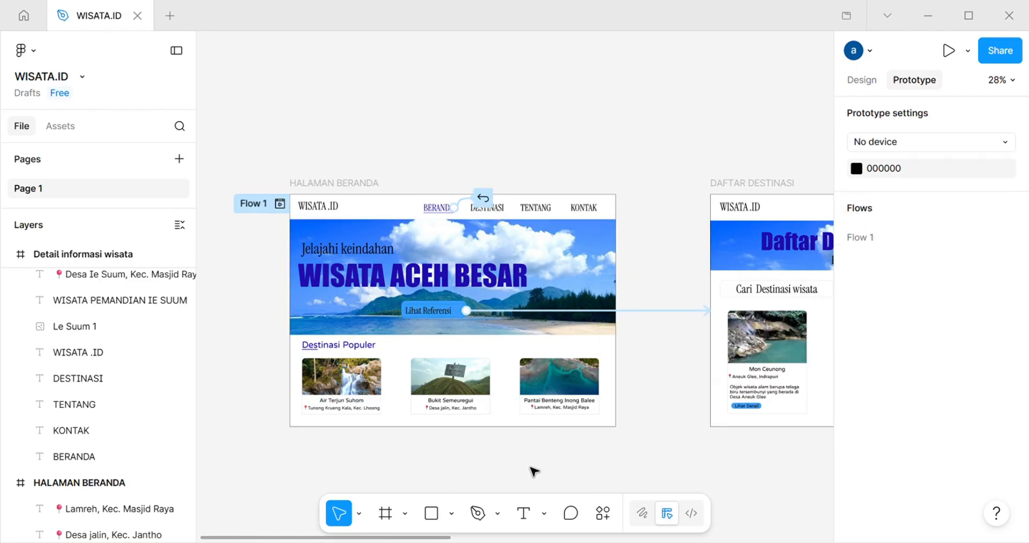
{"action": "left_click", "coordinate": [506, 214]}
{"action": "left_click_drag", "start_coordinate": [504, 208], "coordinate": [713, 231]}
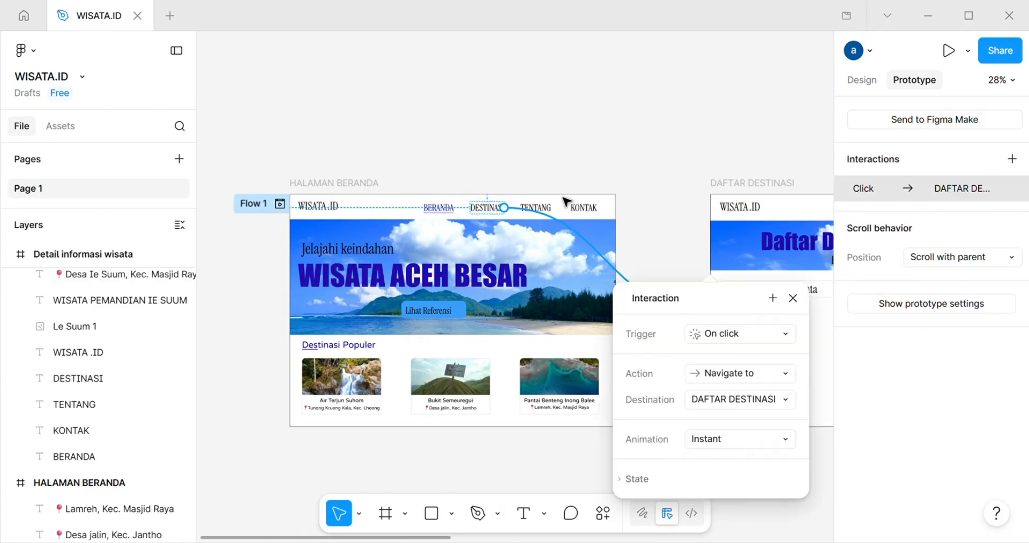
- Link the home page's TENTANG menu item to the Ie Suum detail page frame
{"action": "scroll", "coordinate": [355, 206], "scroll_direction": "down", "scroll_amount": 3}
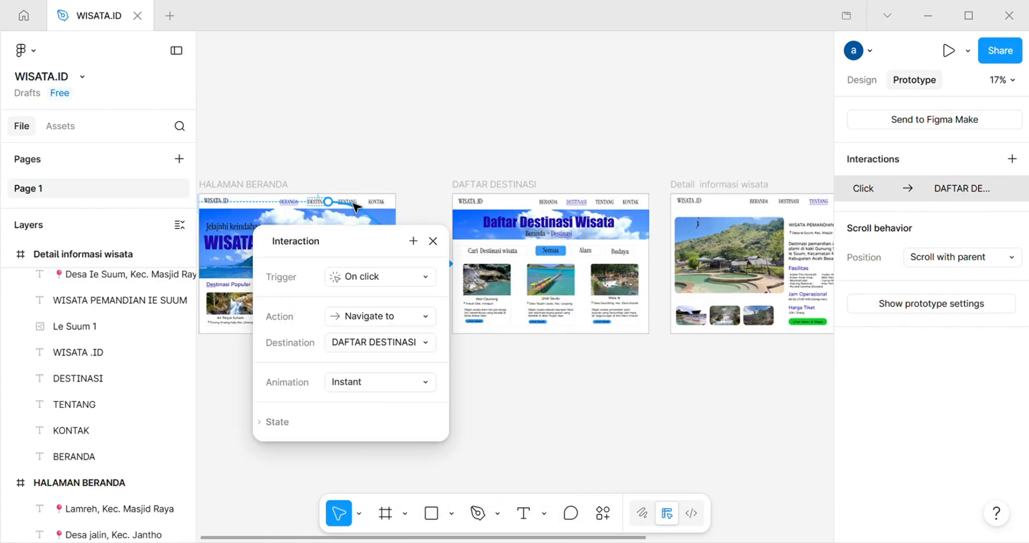
{"action": "left_click", "coordinate": [392, 190]}
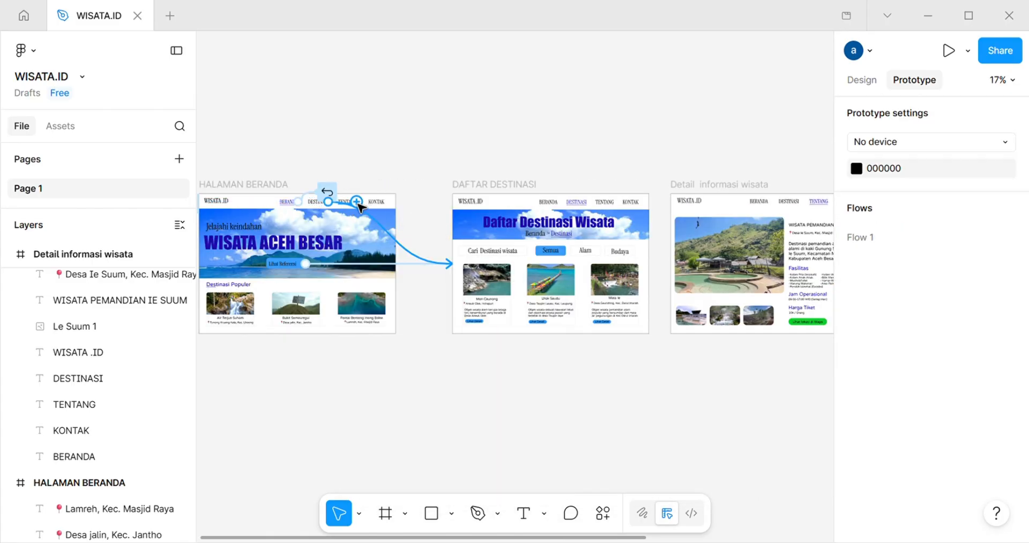
{"action": "left_click_drag", "start_coordinate": [347, 199], "coordinate": [681, 239]}
{"action": "left_click", "coordinate": [571, 96]}
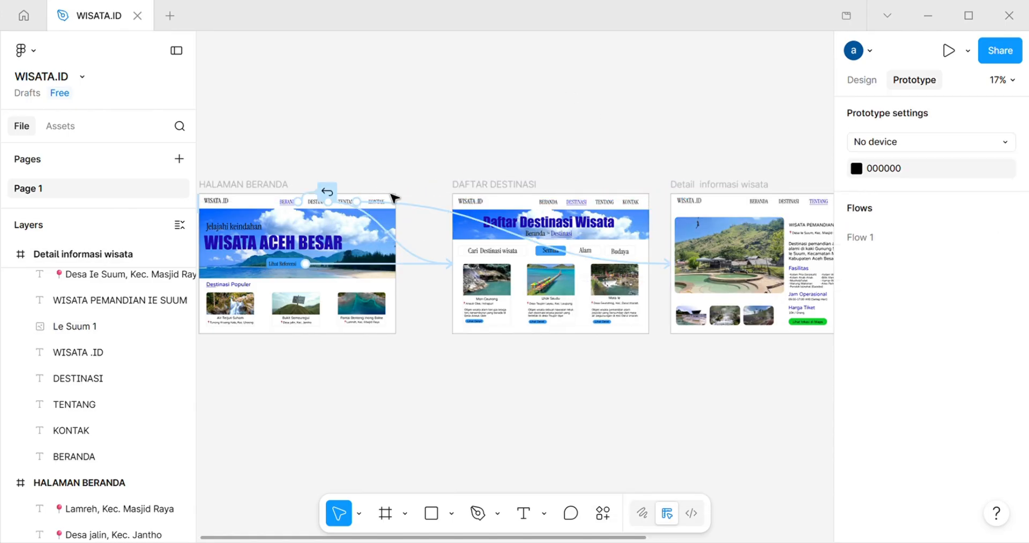
- Link the home page's KONTAK menu item to the contact page frame
{"action": "left_click", "coordinate": [385, 205]}
{"action": "scroll", "coordinate": [381, 205], "scroll_direction": "up", "scroll_amount": 3, "text": "ctrl"}
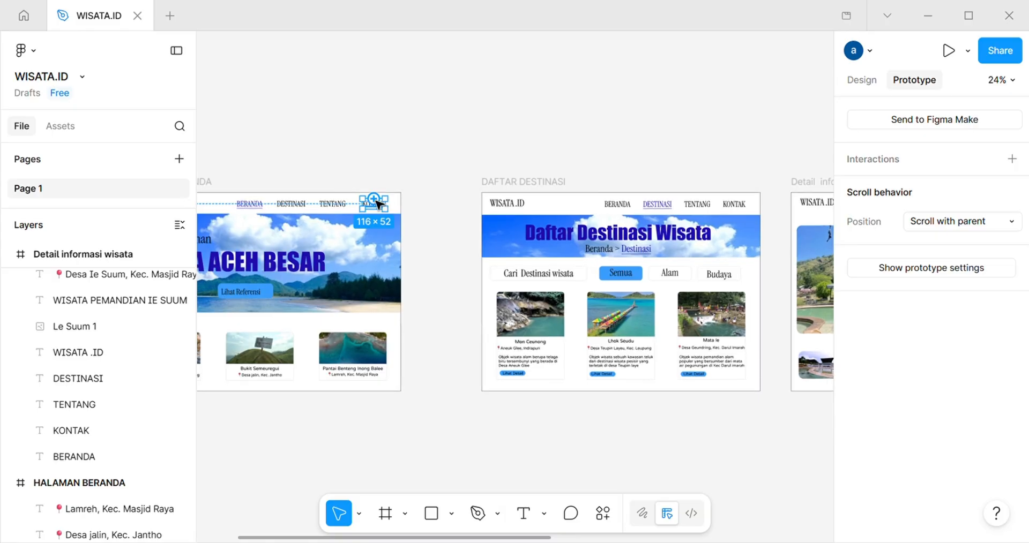
{"action": "left_click_drag", "start_coordinate": [655, 133], "coordinate": [406, 217]}
{"action": "left_click", "coordinate": [436, 156]}
- Link the BERANDA menu item on the DAFTAR DESTINASI page to the HALAMAN BERANDA frame
{"action": "scroll", "coordinate": [436, 156], "scroll_direction": "down", "scroll_amount": 5, "text": "ctrl"}
{"action": "scroll", "coordinate": [436, 156], "scroll_direction": "left", "scroll_amount": 5}
{"action": "scroll", "coordinate": [436, 156], "scroll_direction": "up", "scroll_amount": 5, "text": "ctrl"}
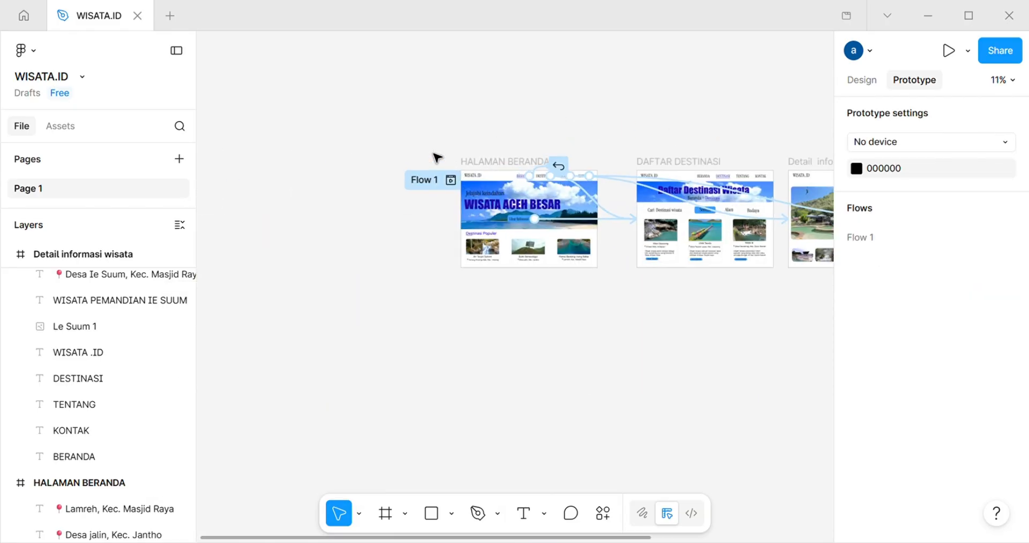
{"action": "scroll", "coordinate": [686, 241], "scroll_direction": "right", "scroll_amount": 3}
{"action": "scroll", "coordinate": [678, 413], "scroll_direction": "right", "scroll_amount": 10}
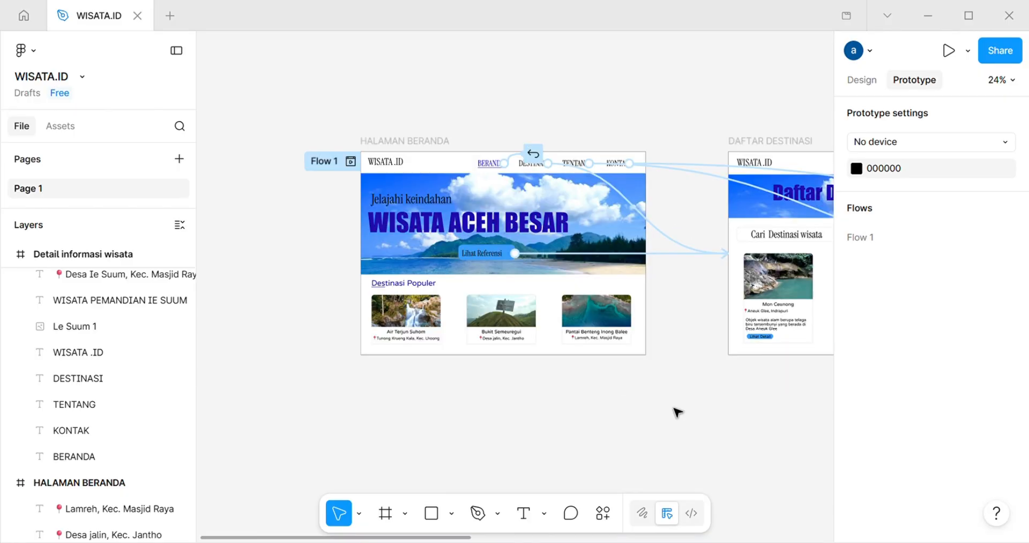
{"action": "scroll", "coordinate": [678, 412], "scroll_direction": "left", "scroll_amount": 2}
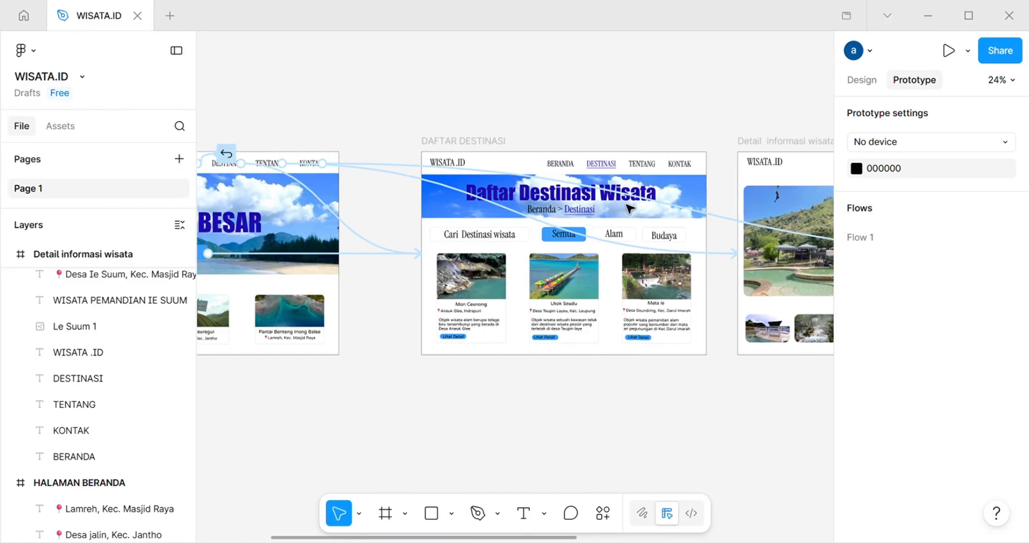
{"action": "left_click", "coordinate": [563, 164]}
{"action": "left_click_drag", "start_coordinate": [346, 155], "coordinate": [346, 191]}
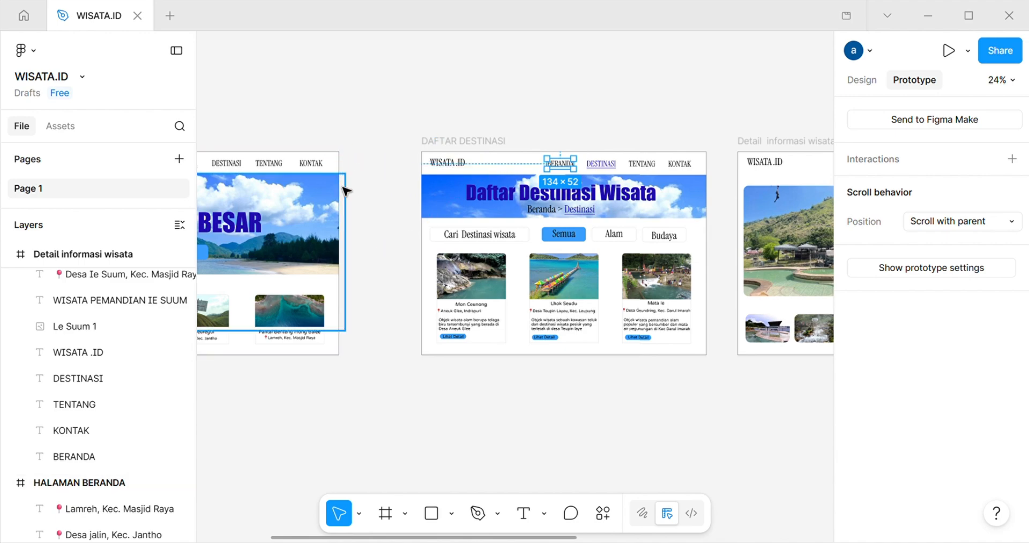
{"action": "mouse_move", "coordinate": [335, 276]}
{"action": "left_mouse_down"}
{"action": "mouse_move", "coordinate": [345, 287]}
{"action": "mouse_move", "coordinate": [336, 276]}
{"action": "left_mouse_up"}
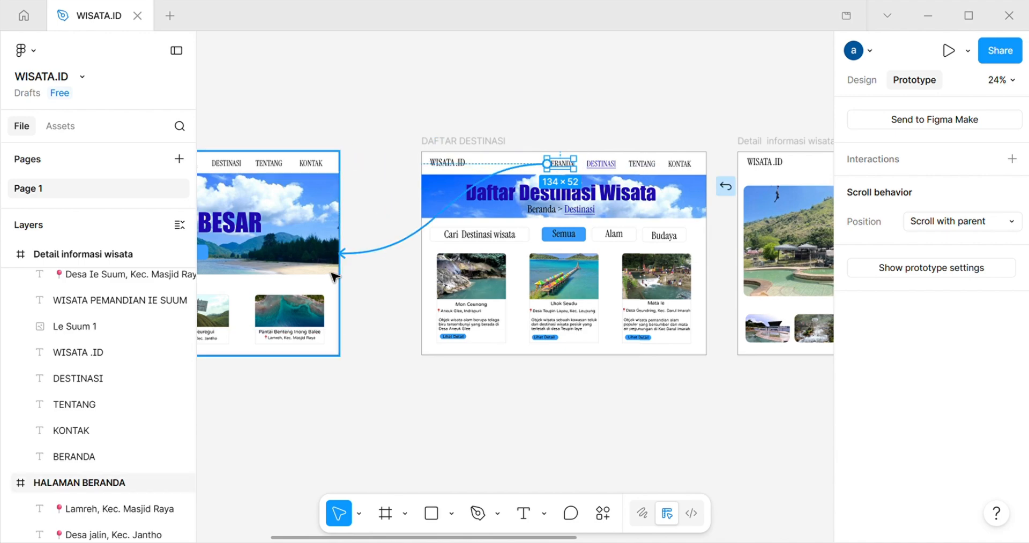
{"action": "left_click", "coordinate": [616, 145]}
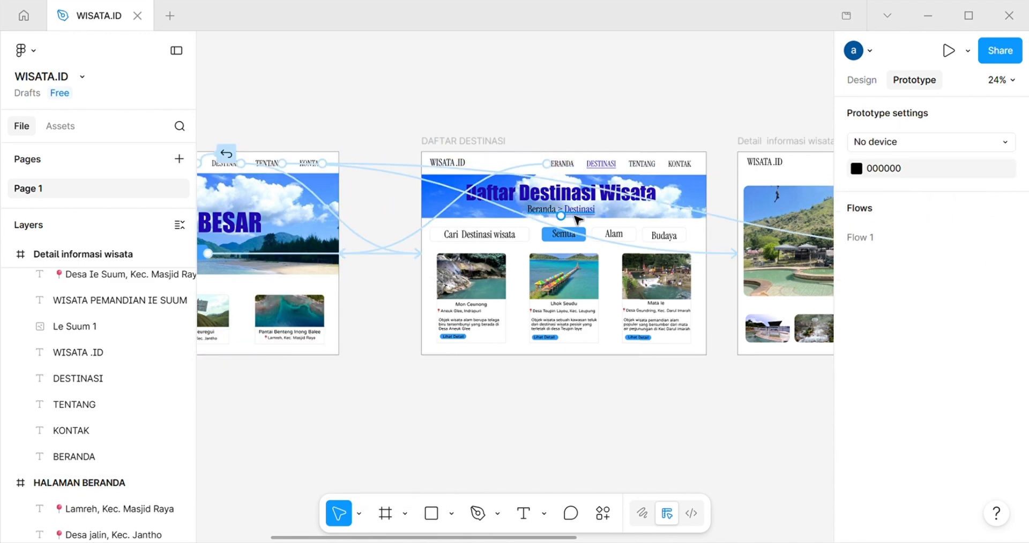
- On the DAFTAR DESTINASI page, link the Beranda breadcrumb to HALAMAN BERANDA and the TENTANG menu item to the Ie Suum detail page
{"action": "left_click", "coordinate": [576, 216]}
{"action": "left_click_drag", "start_coordinate": [343, 268], "coordinate": [301, 280]}
{"action": "left_click", "coordinate": [632, 108]}
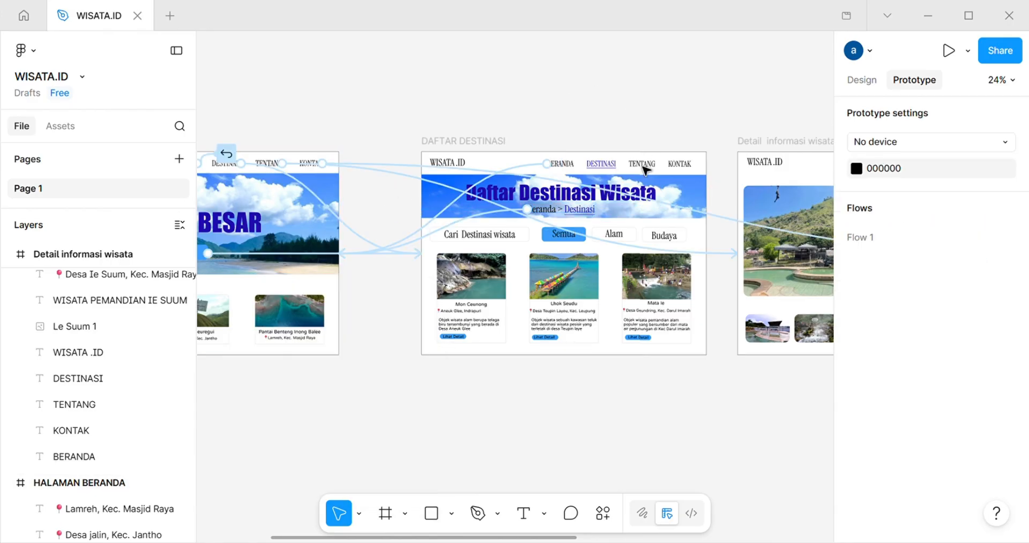
{"action": "left_click_drag", "start_coordinate": [642, 169], "coordinate": [766, 171]}
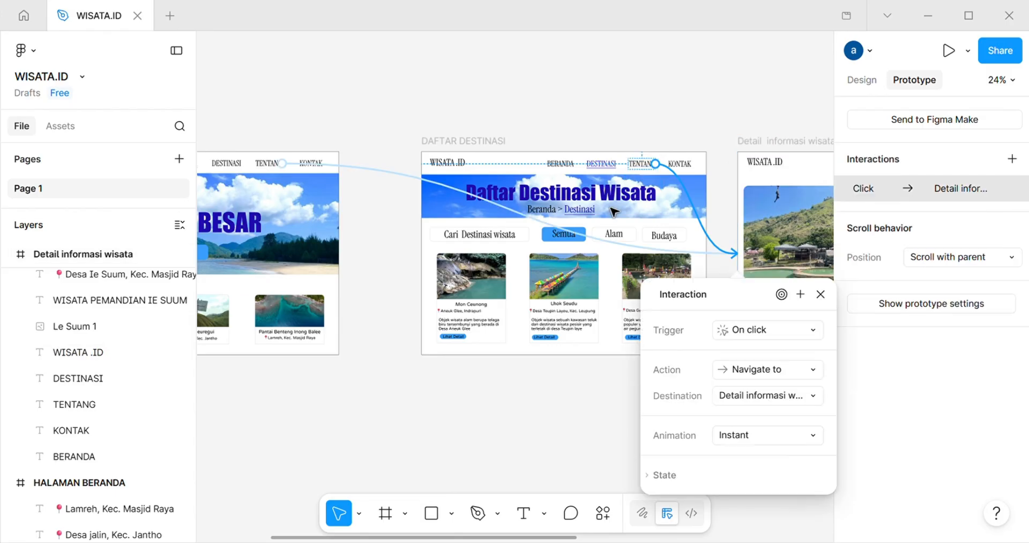
- Add a Scroll to interaction from the Mon Ceunong card's Lihat Detail button to Rectangle 9
{"action": "scroll", "coordinate": [575, 243], "scroll_direction": "right", "scroll_amount": 2}
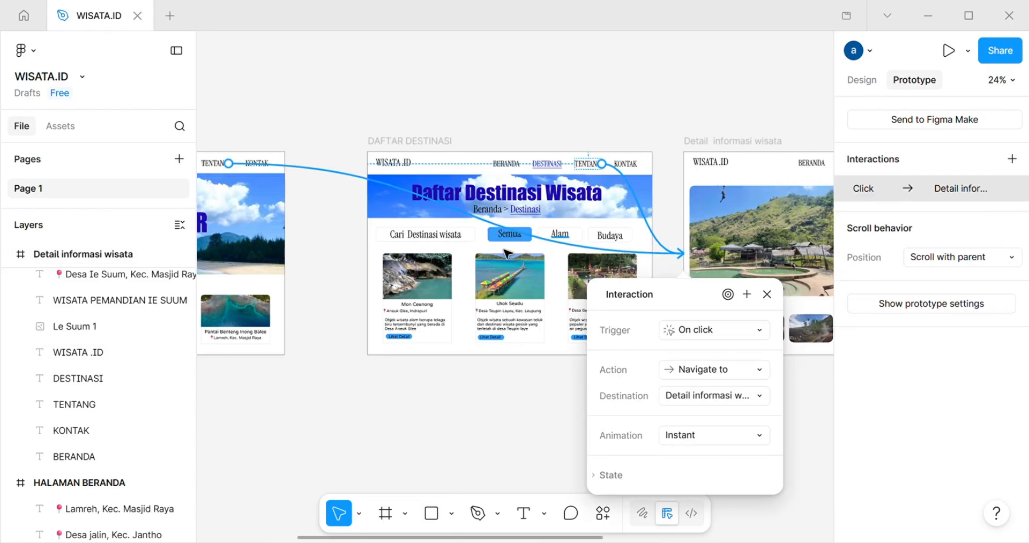
{"action": "left_click", "coordinate": [407, 345]}
{"action": "scroll", "coordinate": [408, 346], "scroll_direction": "up", "scroll_amount": 3}
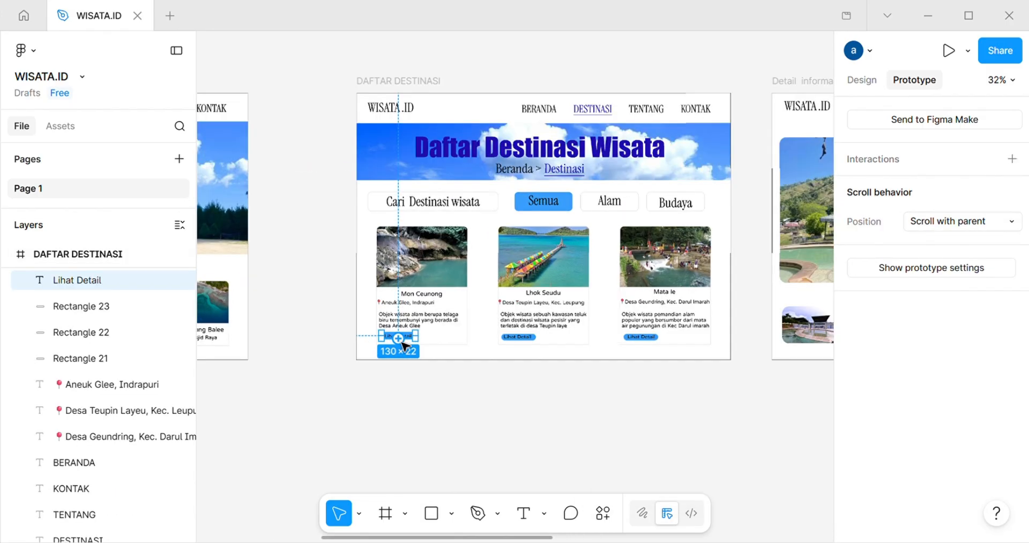
{"action": "left_click_drag", "start_coordinate": [402, 343], "coordinate": [699, 371]}
{"action": "left_click_drag", "start_coordinate": [732, 235], "coordinate": [773, 266]}
{"action": "left_click", "coordinate": [819, 298]}
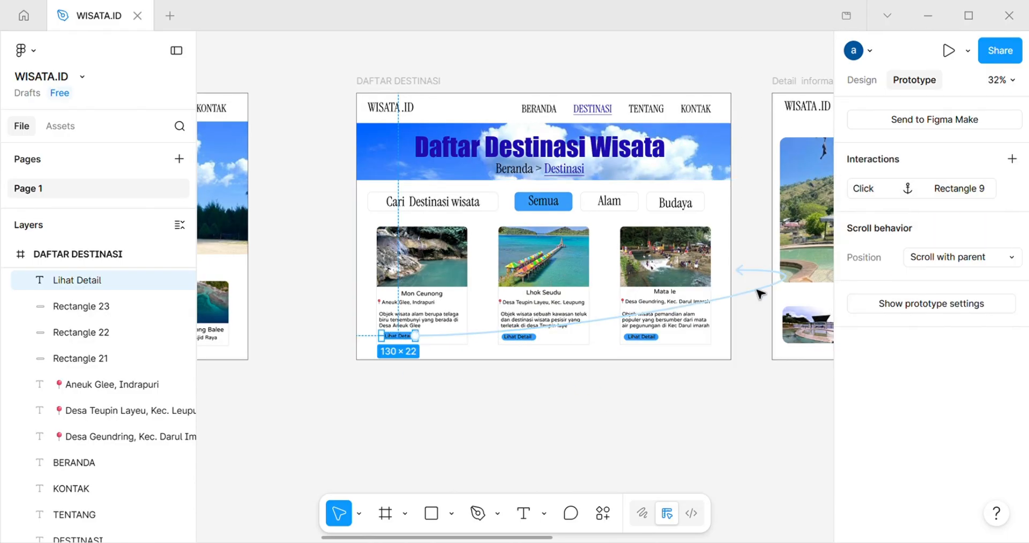
- Inspect the interaction settings of the Mon Ceunong card's Lihat Detail link
{"action": "left_click", "coordinate": [755, 295]}
{"action": "left_click", "coordinate": [839, 300]}
{"action": "left_click", "coordinate": [761, 288]}
{"action": "left_click", "coordinate": [844, 299]}
{"action": "left_click", "coordinate": [751, 294]}
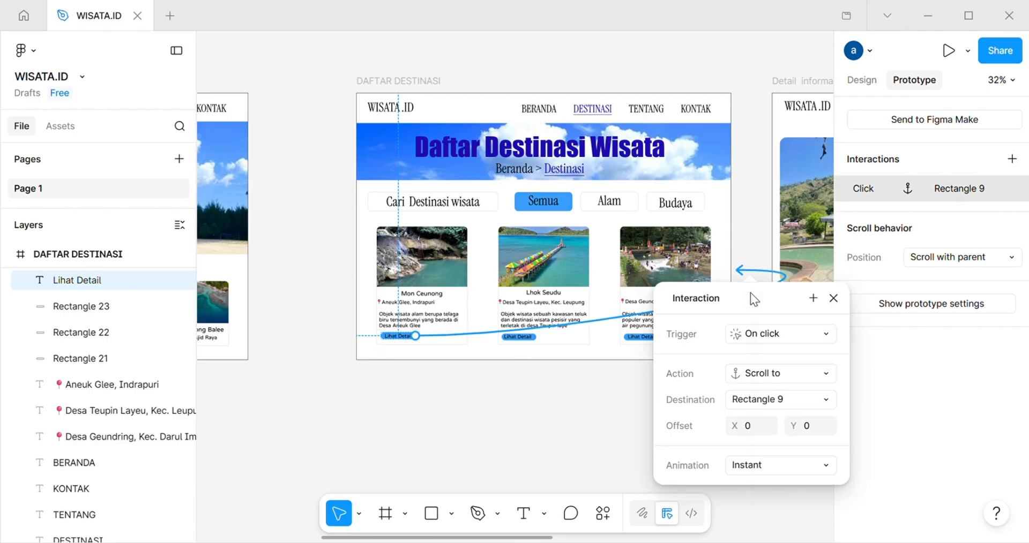
{"action": "left_click", "coordinate": [770, 278]}
{"action": "left_click", "coordinate": [850, 299]}
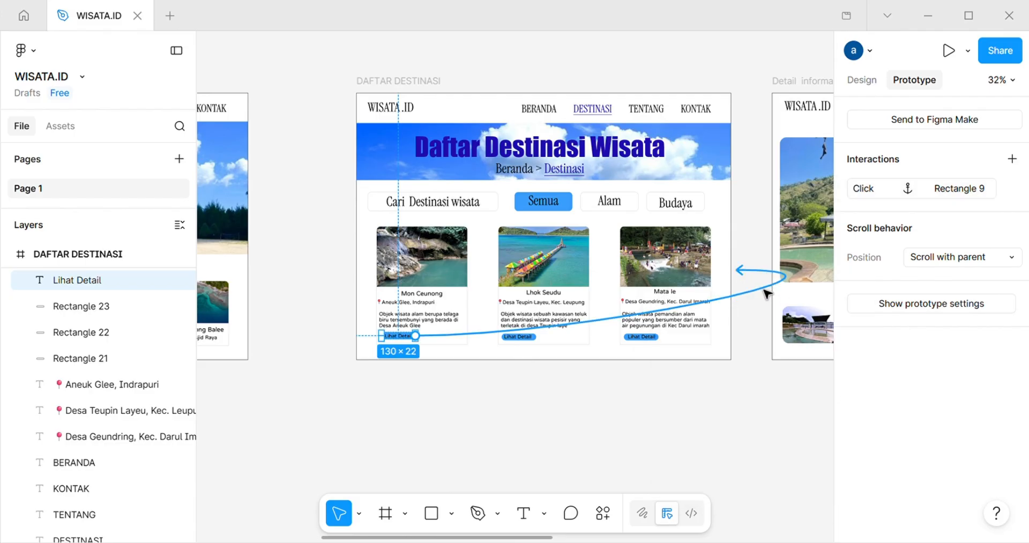
{"action": "left_click", "coordinate": [767, 294]}
{"action": "left_click", "coordinate": [846, 298]}
- Preview the prototype and test the Lihat Referensi, Lihat Detail, KONTAK, DESTINASI and BERANDA links between the pages
{"action": "left_click", "coordinate": [949, 51]}
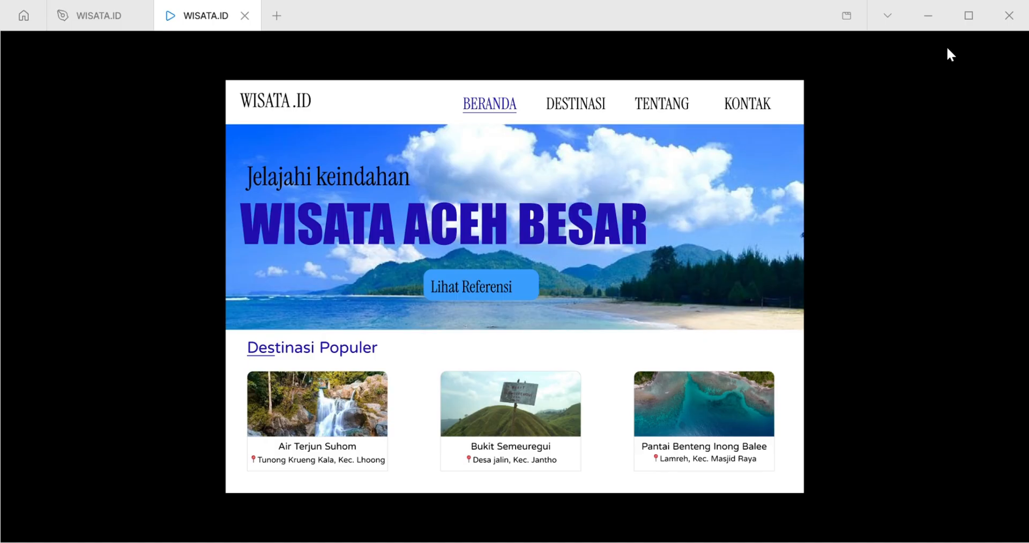
{"action": "left_click", "coordinate": [471, 297]}
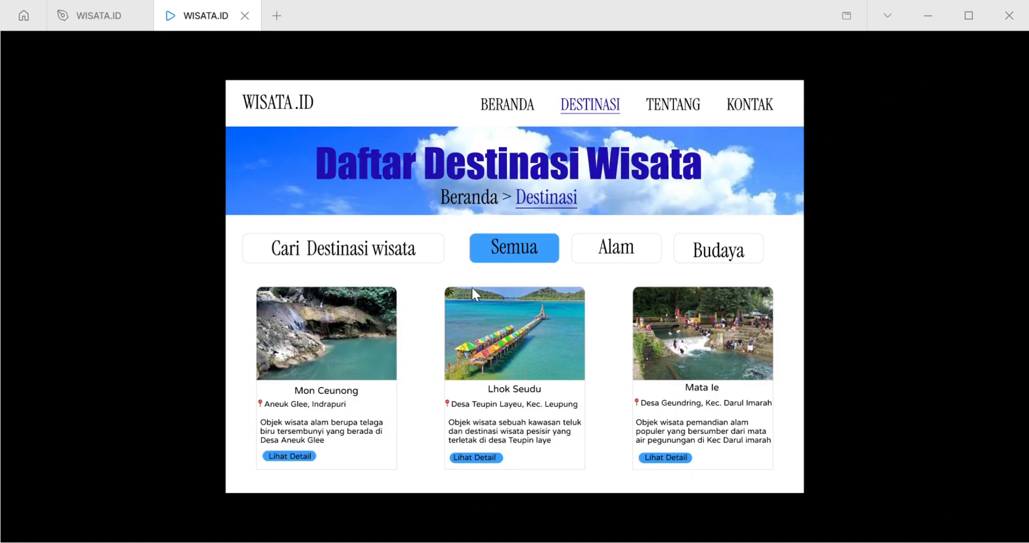
{"action": "left_click", "coordinate": [509, 110]}
{"action": "left_click", "coordinate": [595, 109]}
{"action": "left_click", "coordinate": [478, 459]}
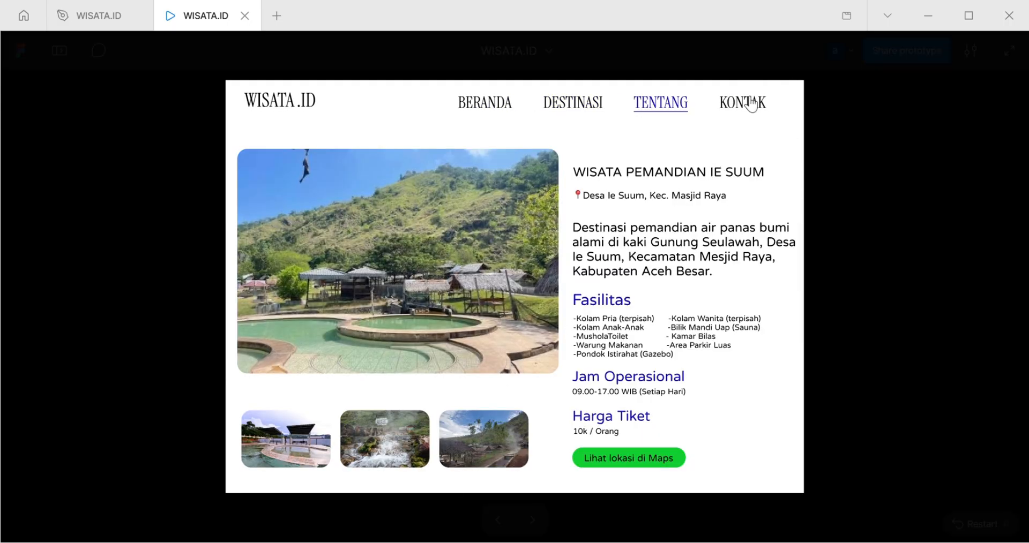
{"action": "left_click", "coordinate": [743, 111]}
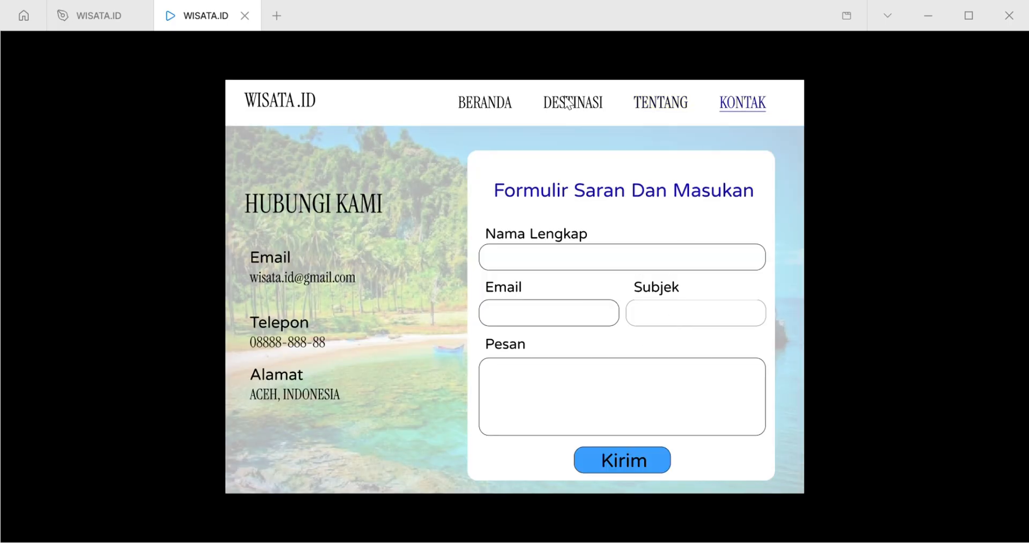
{"action": "left_click", "coordinate": [578, 113]}
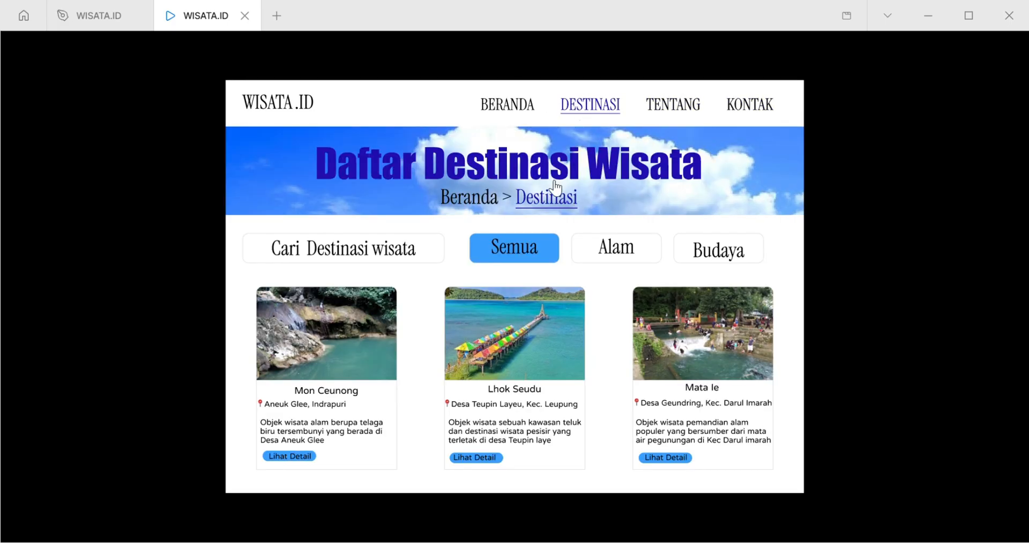
{"action": "left_click", "coordinate": [514, 105]}
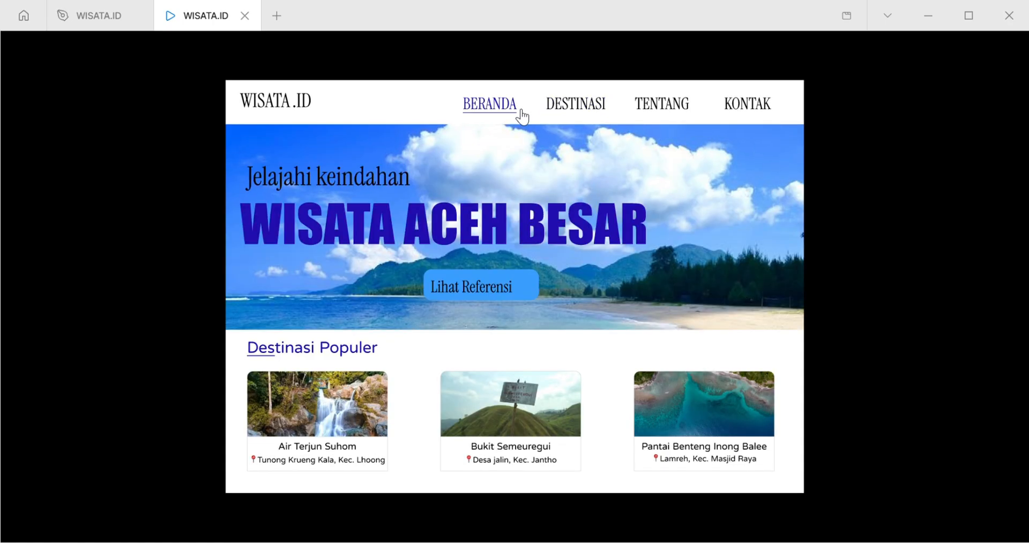
{"action": "left_click", "coordinate": [501, 293]}
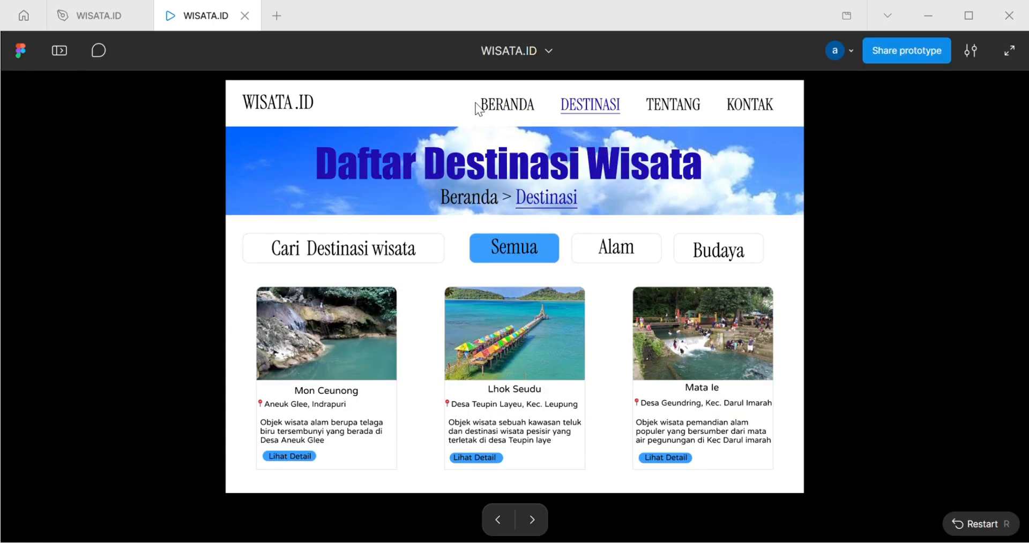
{"action": "left_click", "coordinate": [501, 107]}
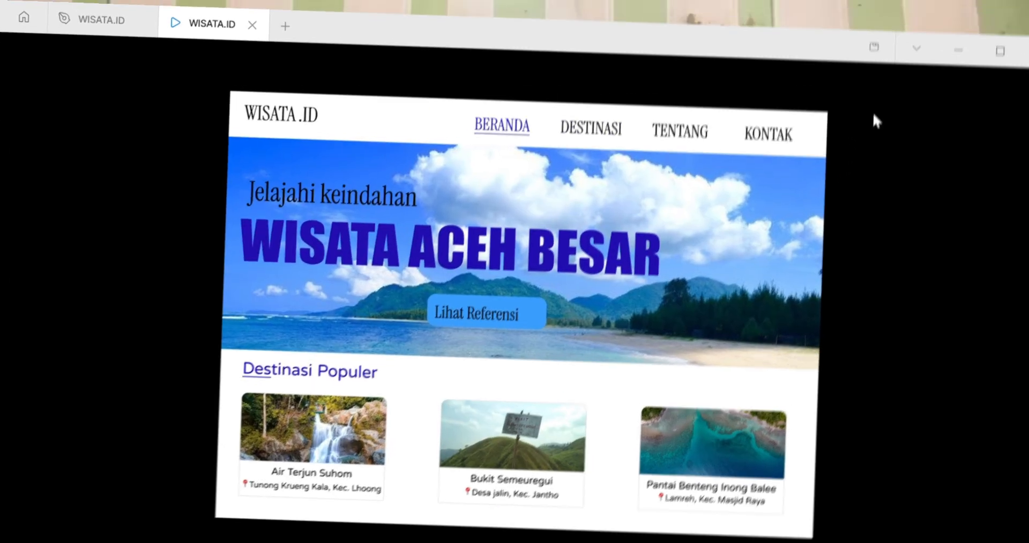